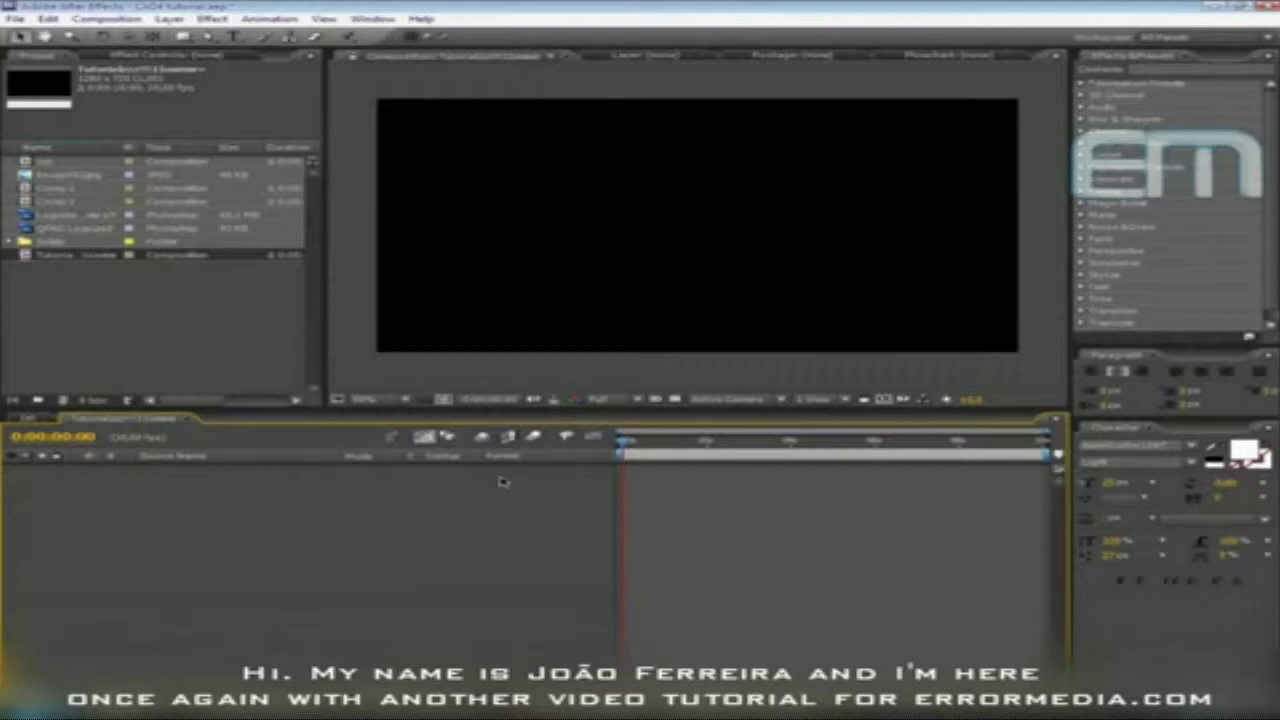
Preview the finished ERRORMEDIA example comp full-window, then return to the empty tutorial composition
{"action": "left_click", "coordinate": [47, 418]}
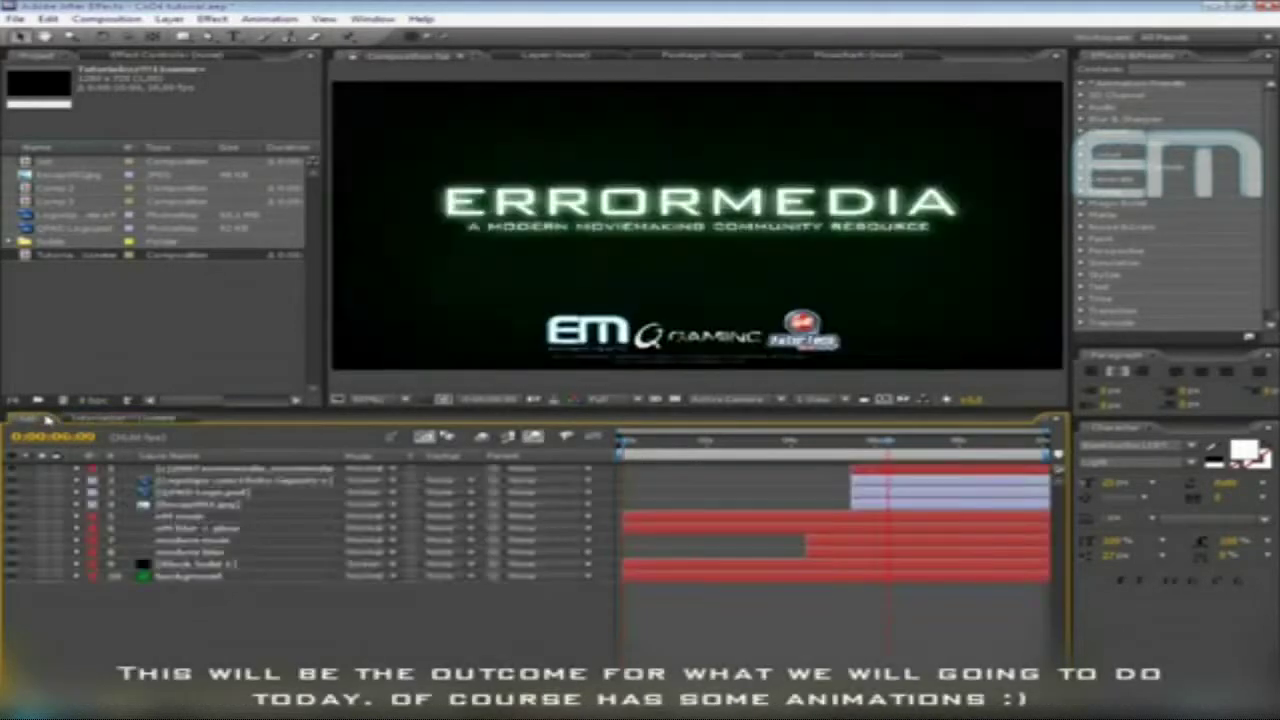
{"action": "left_click", "coordinate": [1060, 60]}
{"action": "left_click", "coordinate": [1078, 125]}
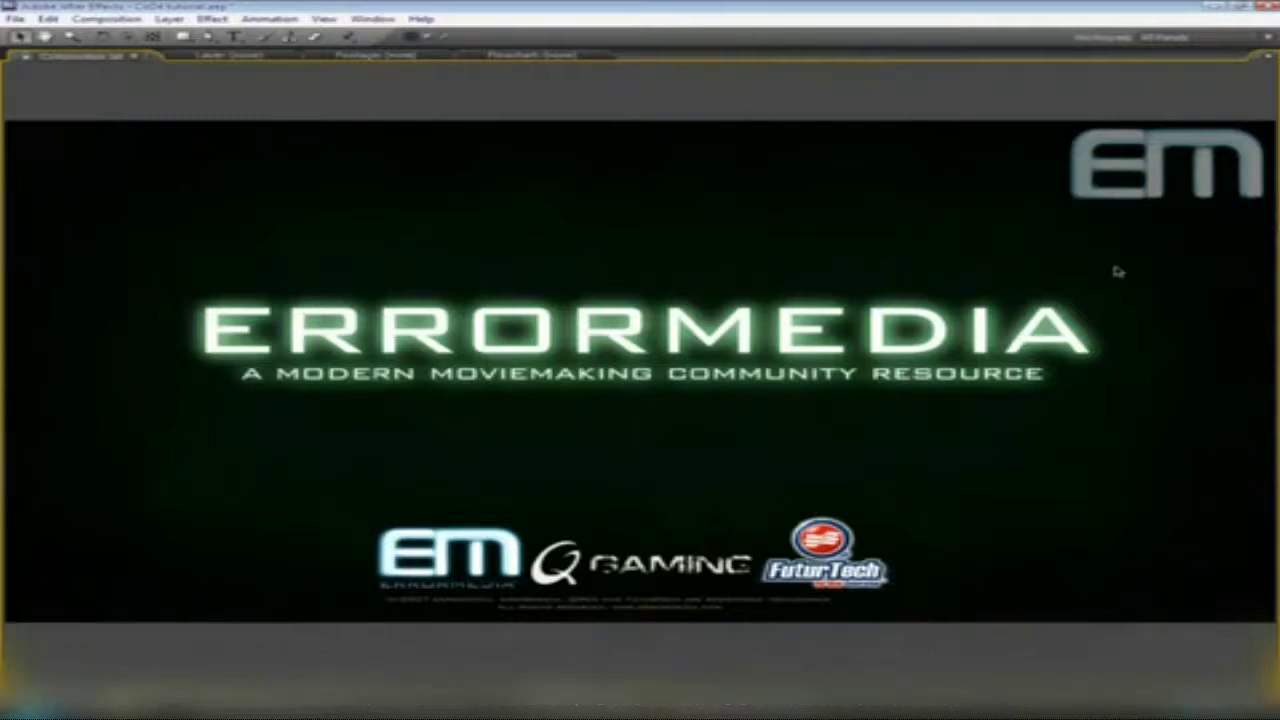
{"action": "left_click", "coordinate": [1268, 60]}
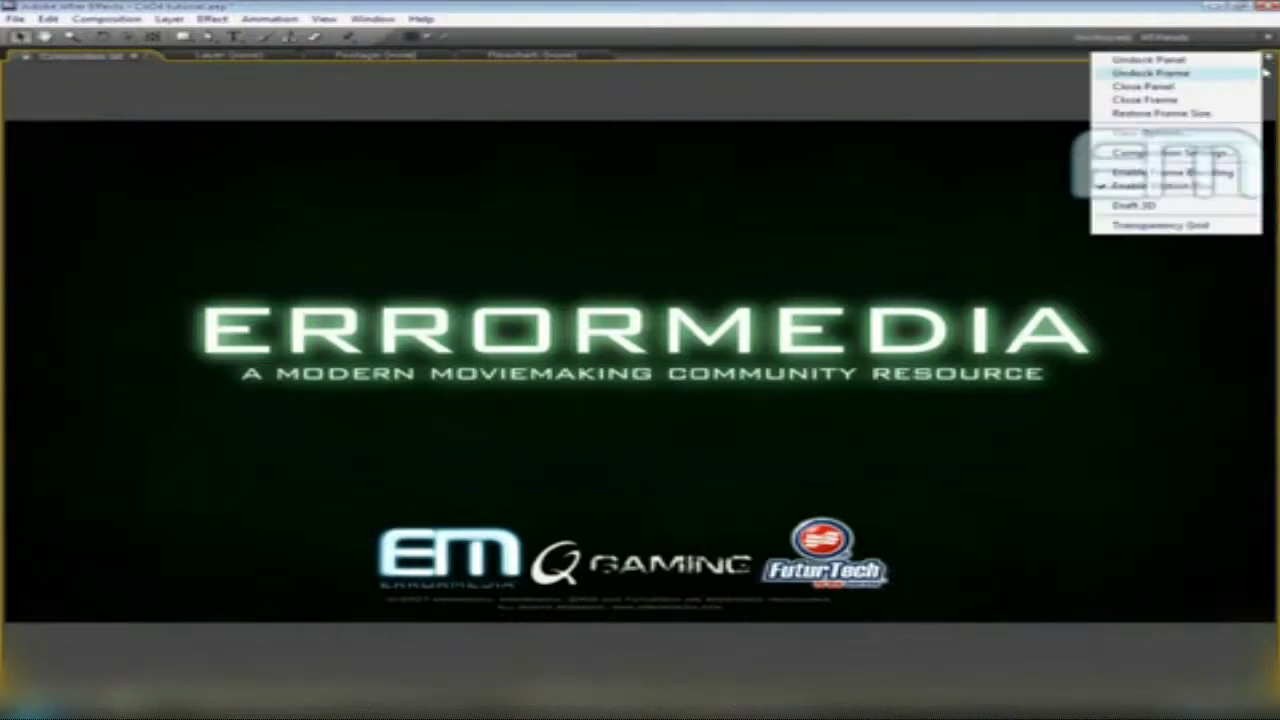
{"action": "left_click", "coordinate": [1130, 114]}
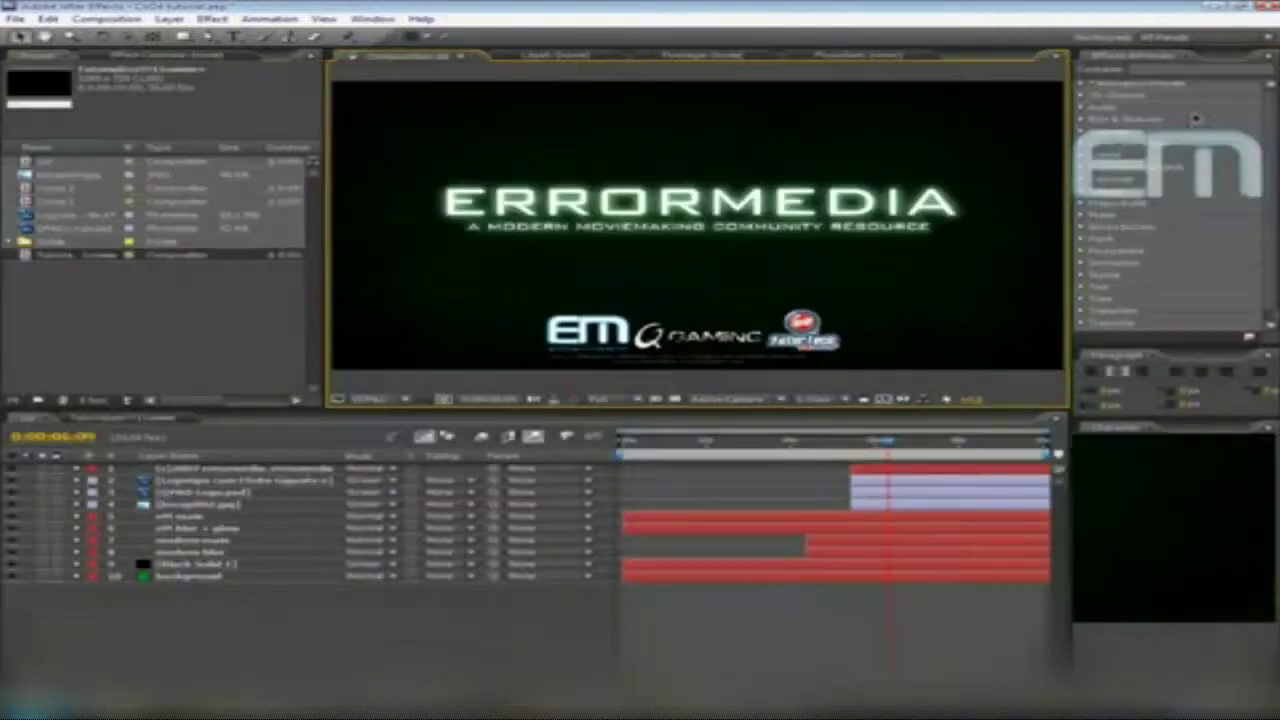
{"action": "left_click", "coordinate": [160, 420]}
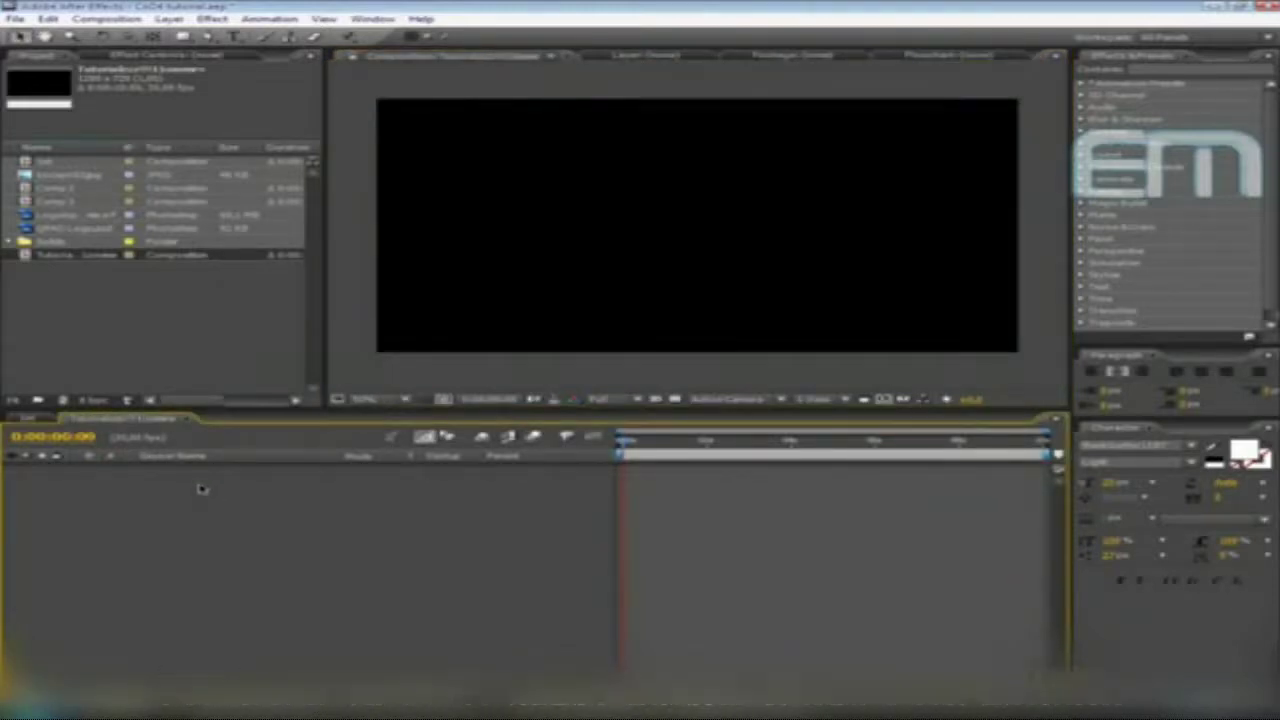
Create a comp-sized 1280×720 medium green solid, Deep Green Solid 4
{"action": "right_click", "coordinate": [201, 488]}
{"action": "mouse_move", "coordinate": [272, 493]}
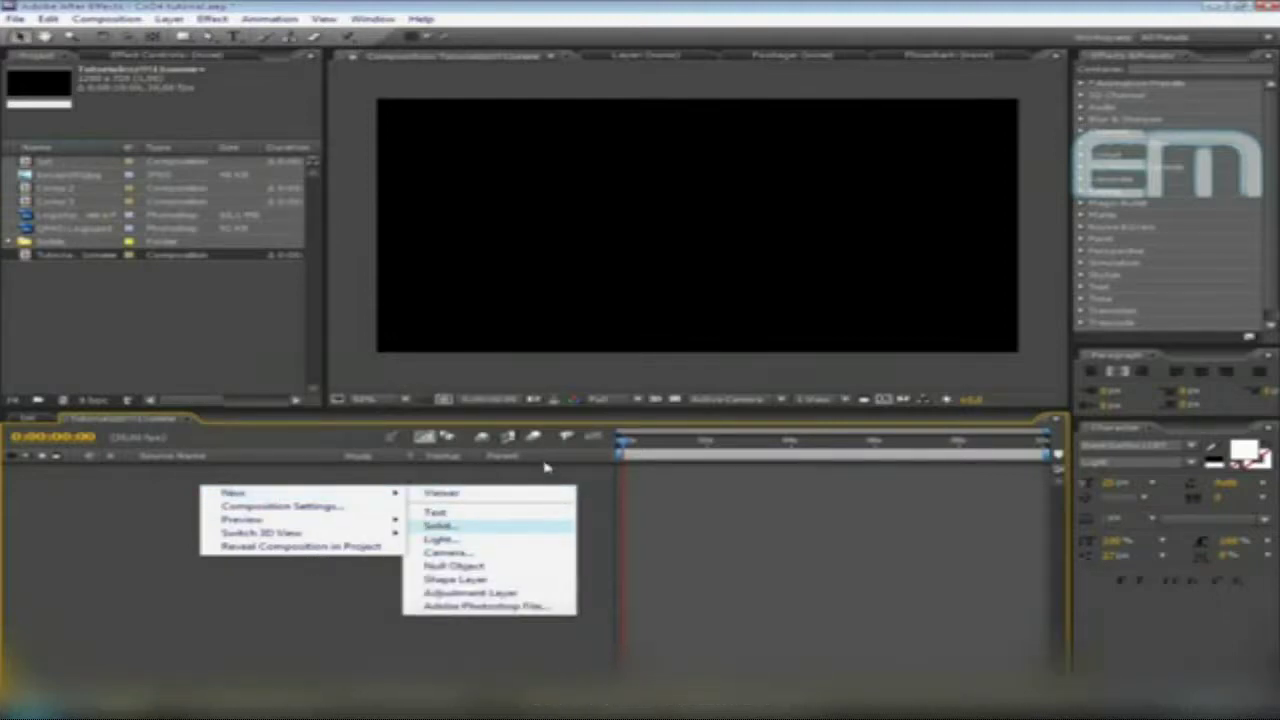
{"action": "key", "text": "Return"}
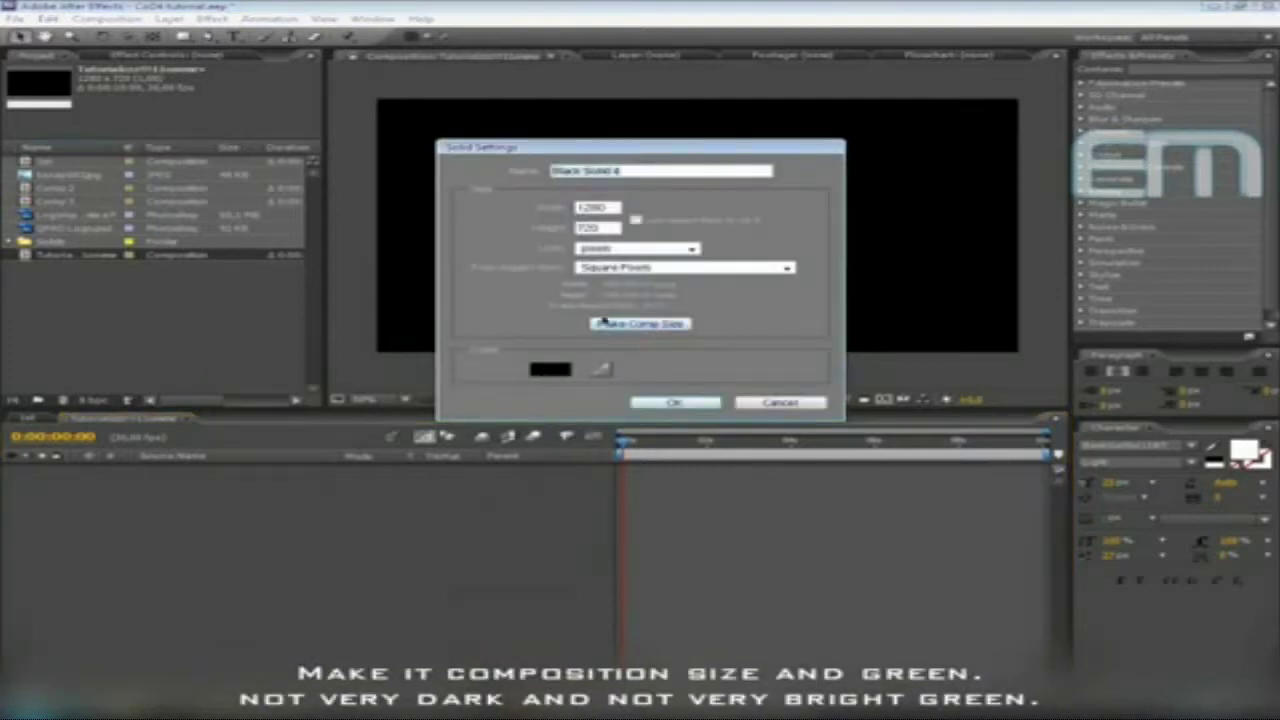
{"action": "left_click", "coordinate": [603, 322]}
{"action": "left_click", "coordinate": [551, 369]}
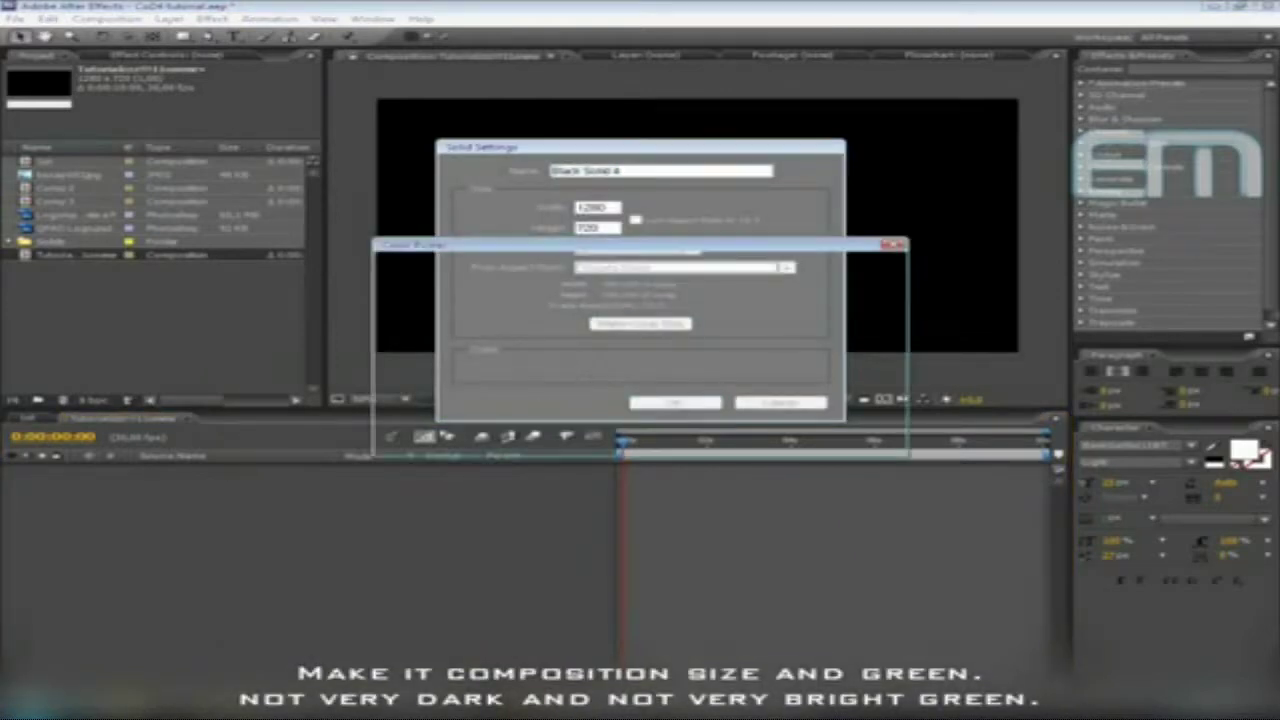
{"action": "left_click", "coordinate": [678, 391]}
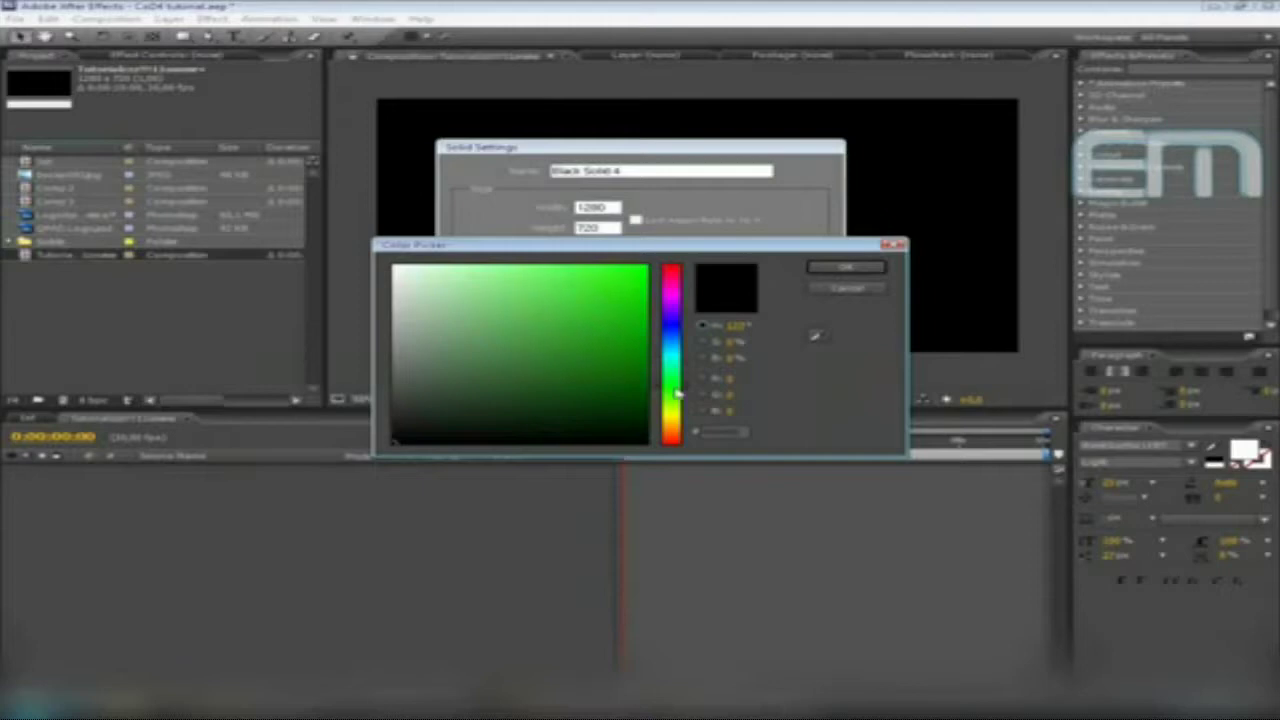
{"action": "left_click_drag", "start_coordinate": [630, 374], "coordinate": [642, 357]}
{"action": "left_click", "coordinate": [828, 270]}
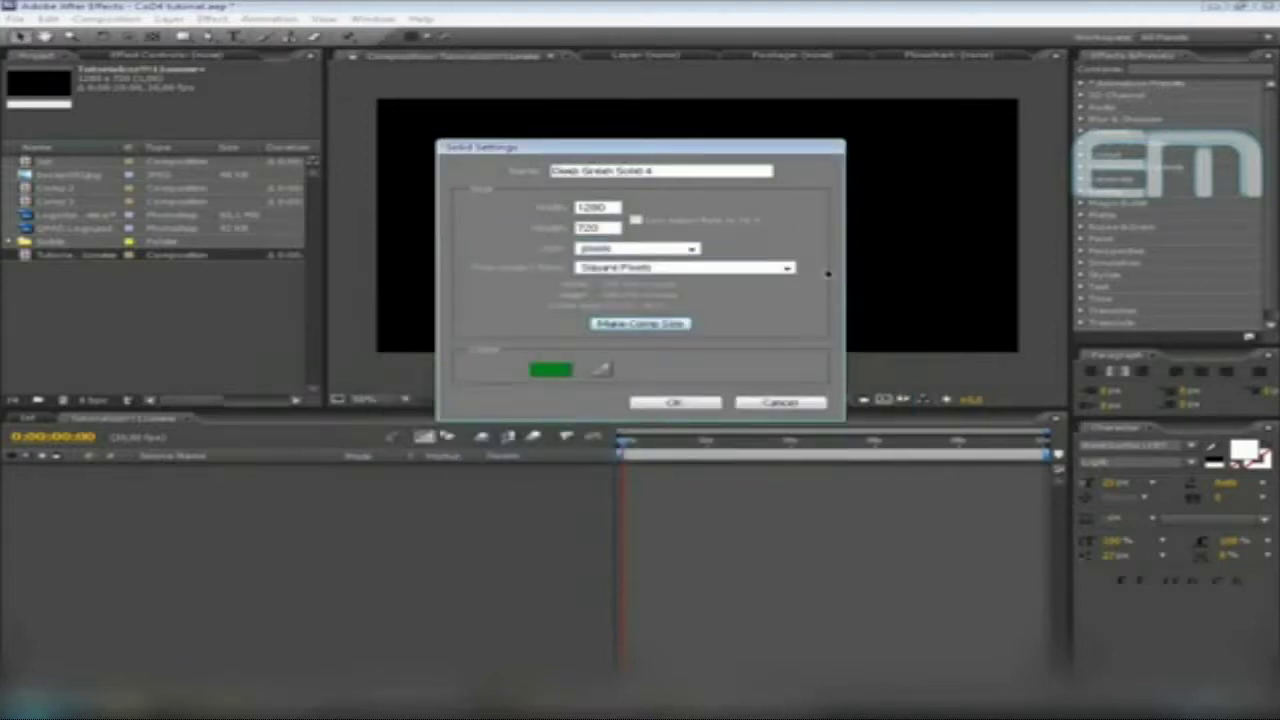
{"action": "left_click", "coordinate": [700, 403]}
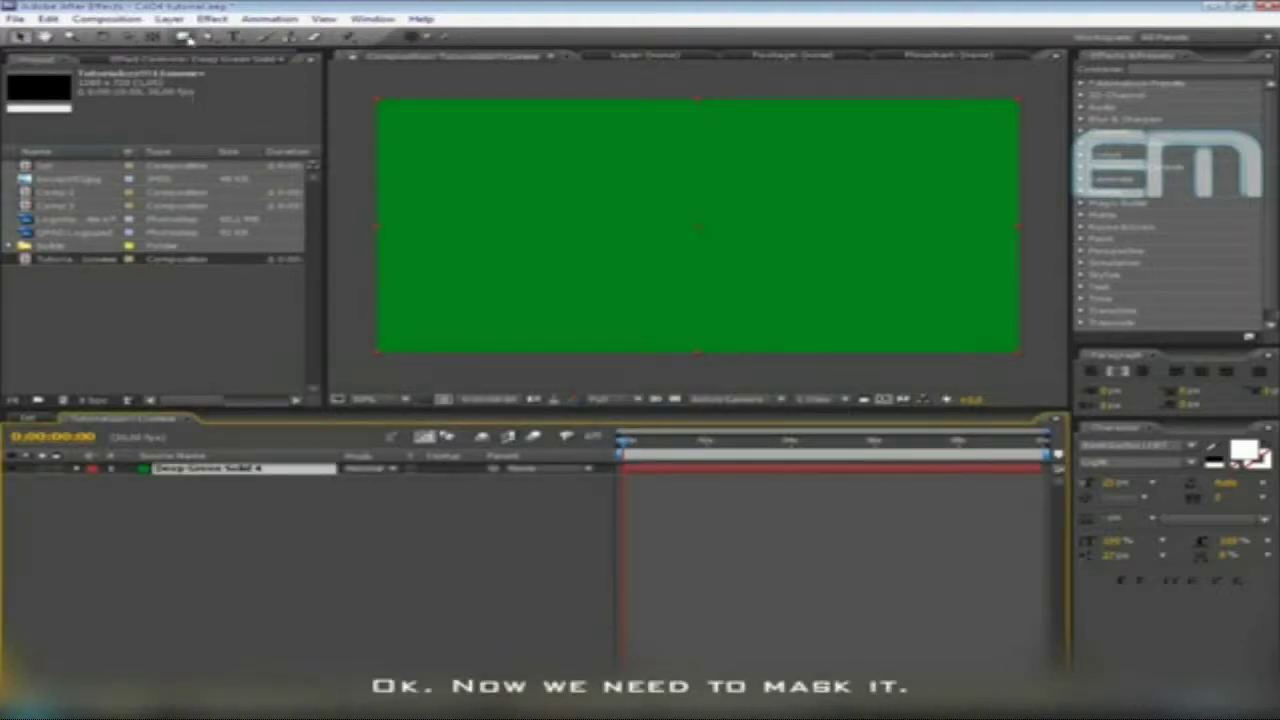
Draw a rounded rectangle mask across the whole green solid
{"action": "left_click_drag", "start_coordinate": [183, 37], "coordinate": [276, 52]}
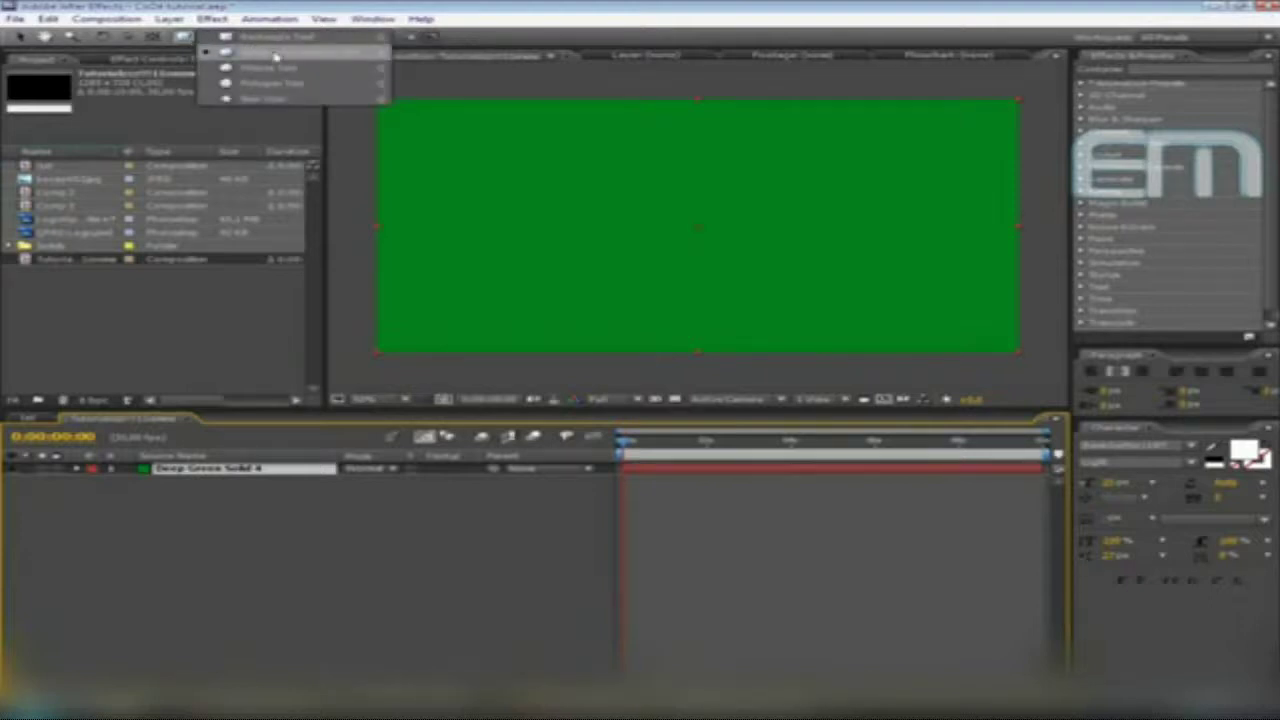
{"action": "left_click_drag", "start_coordinate": [354, 60], "coordinate": [354, 57]}
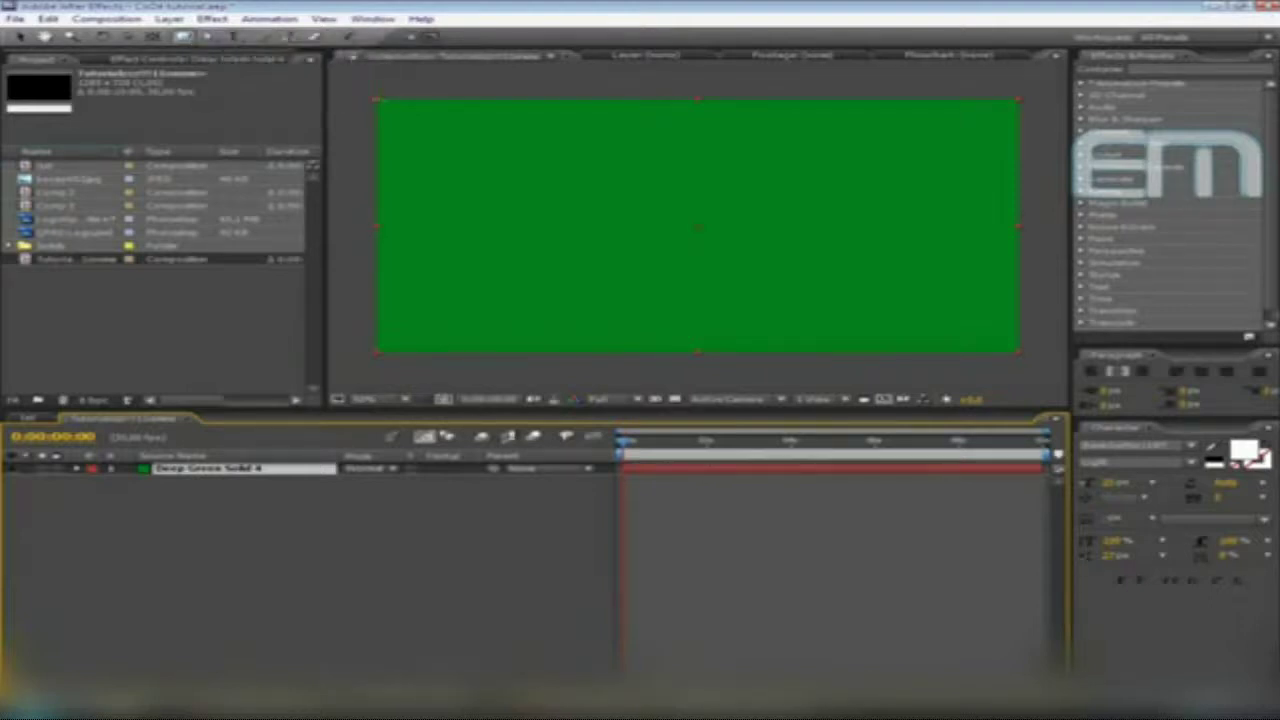
{"action": "left_click_drag", "start_coordinate": [377, 100], "coordinate": [1018, 351]}
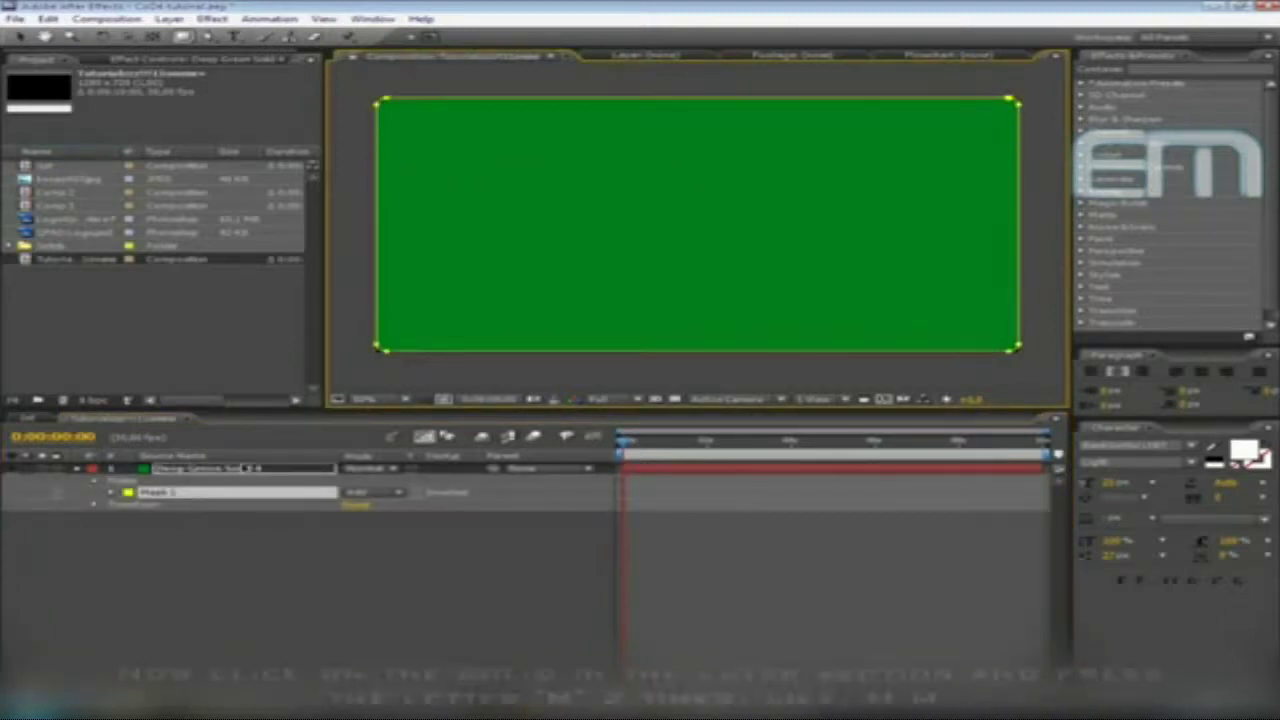
{"action": "left_click", "coordinate": [245, 468]}
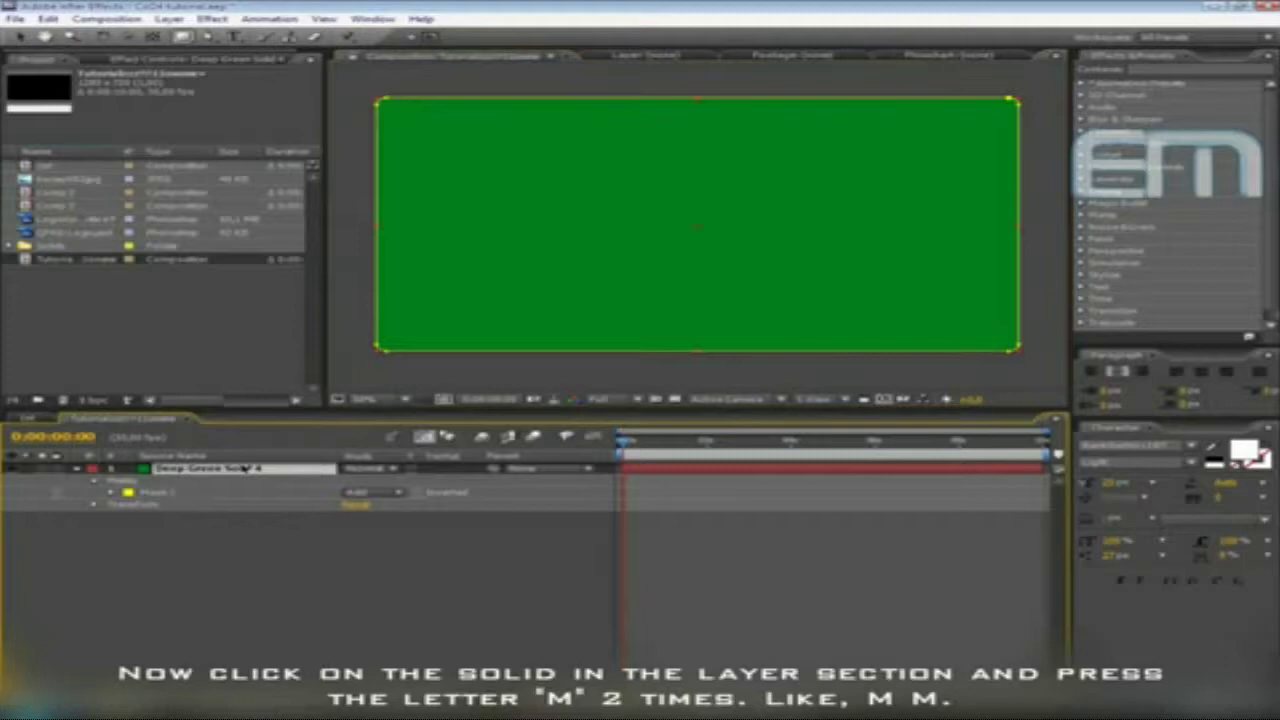
Feather the mask heavily, drop preview resolution to Quarter, and adjust mask opacity
{"action": "key", "text": "m"}
{"action": "key", "text": "m"}
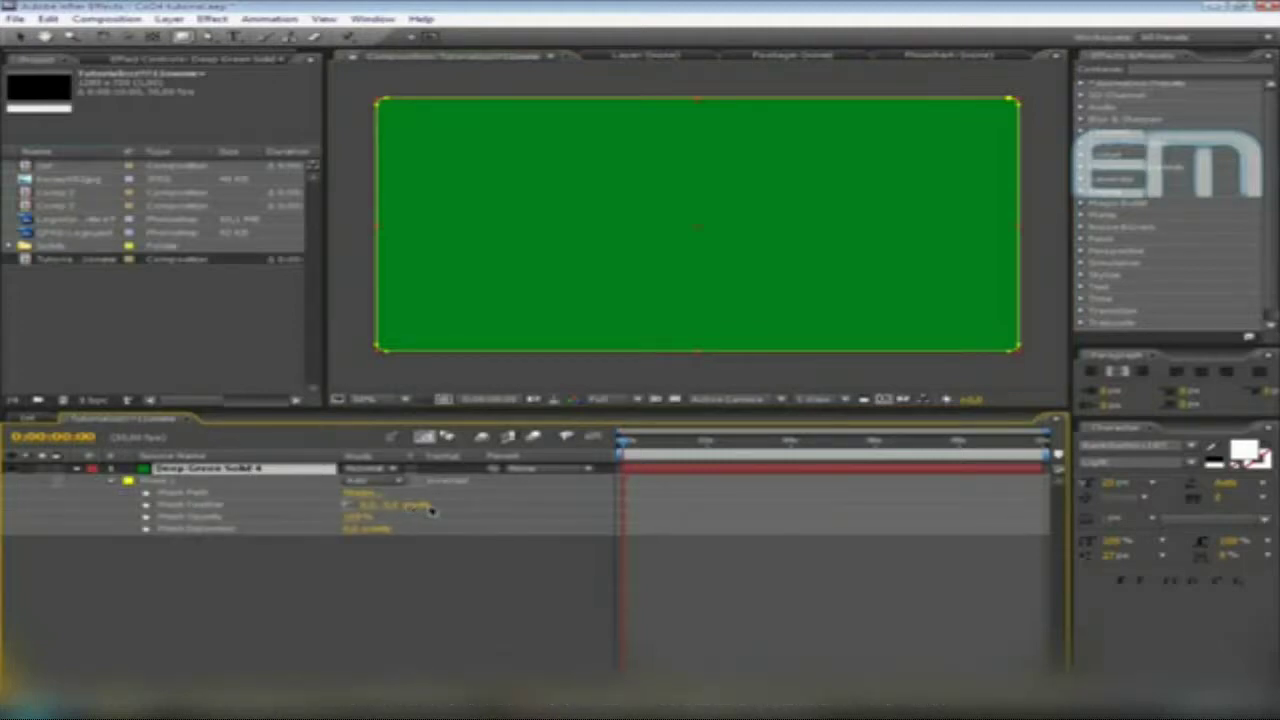
{"action": "left_click", "coordinate": [346, 505]}
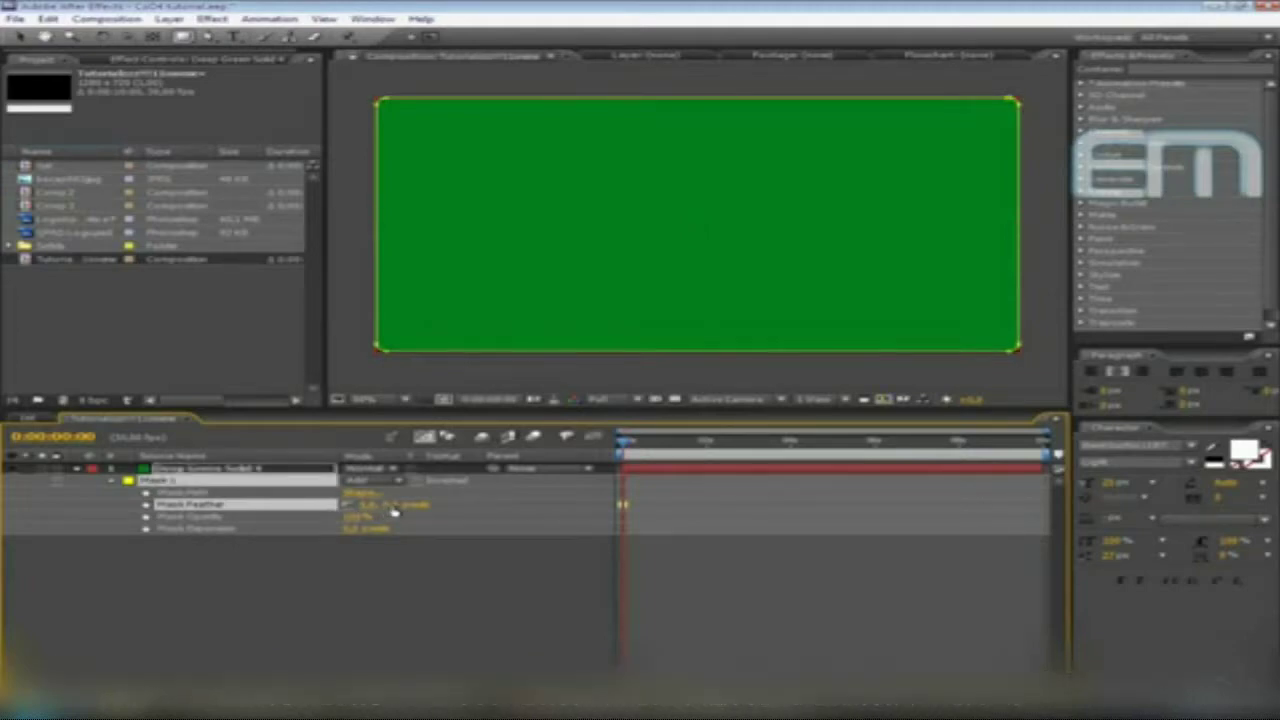
{"action": "mouse_move", "coordinate": [396, 506]}
{"action": "left_mouse_down"}
{"action": "mouse_move", "coordinate": [446, 507]}
{"action": "mouse_move", "coordinate": [270, 518]}
{"action": "left_mouse_up"}
{"action": "left_click", "coordinate": [600, 399]}
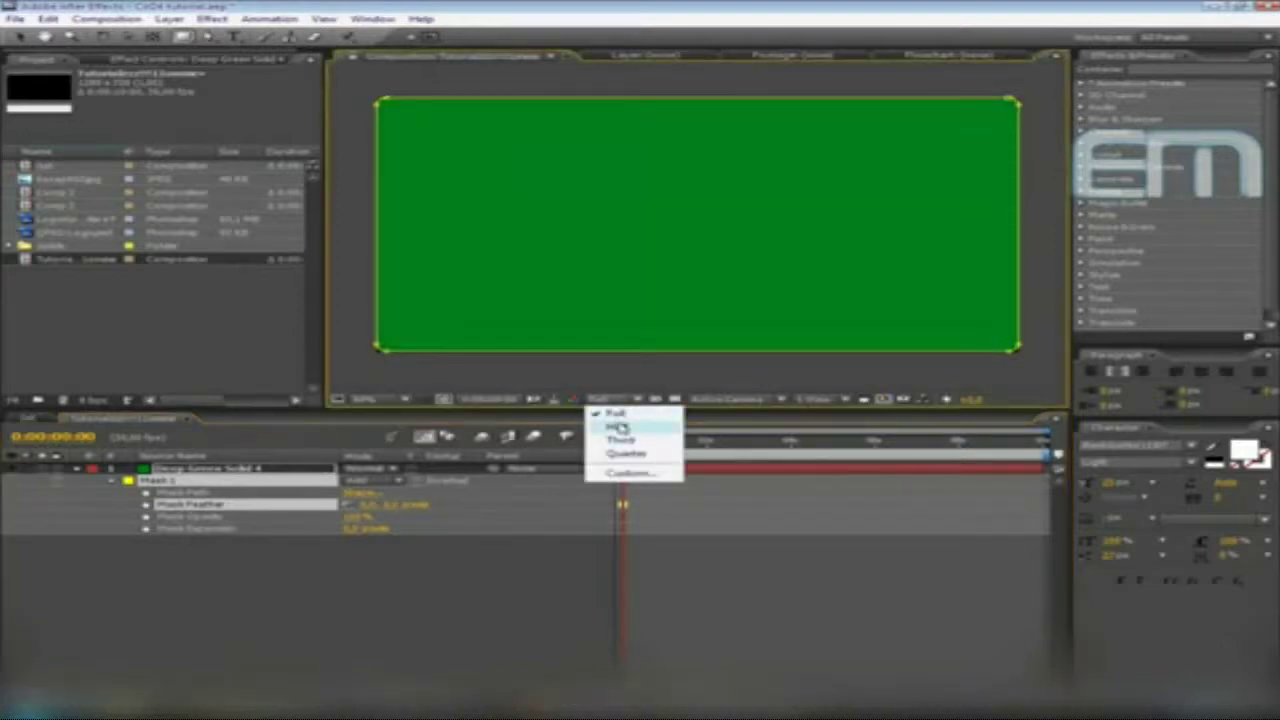
{"action": "left_click", "coordinate": [600, 412]}
{"action": "mouse_move", "coordinate": [442, 497]}
{"action": "left_mouse_down"}
{"action": "mouse_move", "coordinate": [493, 493]}
{"action": "mouse_move", "coordinate": [447, 491]}
{"action": "left_mouse_up"}
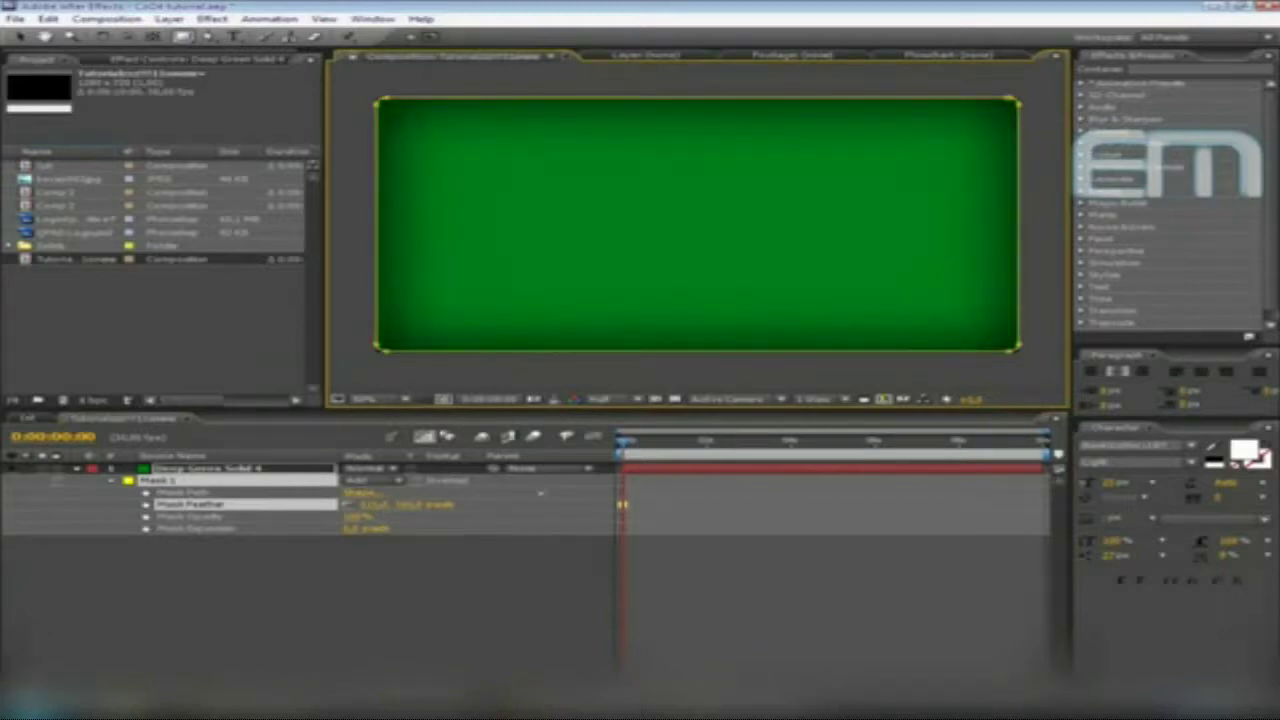
{"action": "left_click", "coordinate": [600, 399]}
{"action": "left_click", "coordinate": [614, 455]}
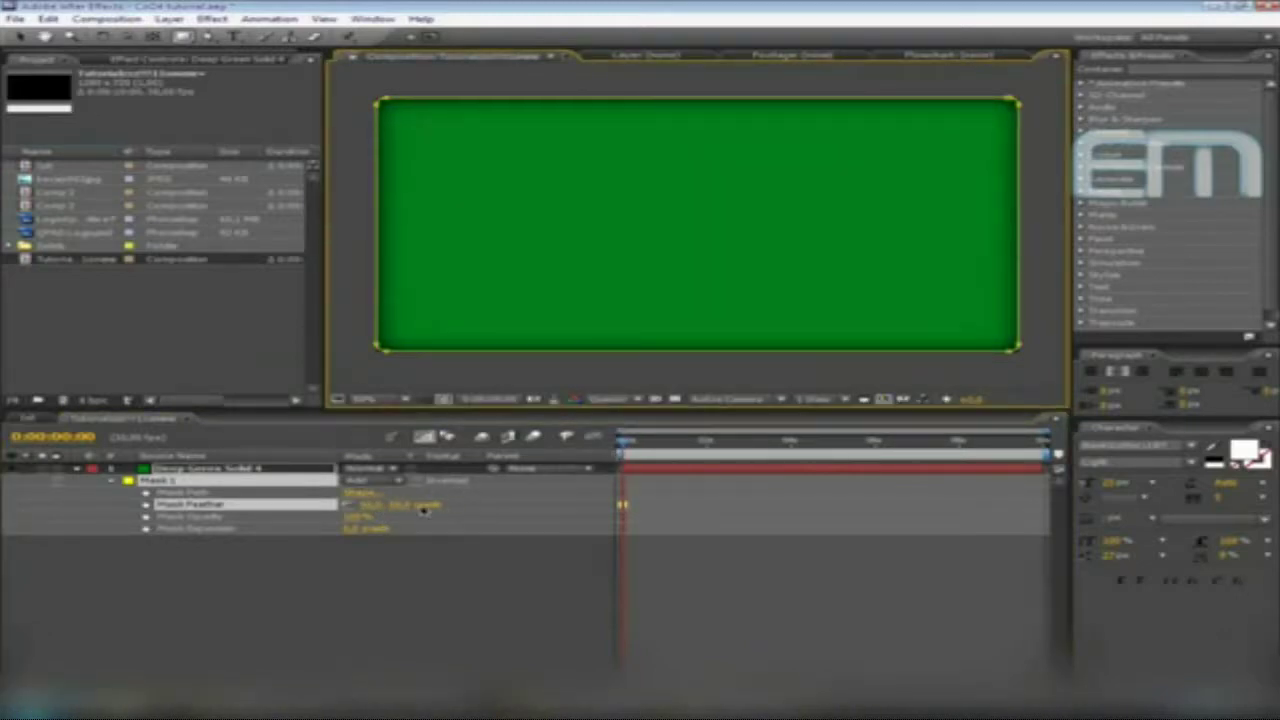
{"action": "left_click_drag", "start_coordinate": [447, 502], "coordinate": [484, 492]}
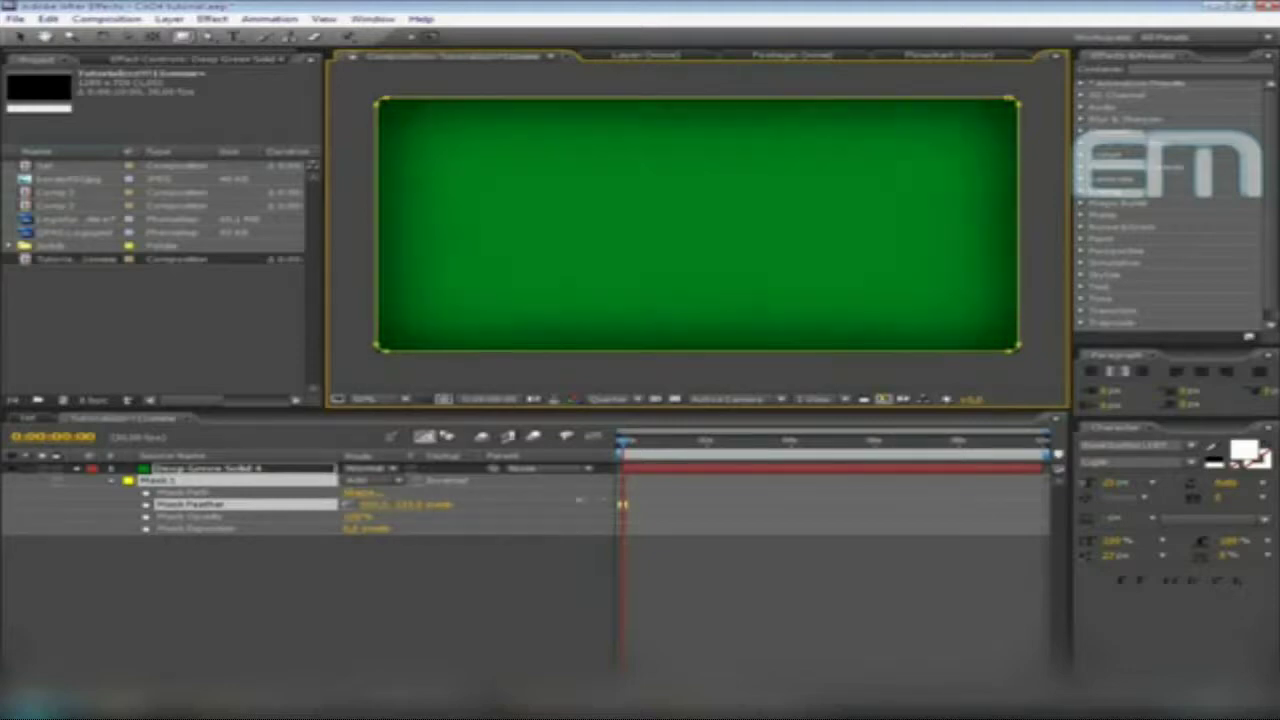
{"action": "left_click", "coordinate": [410, 504]}
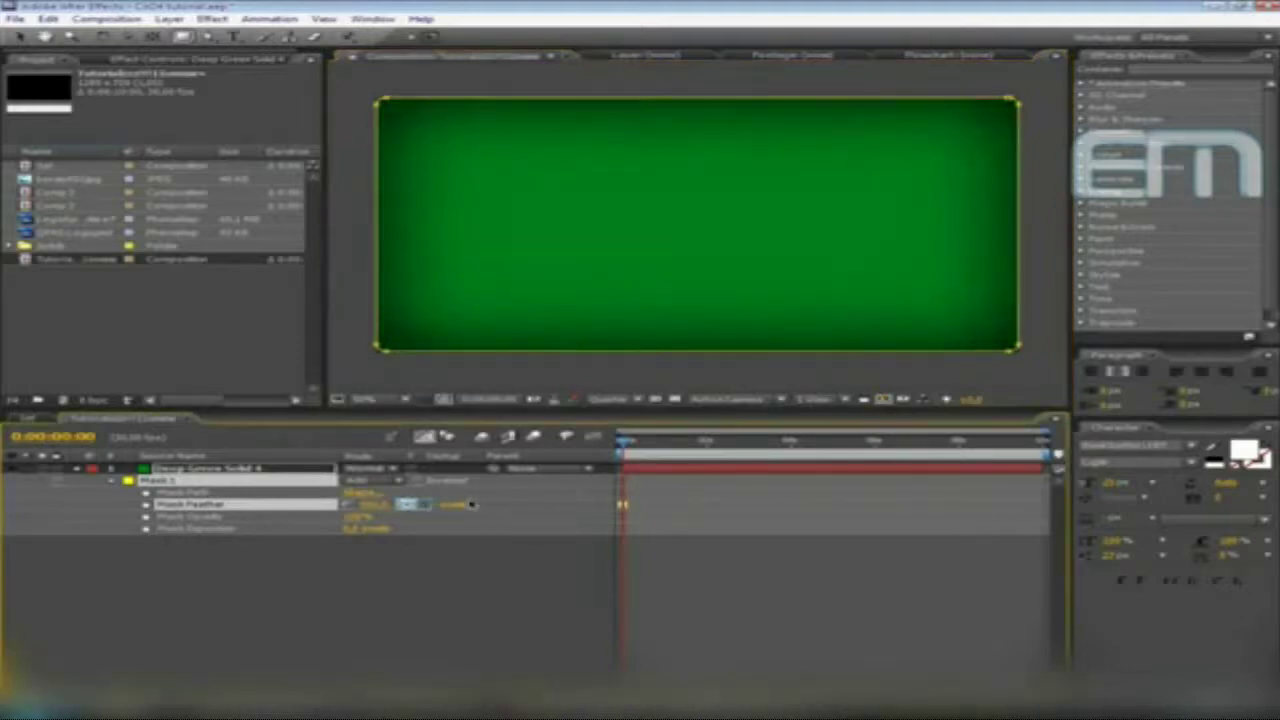
{"action": "key", "text": "Return"}
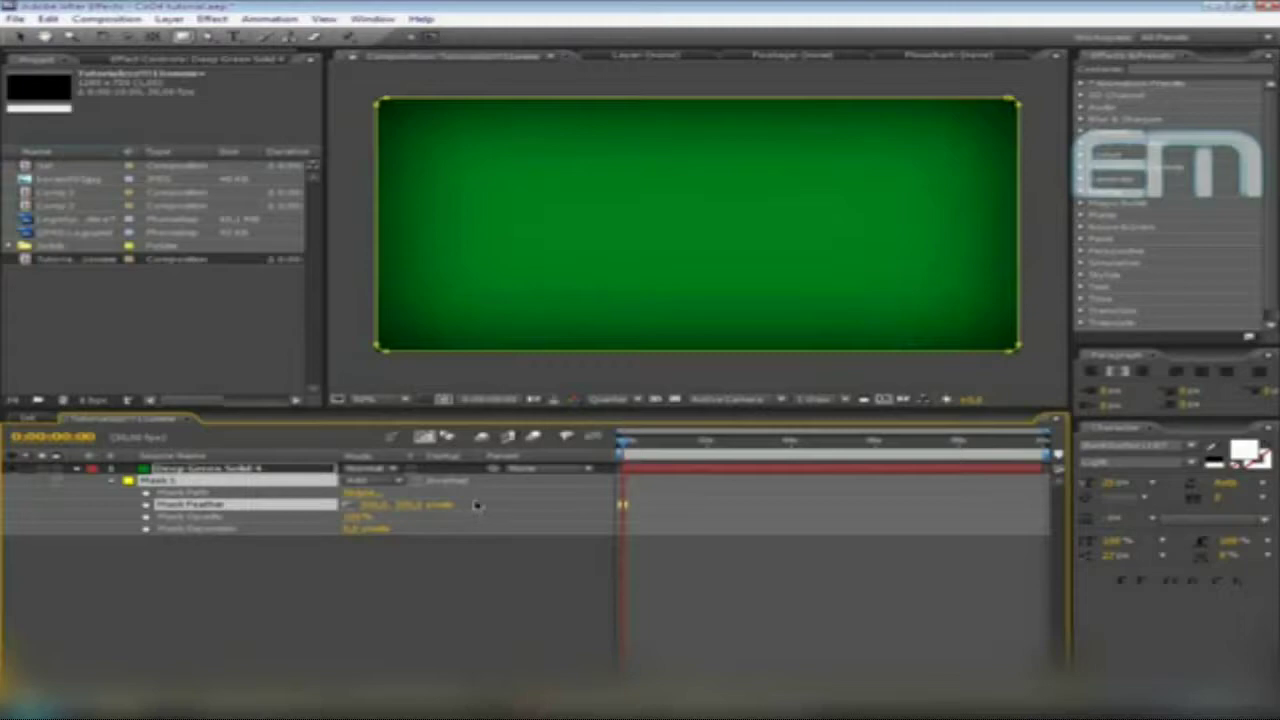
{"action": "mouse_move", "coordinate": [358, 516]}
{"action": "left_mouse_down"}
{"action": "mouse_move", "coordinate": [287, 506]}
{"action": "mouse_move", "coordinate": [420, 516]}
{"action": "left_mouse_up"}
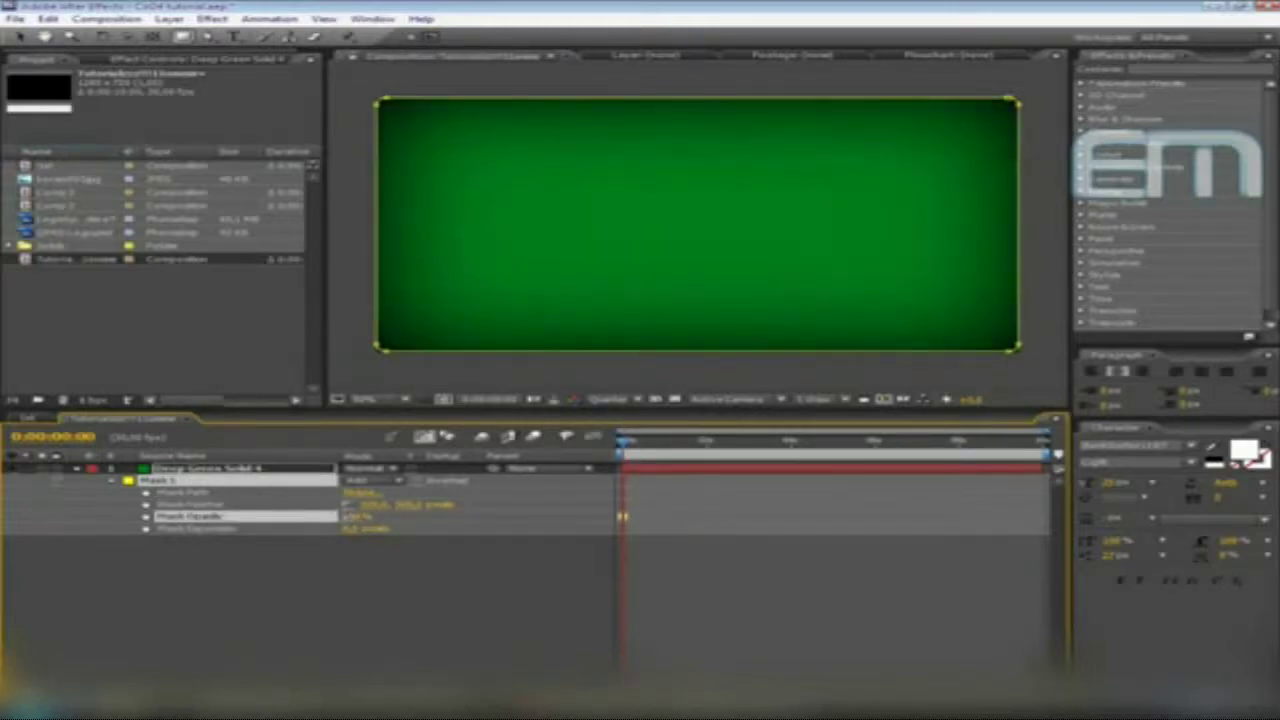
Set the mask opacity to 0, then raise it slightly
{"action": "left_click", "coordinate": [360, 516]}
{"action": "type", "text": "0"}
{"action": "key", "text": "Return"}
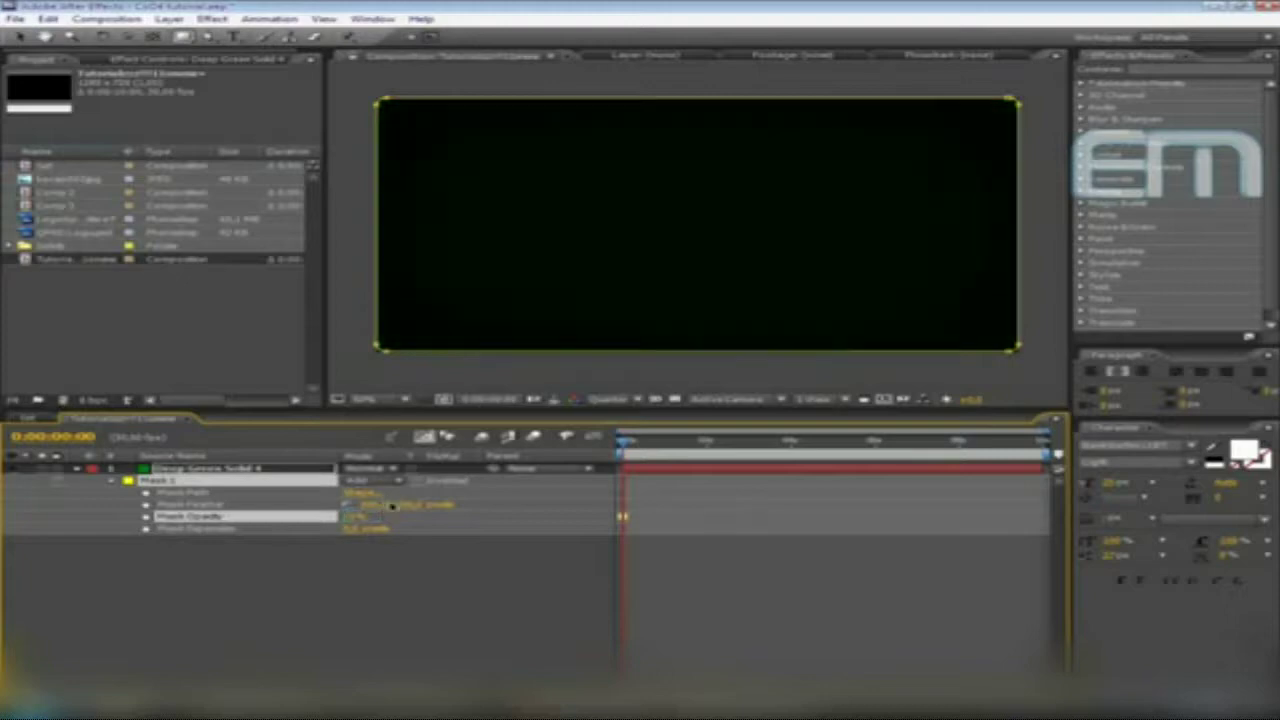
{"action": "mouse_move", "coordinate": [365, 516]}
{"action": "left_mouse_down"}
{"action": "mouse_move", "coordinate": [398, 515]}
{"action": "mouse_move", "coordinate": [352, 520]}
{"action": "left_mouse_up"}
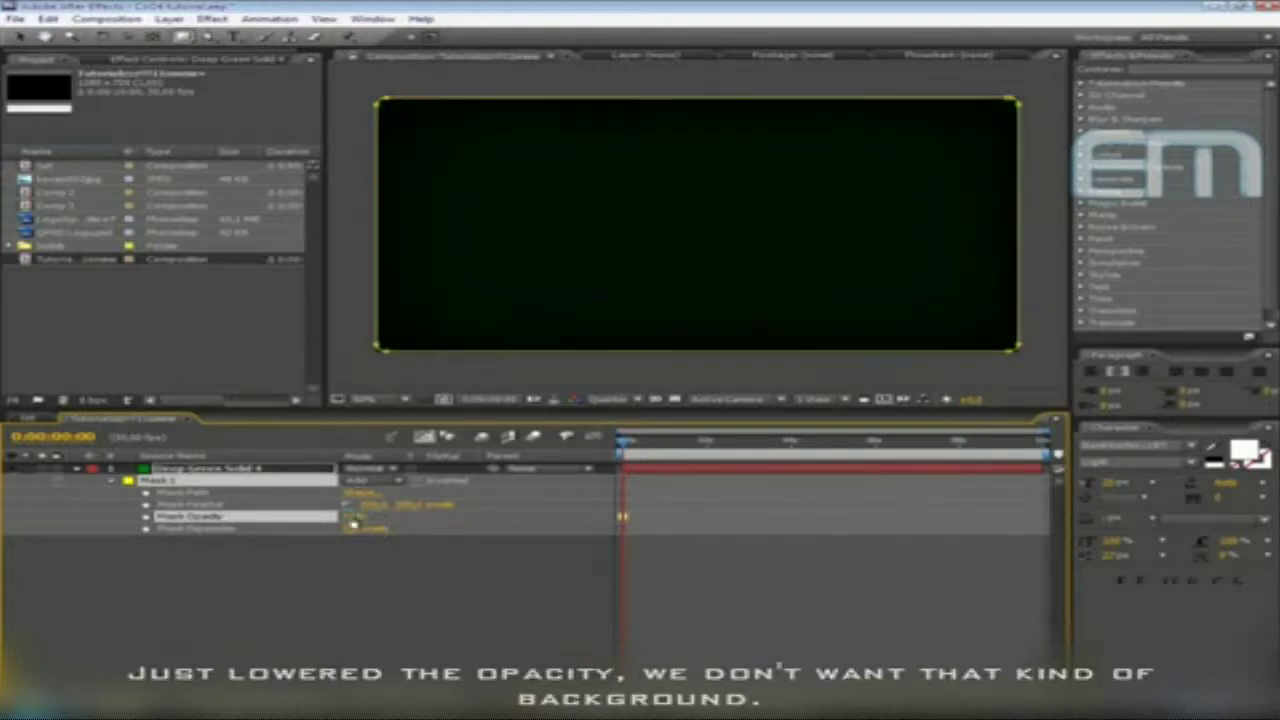
{"action": "left_click", "coordinate": [369, 580]}
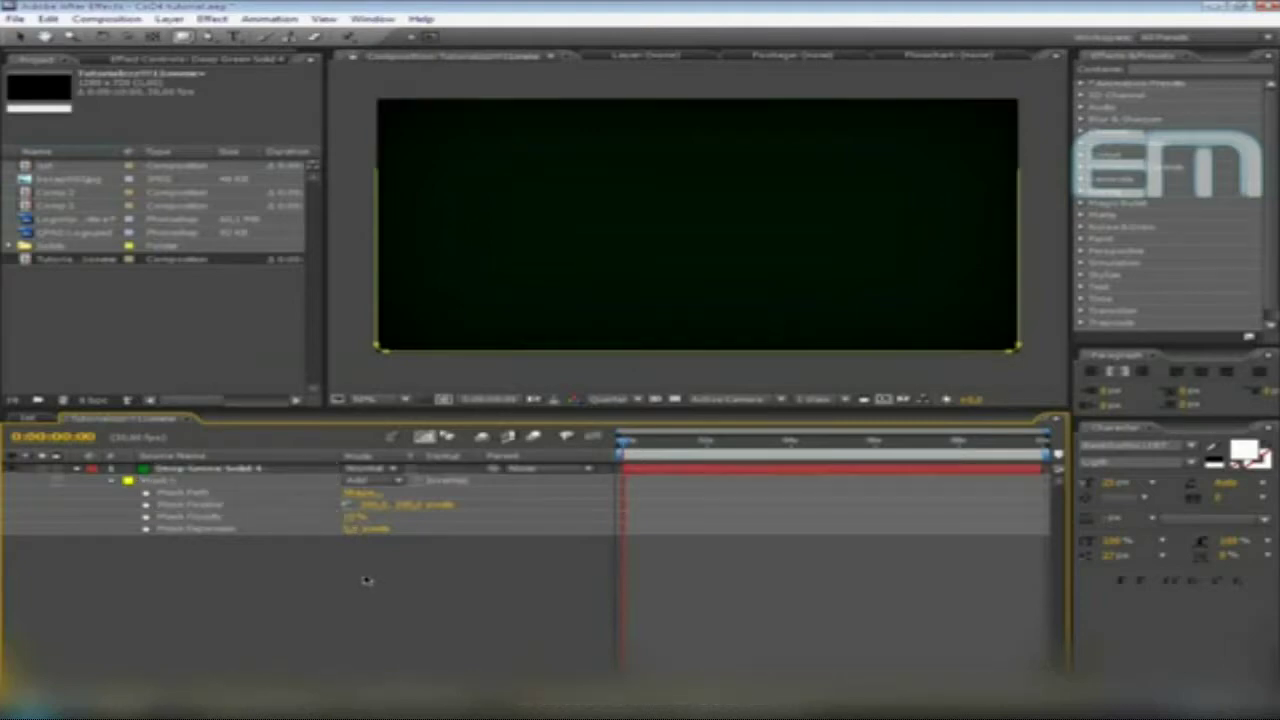
Switch preview resolution to Full and back to Quarter
{"action": "left_click", "coordinate": [612, 399]}
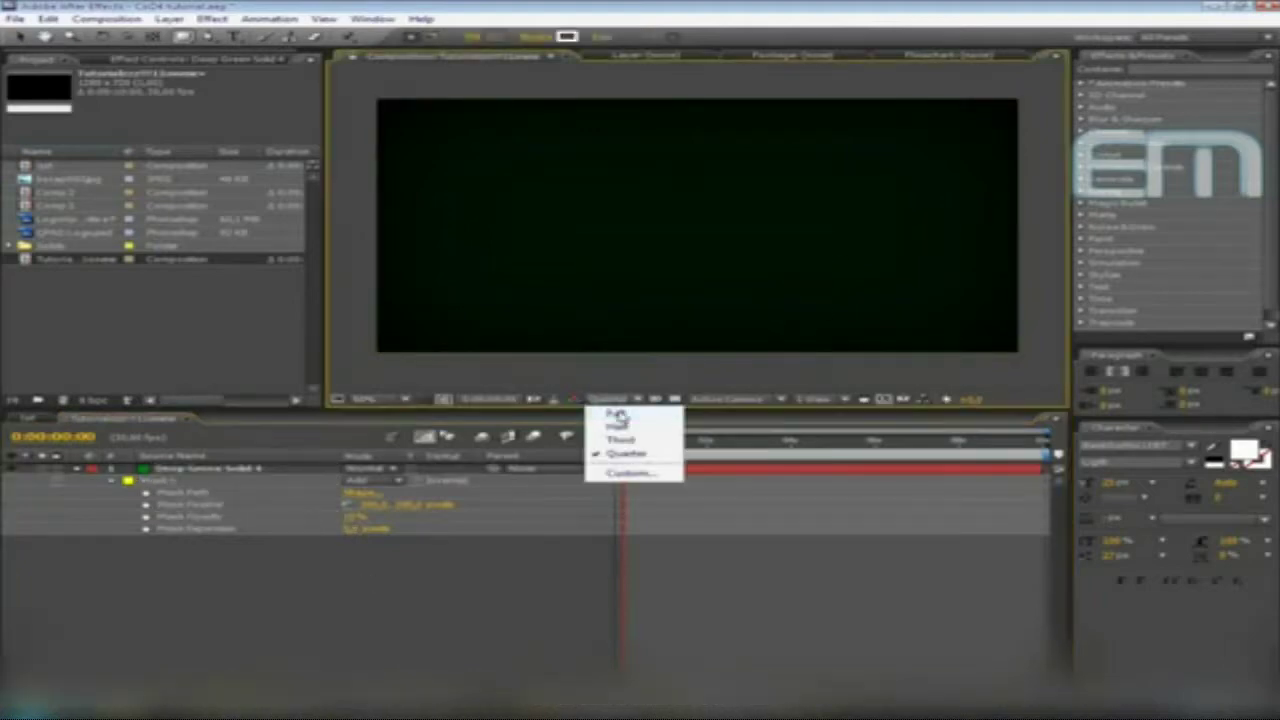
{"action": "left_click", "coordinate": [622, 414]}
{"action": "left_click", "coordinate": [612, 399]}
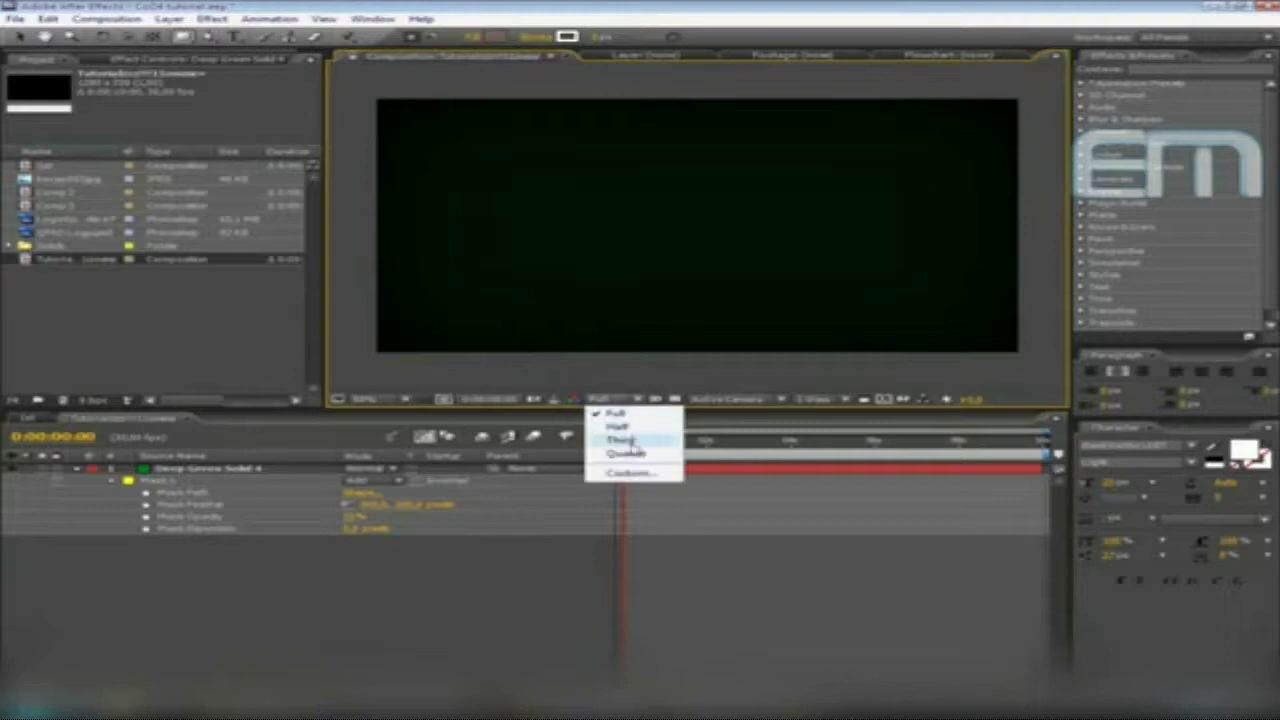
{"action": "left_click", "coordinate": [615, 454]}
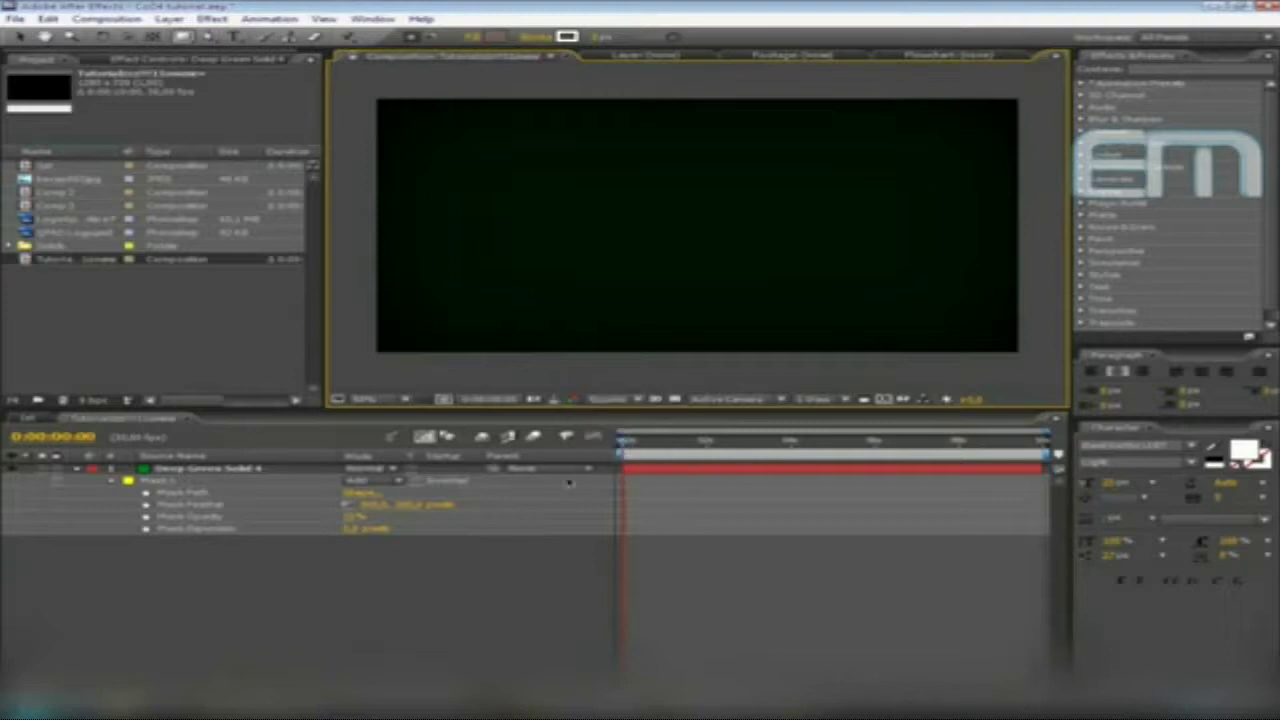
Enlarge the Mask Expansion value and collapse the layer's mask properties
{"action": "left_click", "coordinate": [348, 530]}
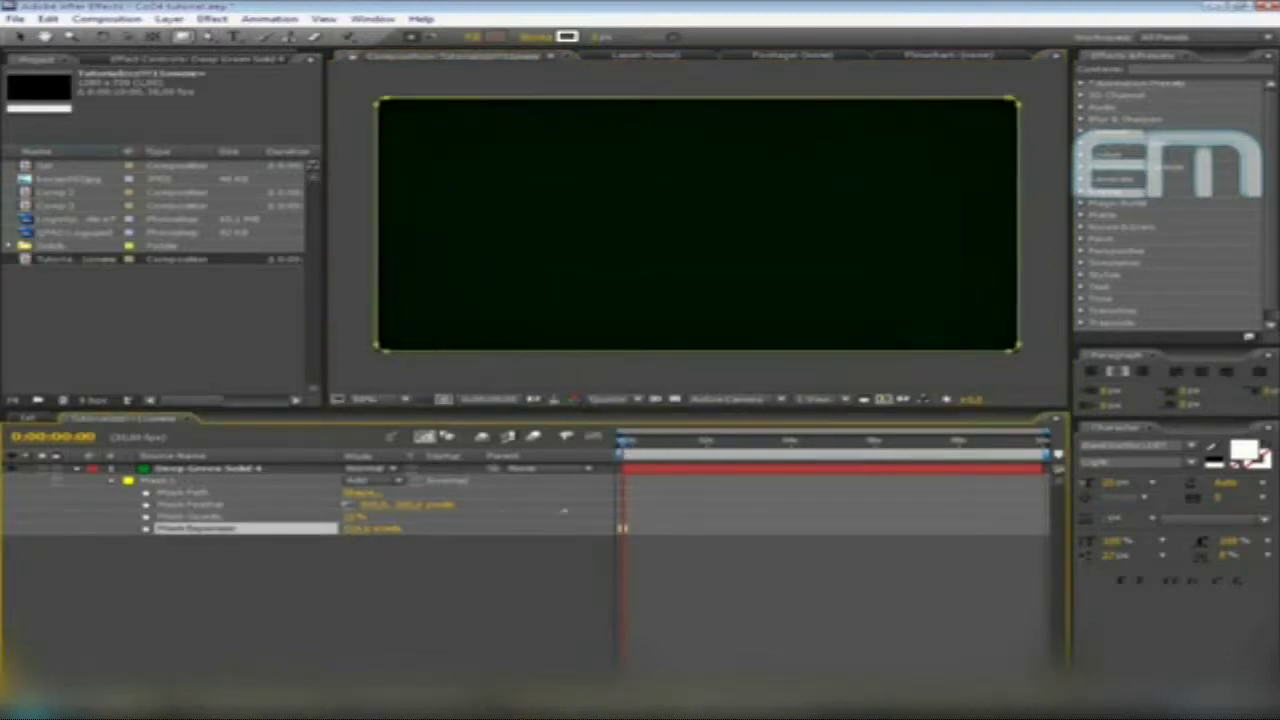
{"action": "left_click_drag", "start_coordinate": [396, 527], "coordinate": [506, 552]}
{"action": "left_click", "coordinate": [360, 528]}
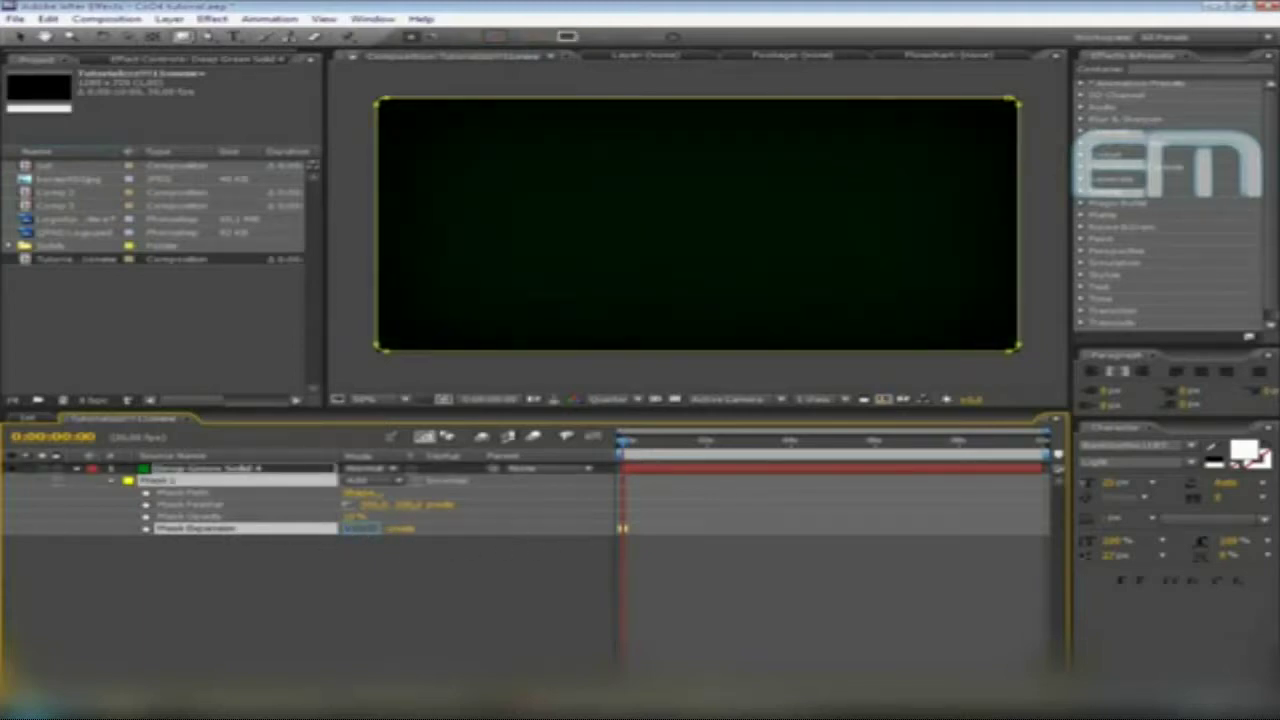
{"action": "key", "text": "Return"}
{"action": "left_click", "coordinate": [362, 529]}
{"action": "key", "text": "Return"}
{"action": "left_click", "coordinate": [398, 564]}
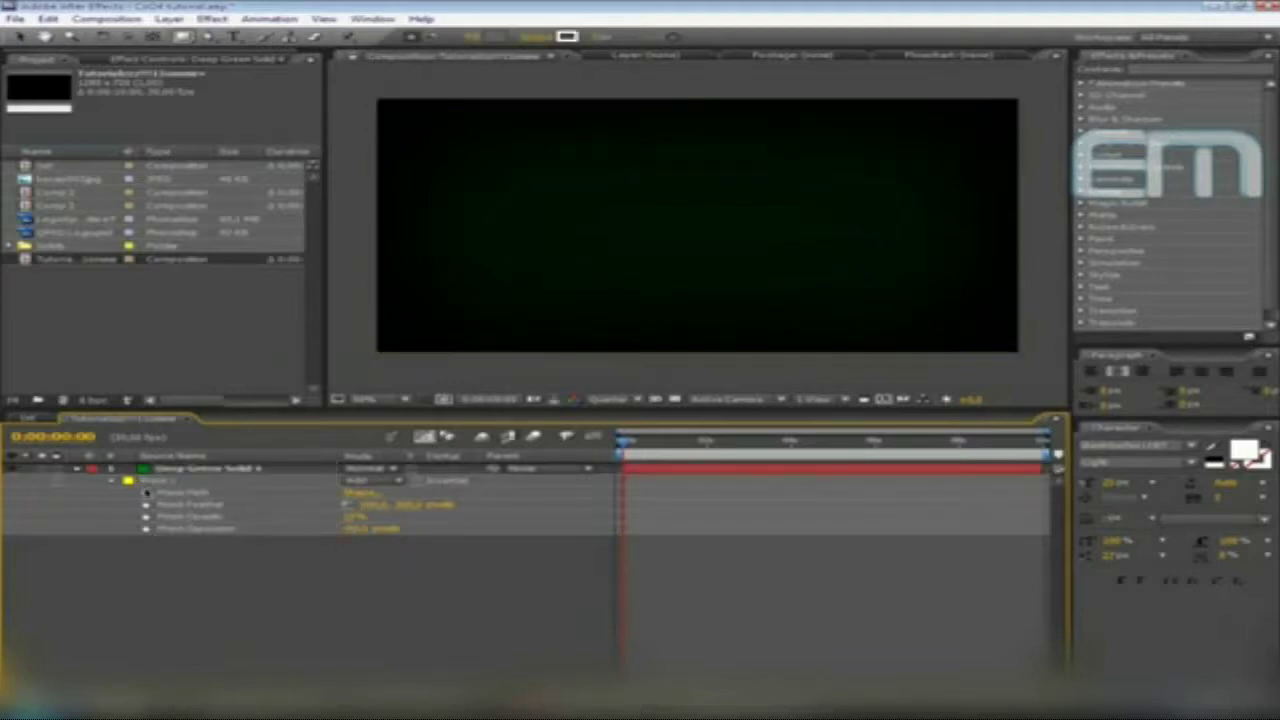
{"action": "left_click", "coordinate": [78, 469]}
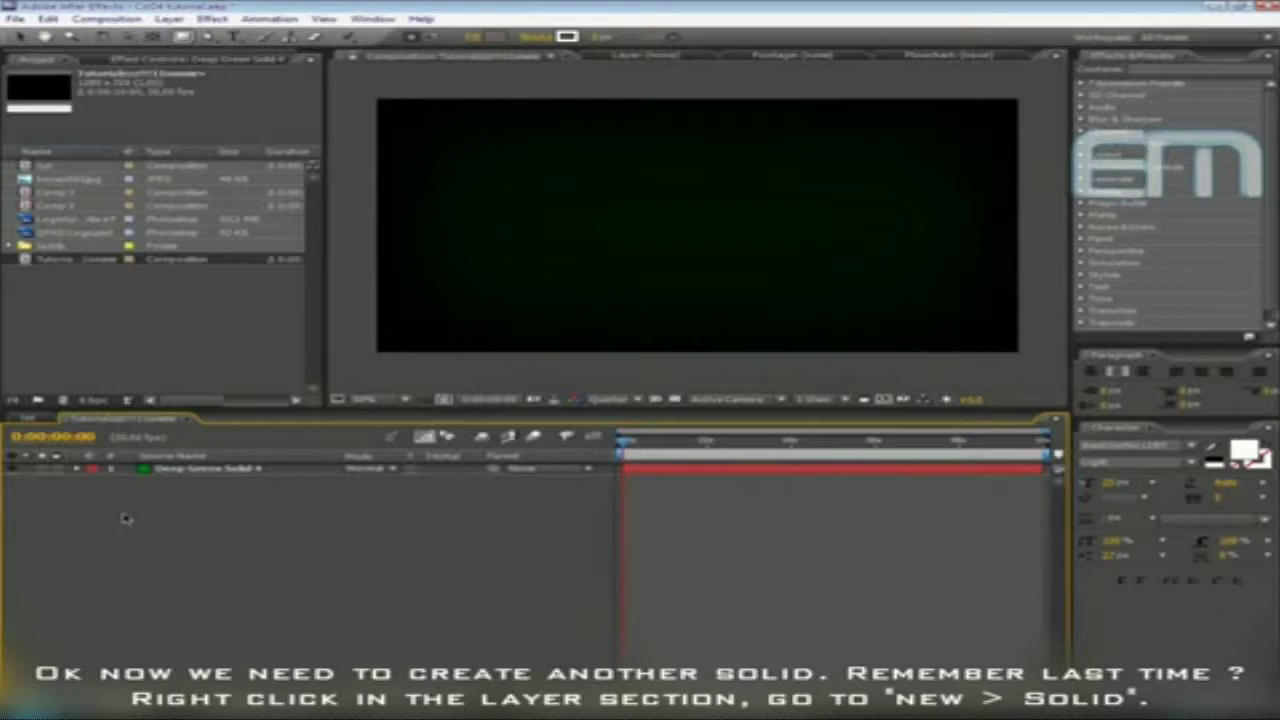
Create a comp-sized 1280×720 black solid, Black Solid 4, above the green solid
{"action": "right_click", "coordinate": [125, 517]}
{"action": "mouse_move", "coordinate": [165, 522]}
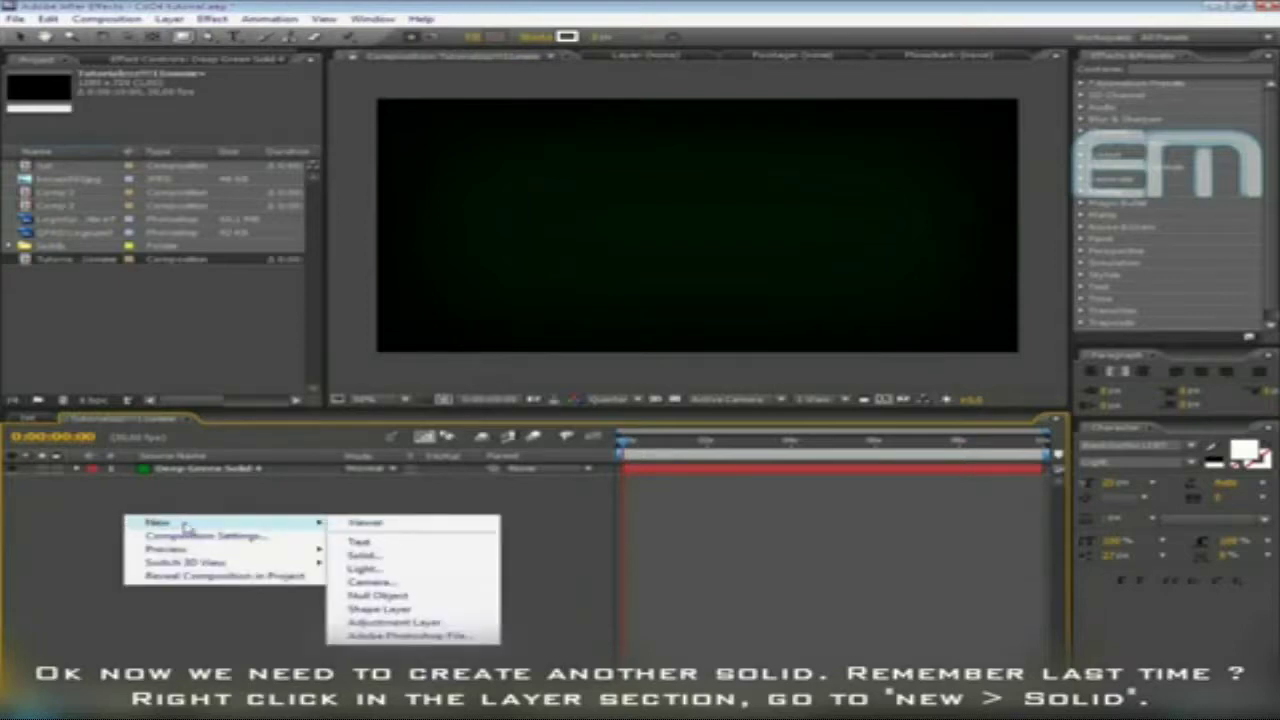
{"action": "left_click", "coordinate": [390, 557]}
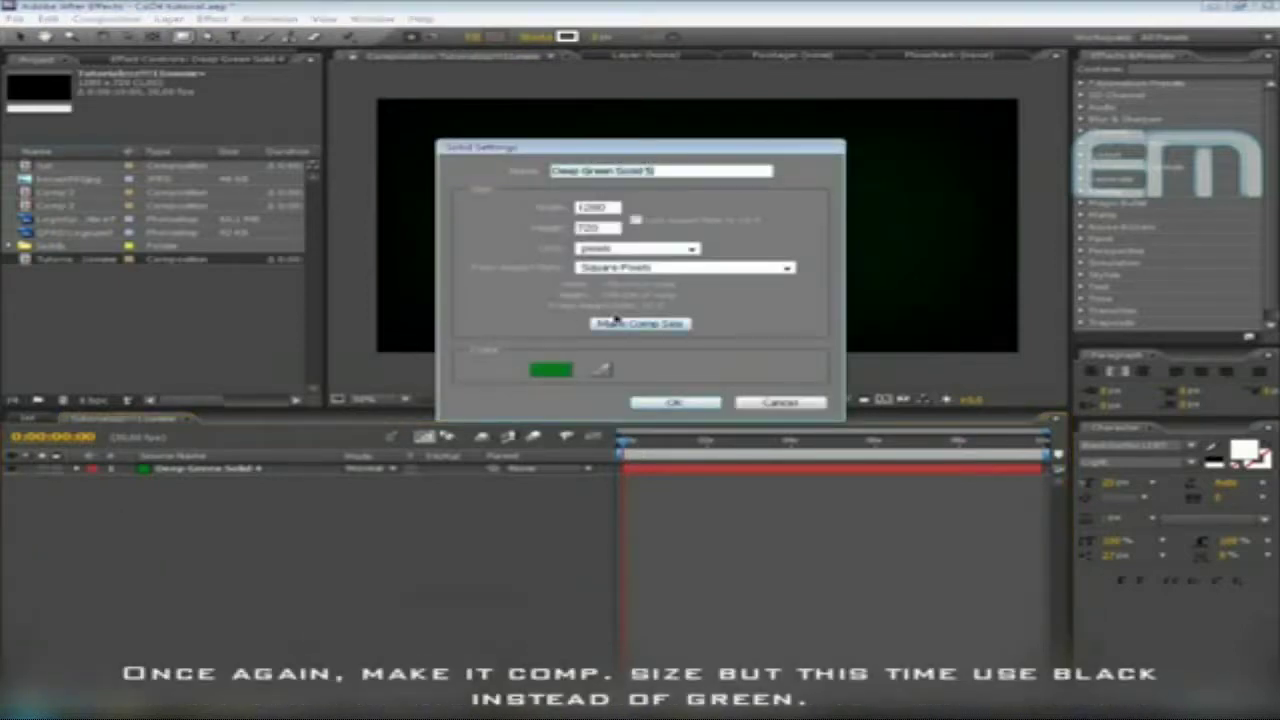
{"action": "left_click", "coordinate": [552, 372]}
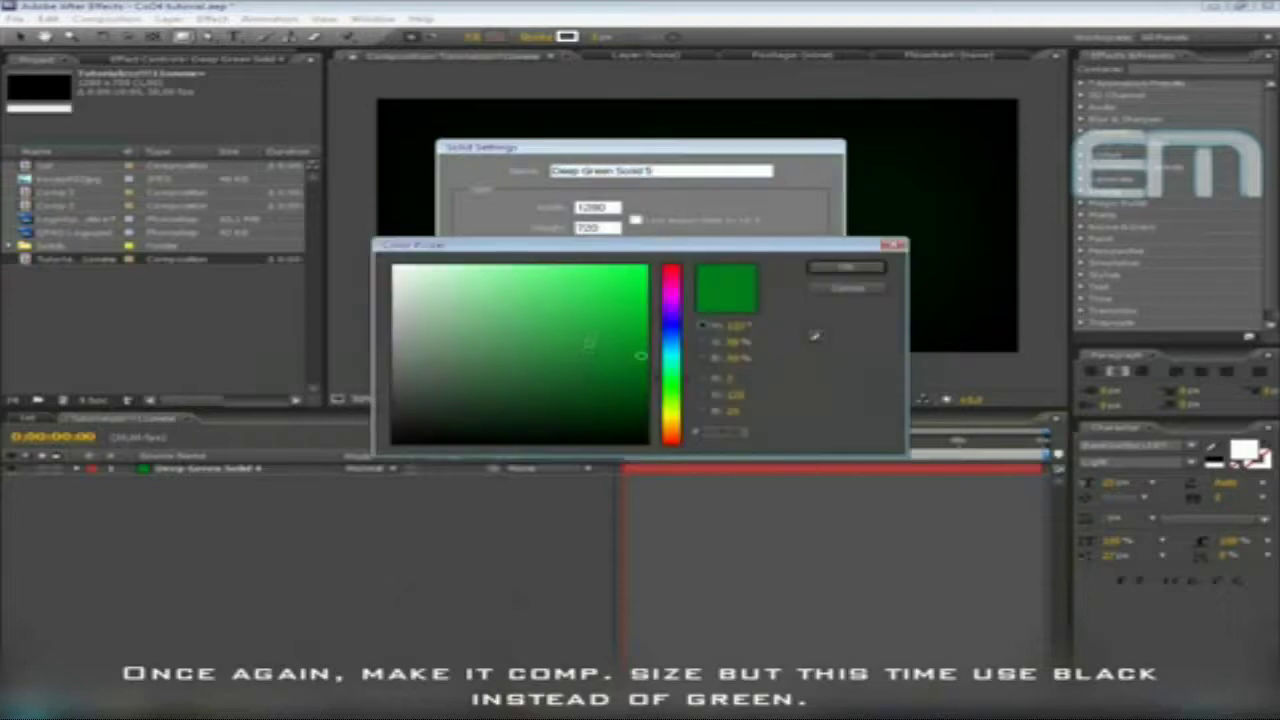
{"action": "left_click", "coordinate": [846, 267]}
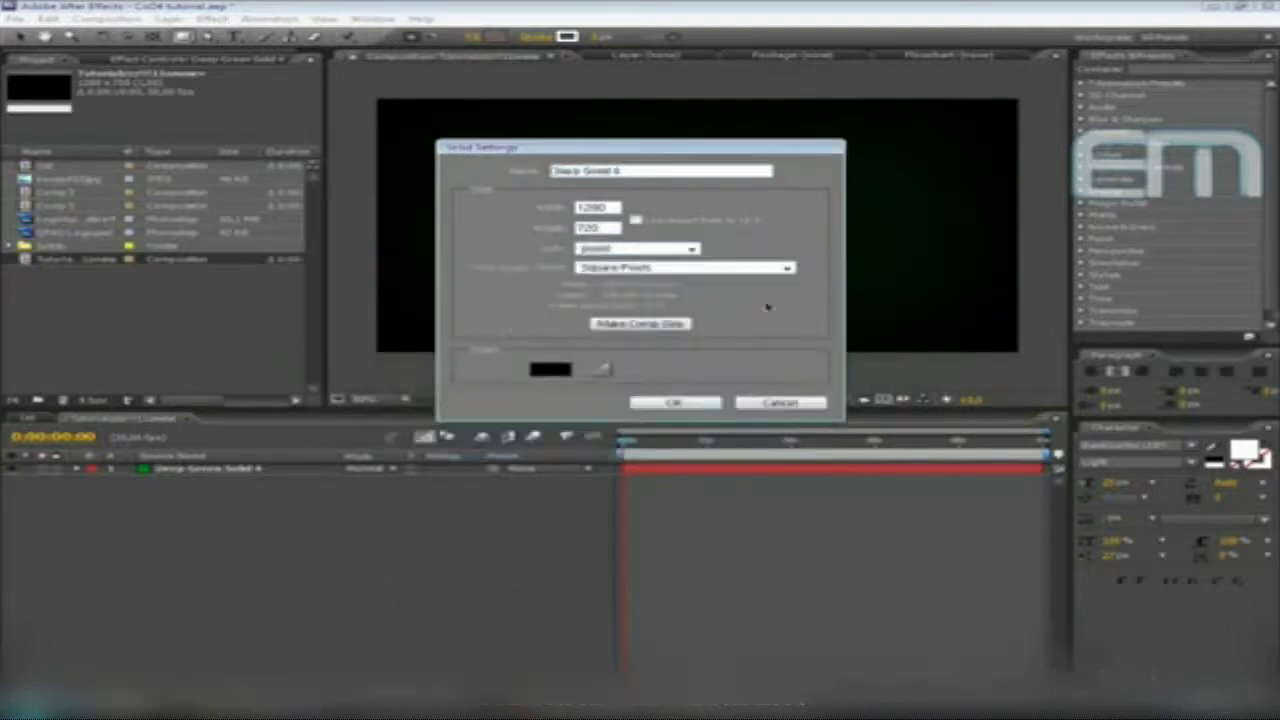
{"action": "left_click", "coordinate": [675, 403]}
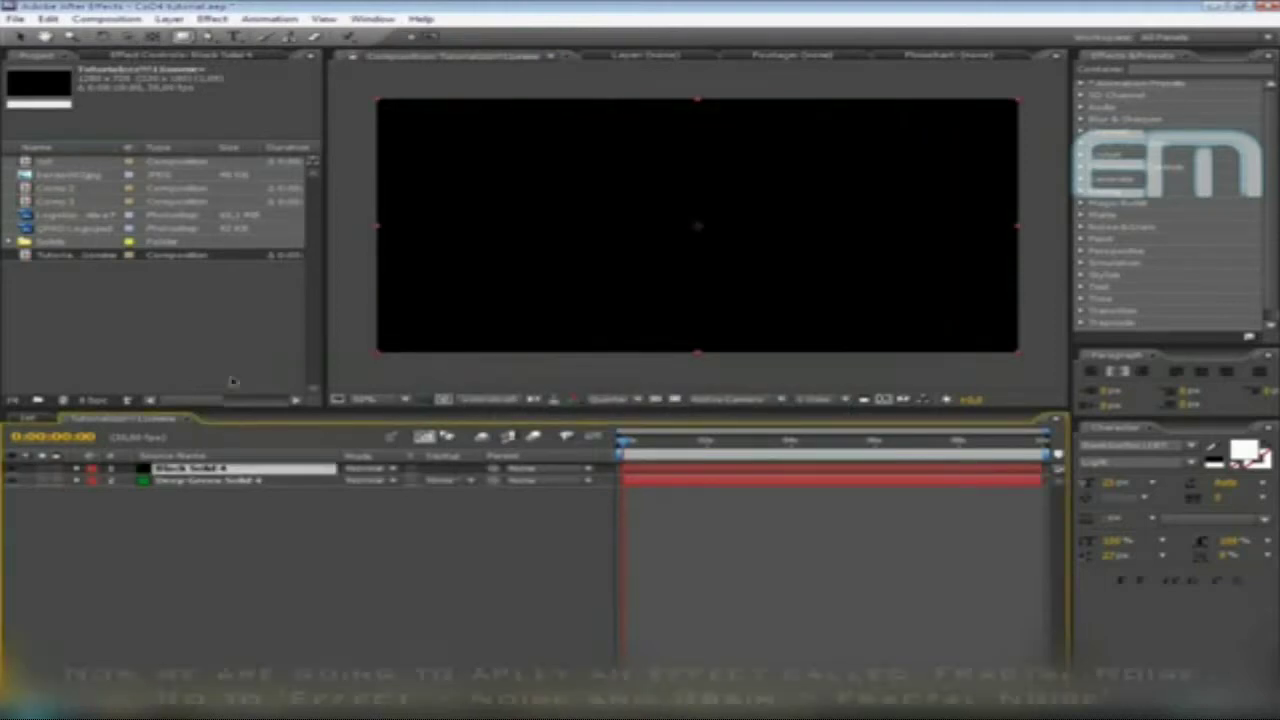
{"action": "left_click", "coordinate": [192, 56]}
Apply Noise & Grain > Fractal Noise to Black Solid 4, raising Contrast and lowering Brightness
{"action": "left_click", "coordinate": [210, 20]}
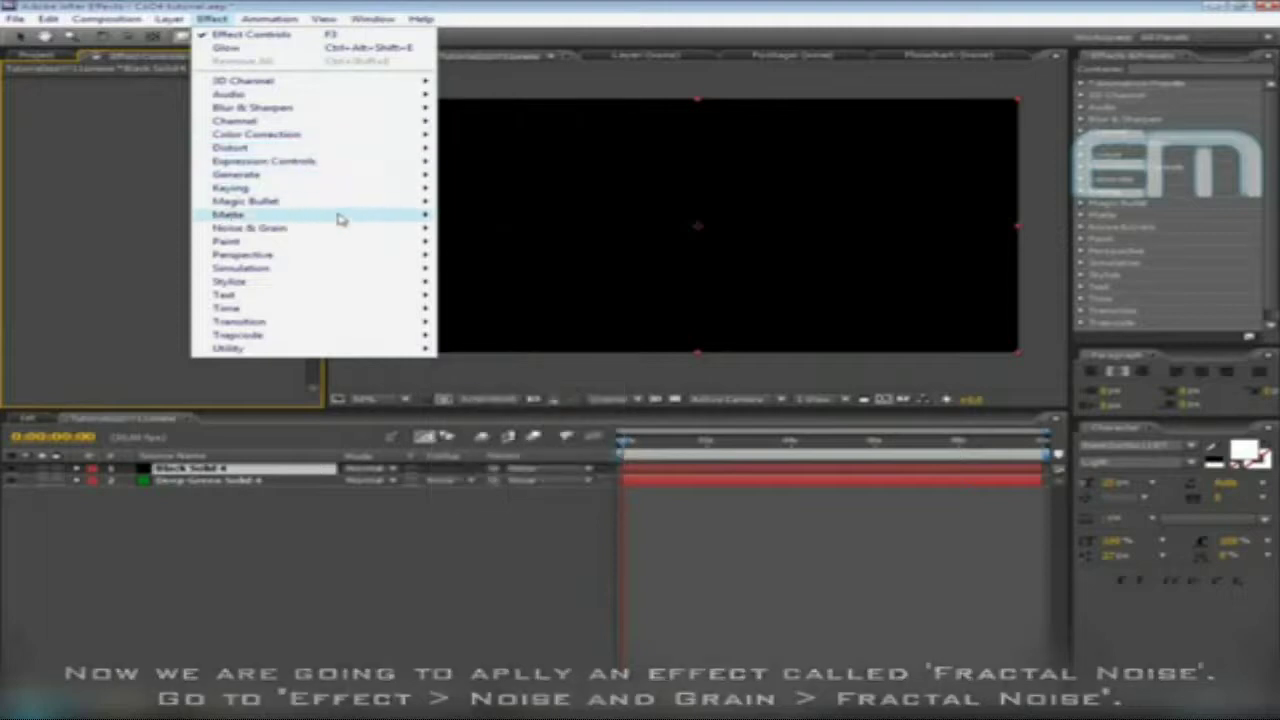
{"action": "mouse_move", "coordinate": [350, 228]}
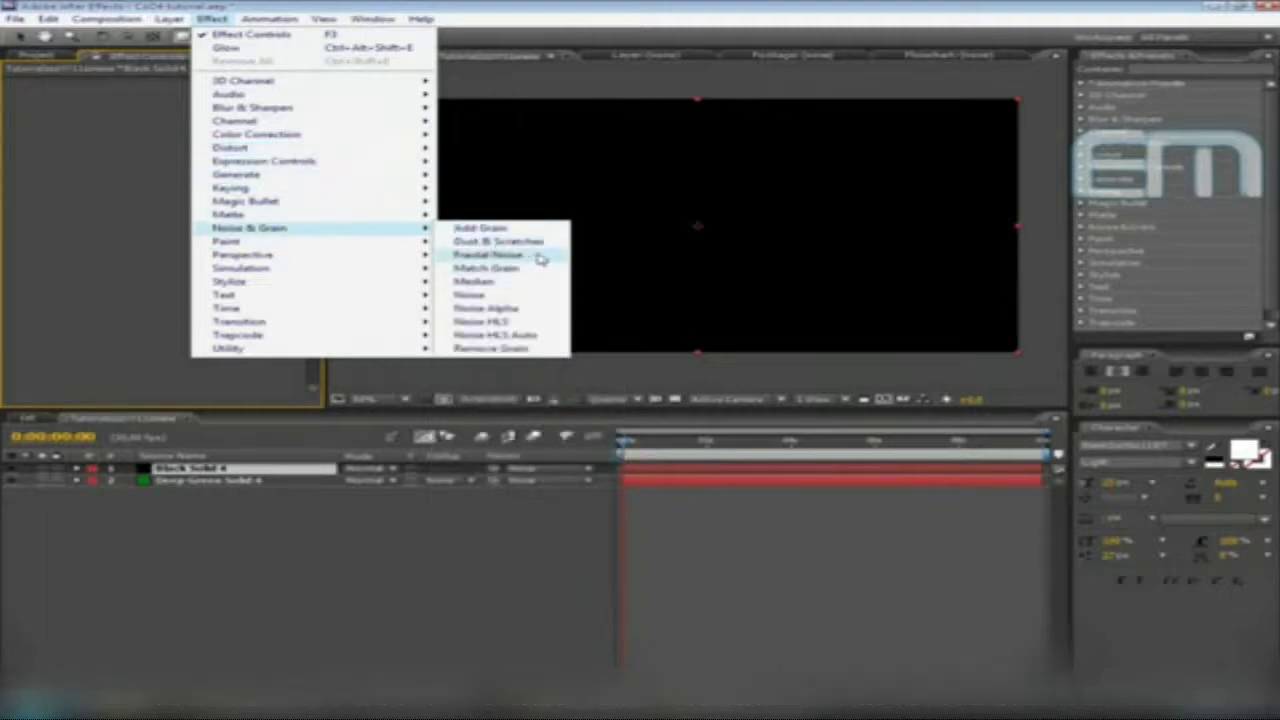
{"action": "left_click", "coordinate": [490, 255]}
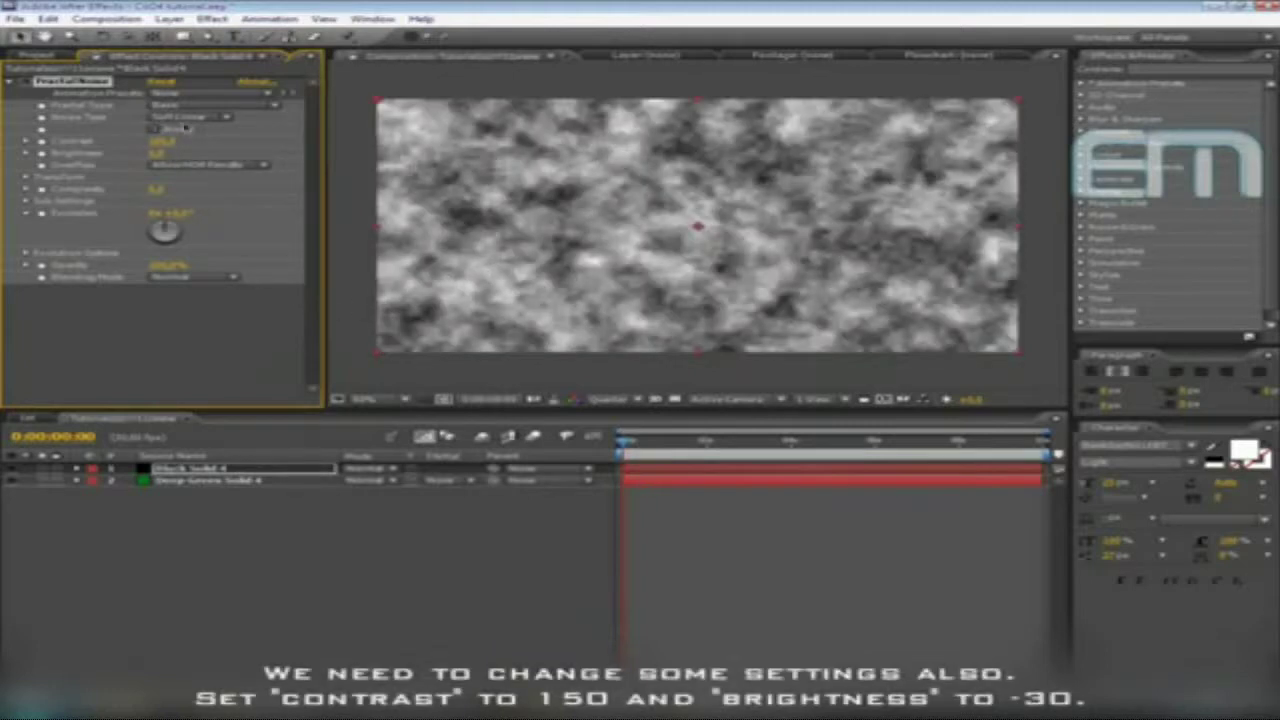
{"action": "left_click_drag", "start_coordinate": [162, 141], "coordinate": [237, 141]}
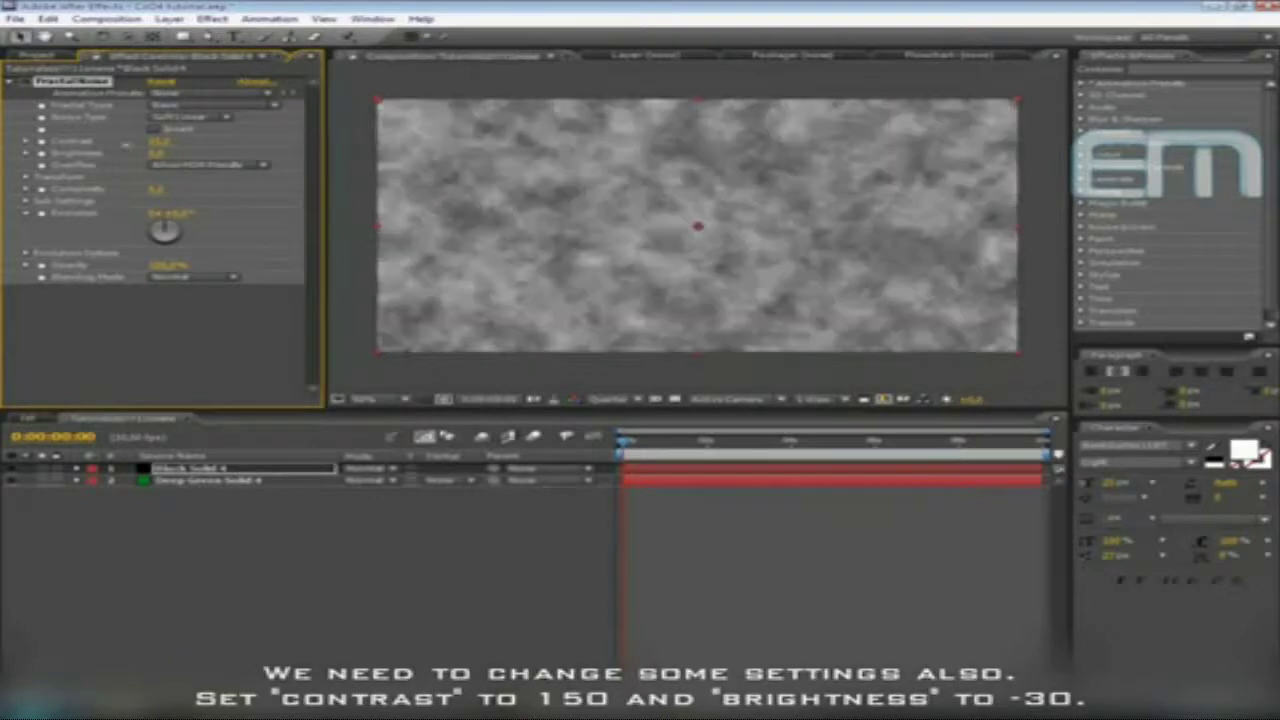
{"action": "left_click", "coordinate": [160, 141]}
{"action": "type", "text": "200"}
{"action": "key", "text": "Return"}
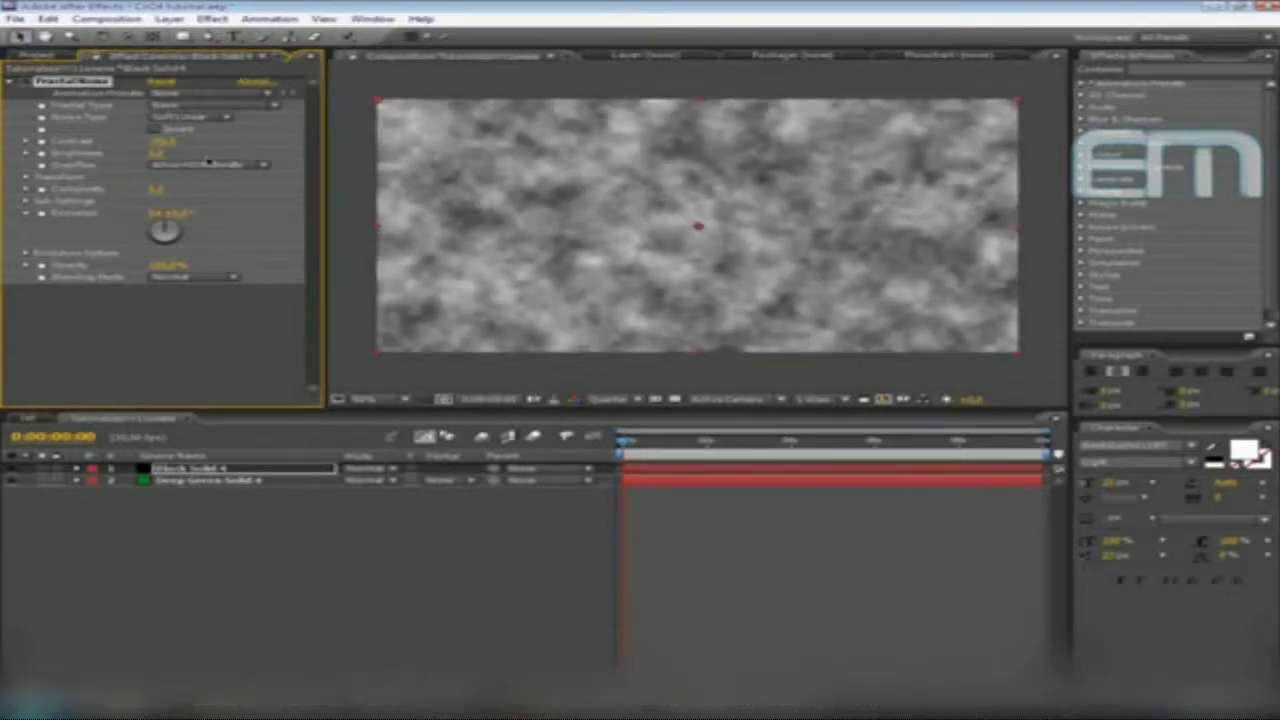
{"action": "left_click_drag", "start_coordinate": [158, 153], "coordinate": [158, 158]}
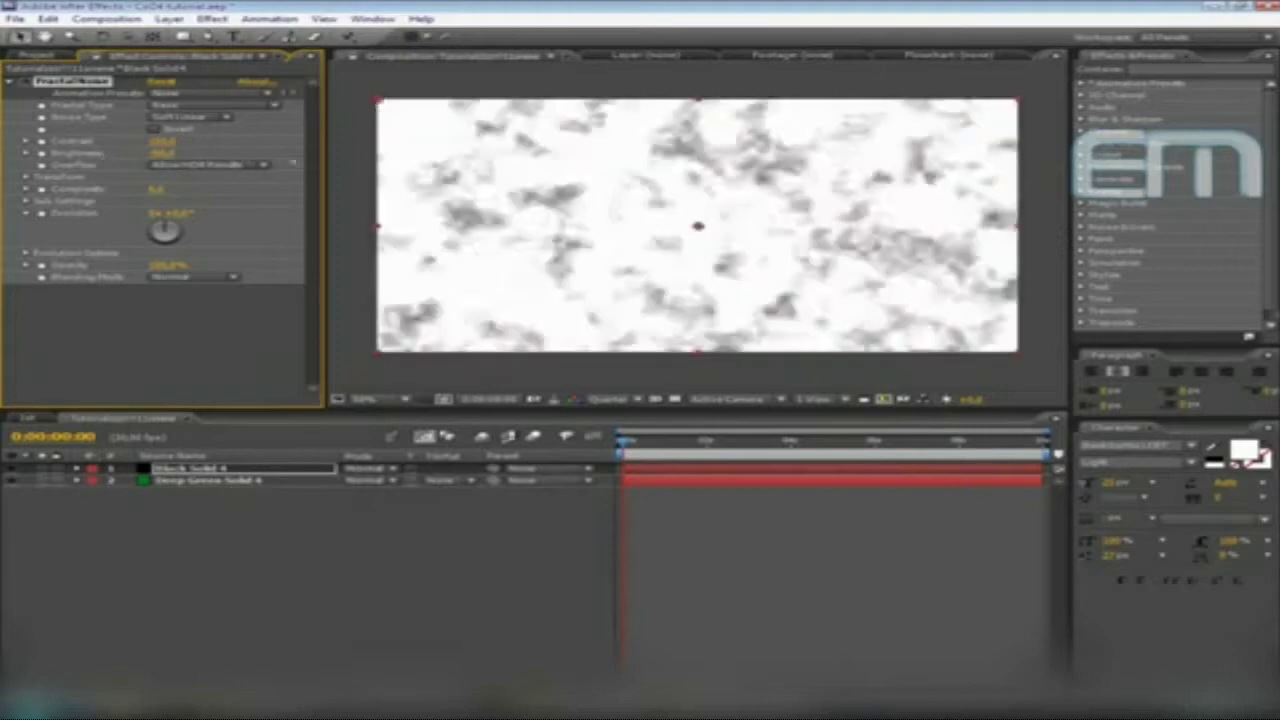
{"action": "left_click", "coordinate": [160, 153]}
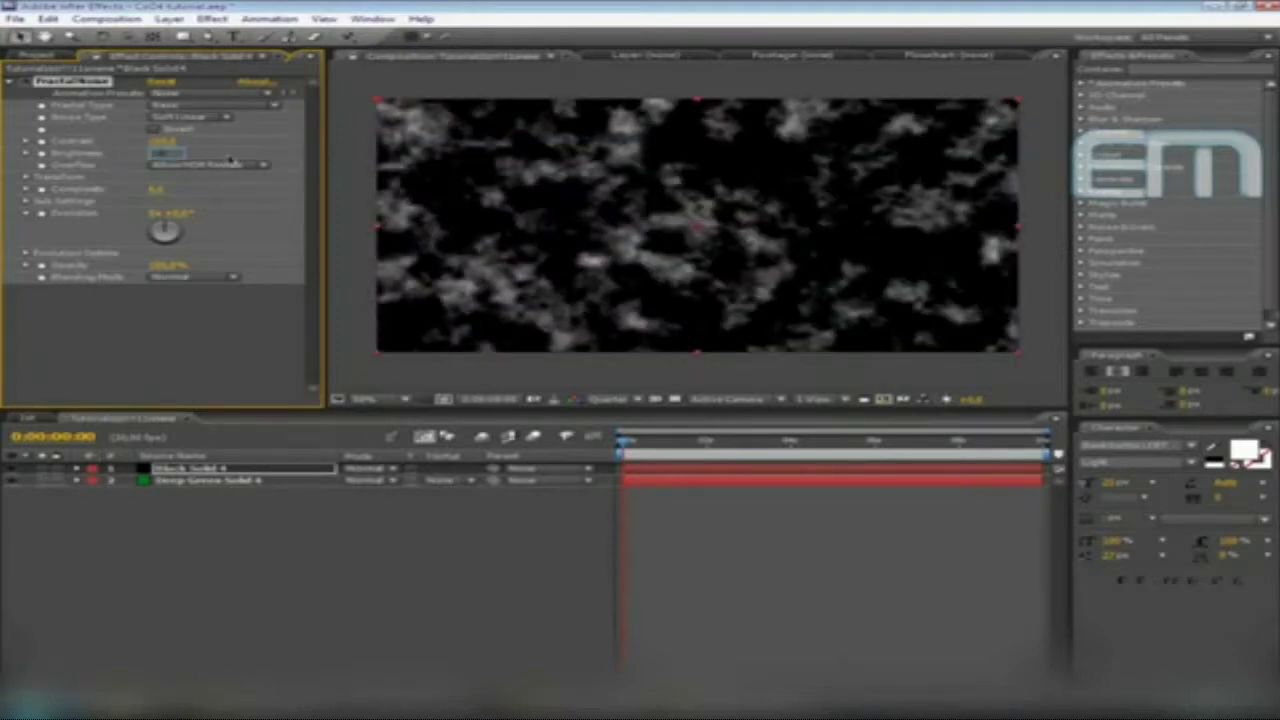
{"action": "type", "text": "-20"}
{"action": "key", "text": "Return"}
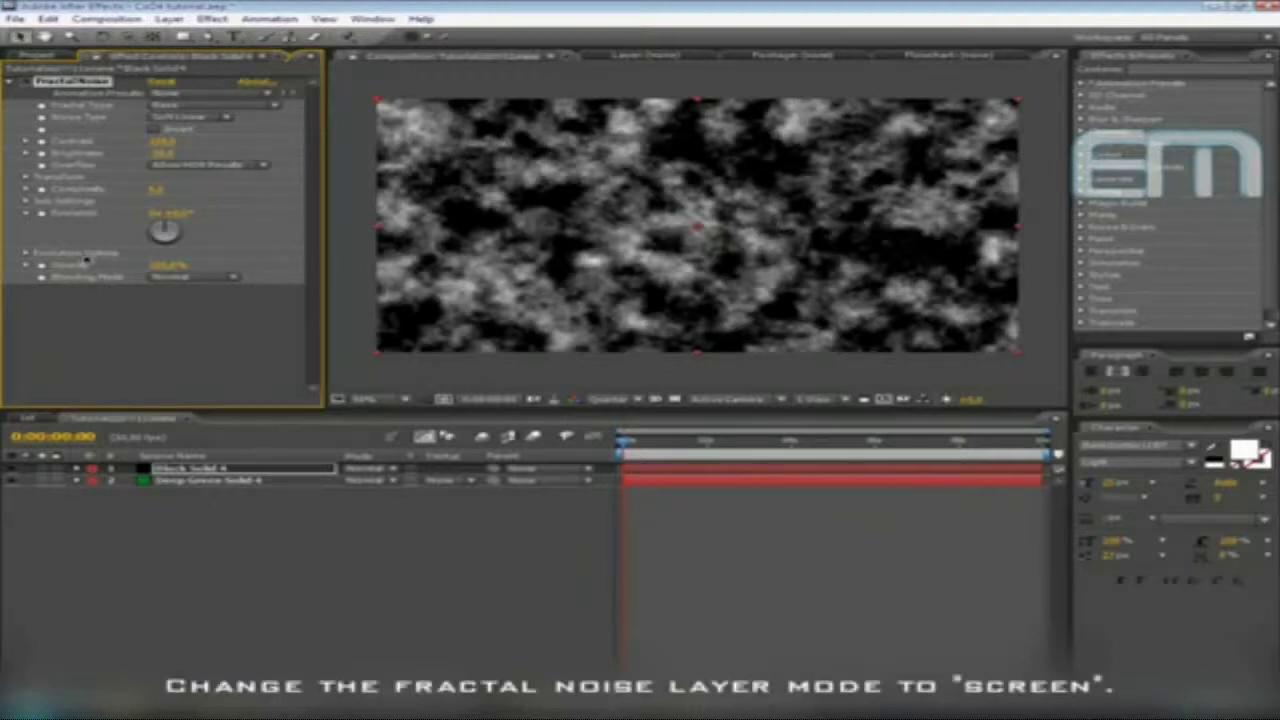
Set Black Solid 4 to Screen blend mode with near-zero opacity
{"action": "left_click", "coordinate": [362, 470]}
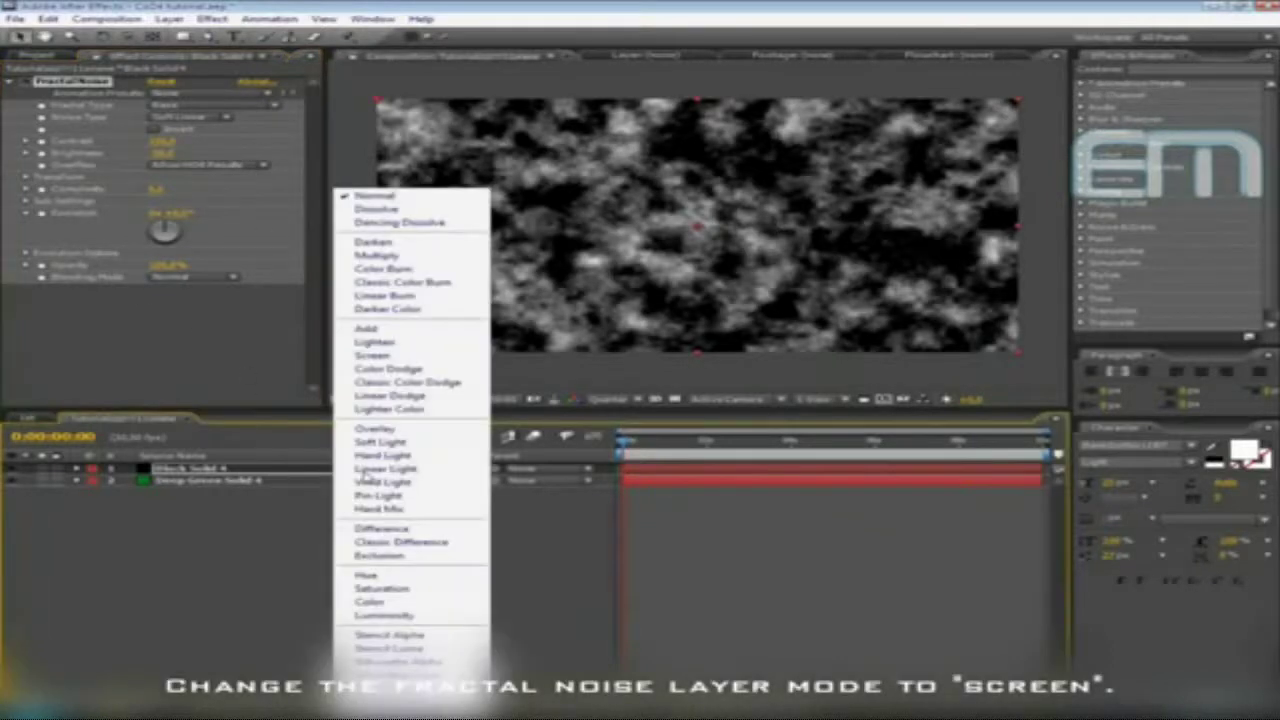
{"action": "left_click", "coordinate": [393, 358]}
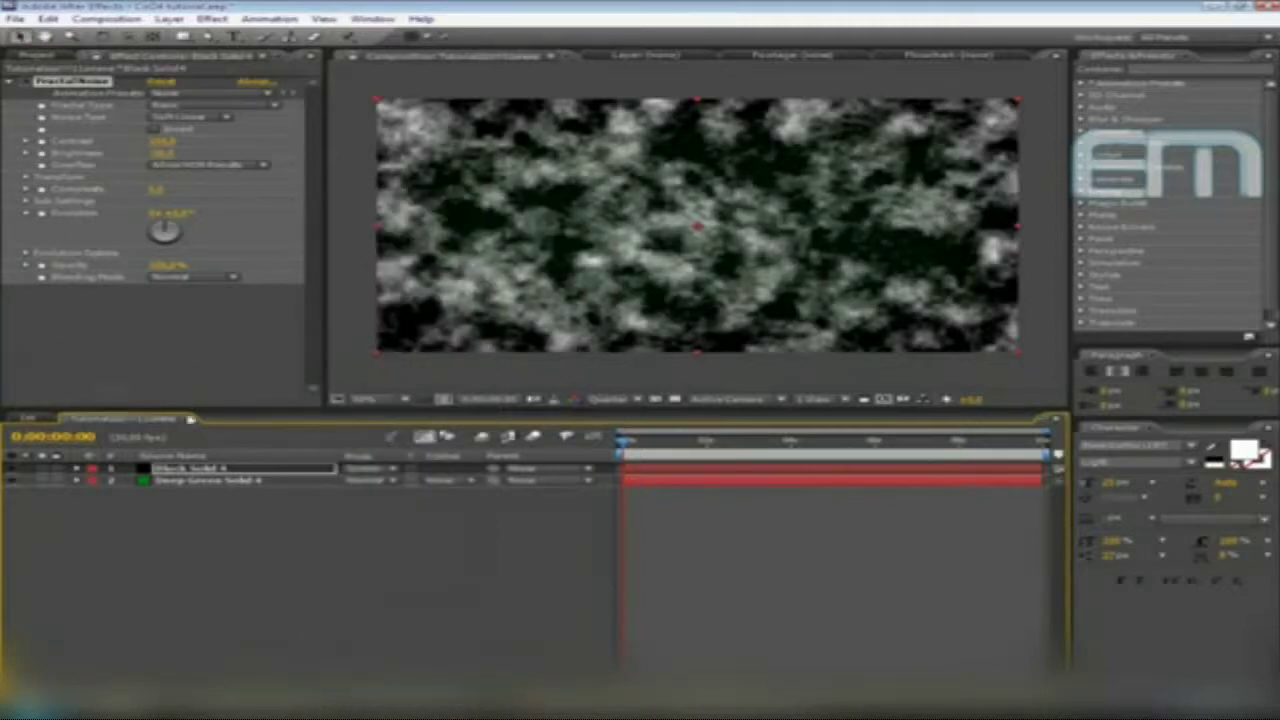
{"action": "left_click", "coordinate": [205, 469]}
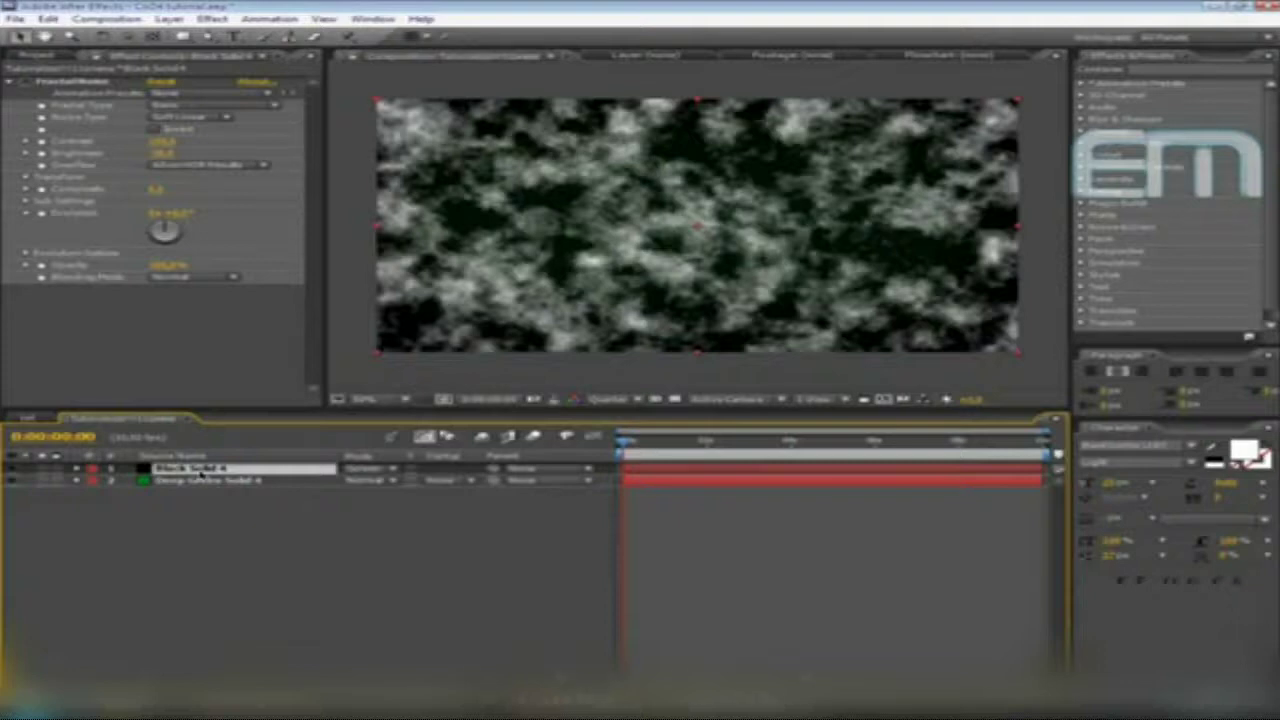
{"action": "key", "text": "t"}
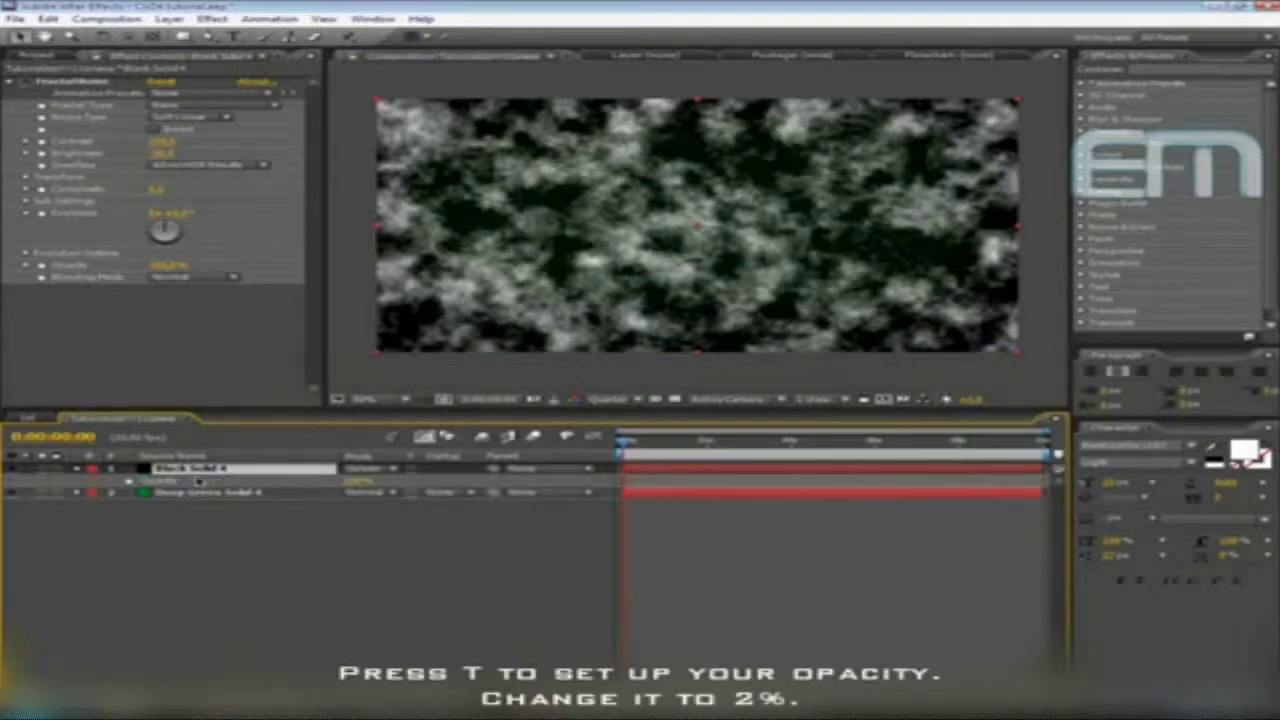
{"action": "left_click", "coordinate": [355, 482]}
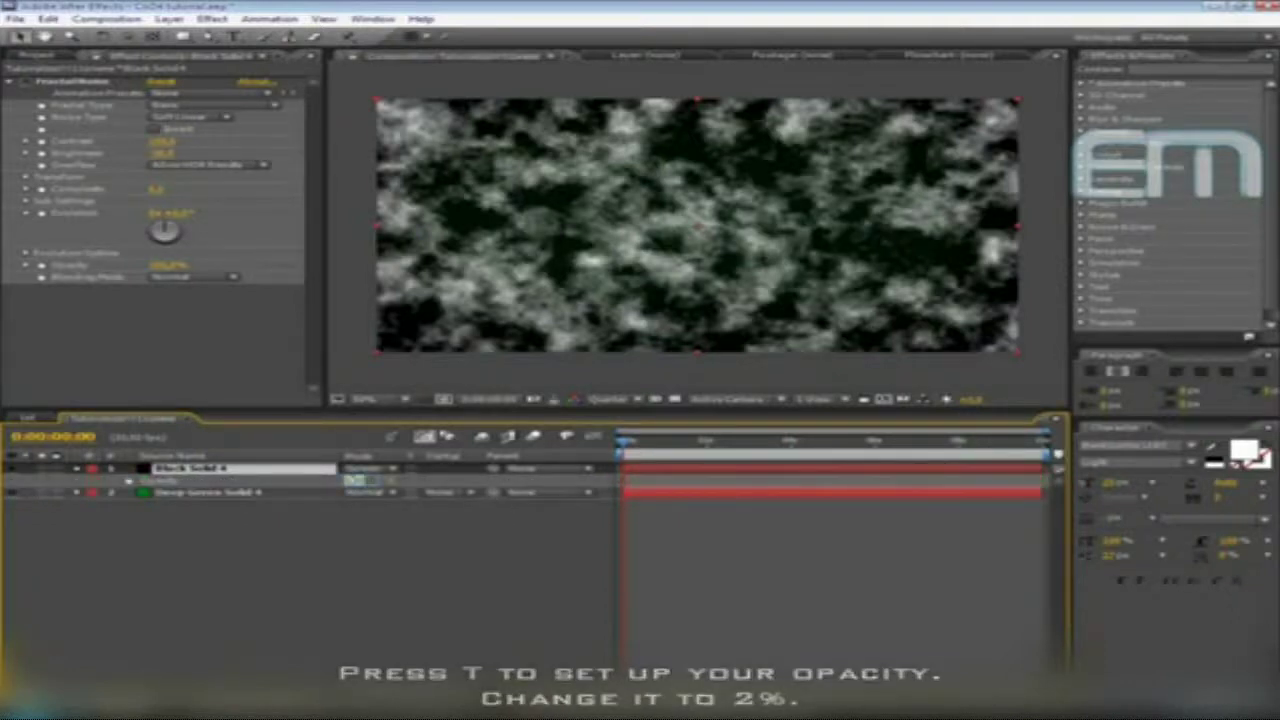
{"action": "type", "text": "0"}
{"action": "key", "text": "Return"}
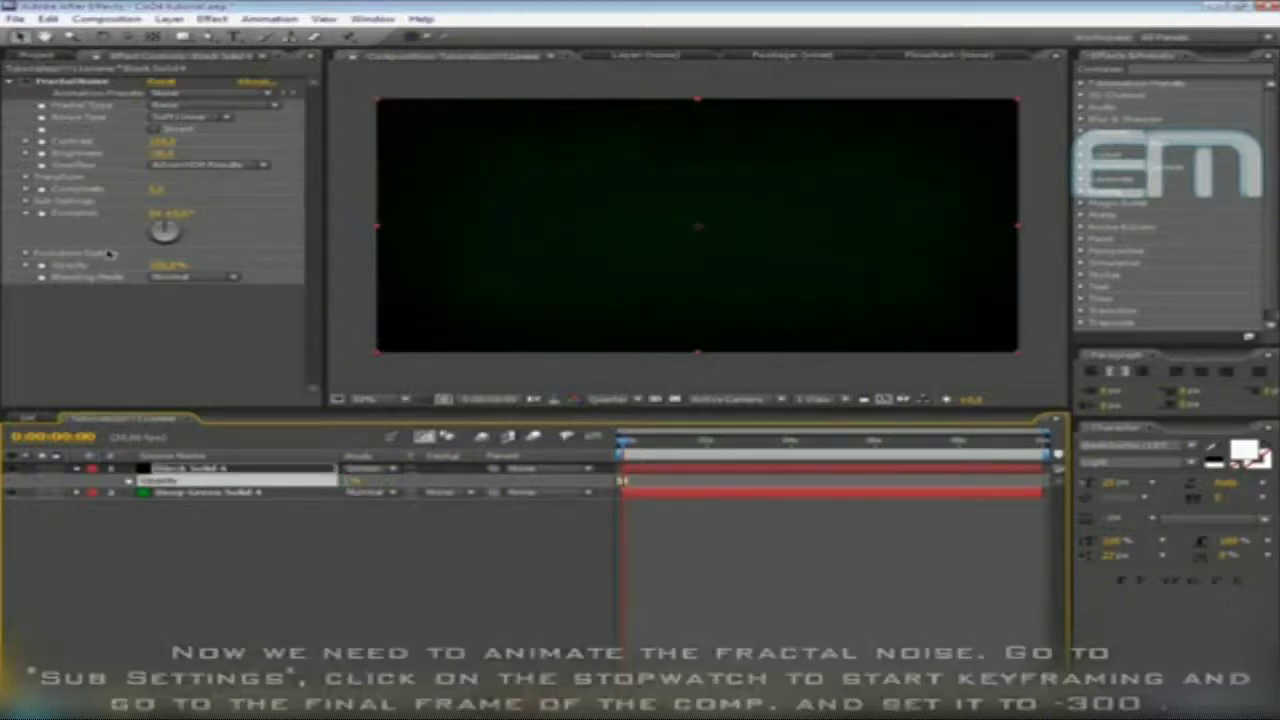
Keyframe Fractal Noise Sub Offset at the first frame and -300 at the last frame
{"action": "left_click", "coordinate": [28, 204]}
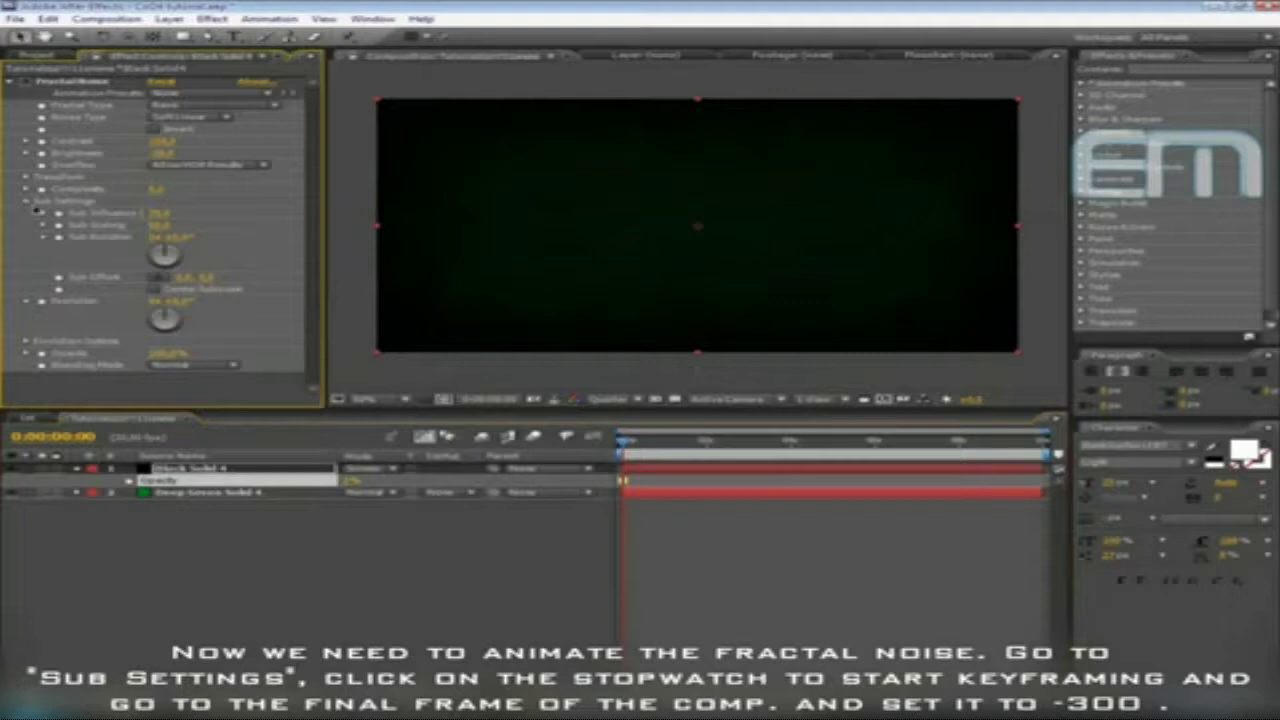
{"action": "left_click", "coordinate": [59, 277]}
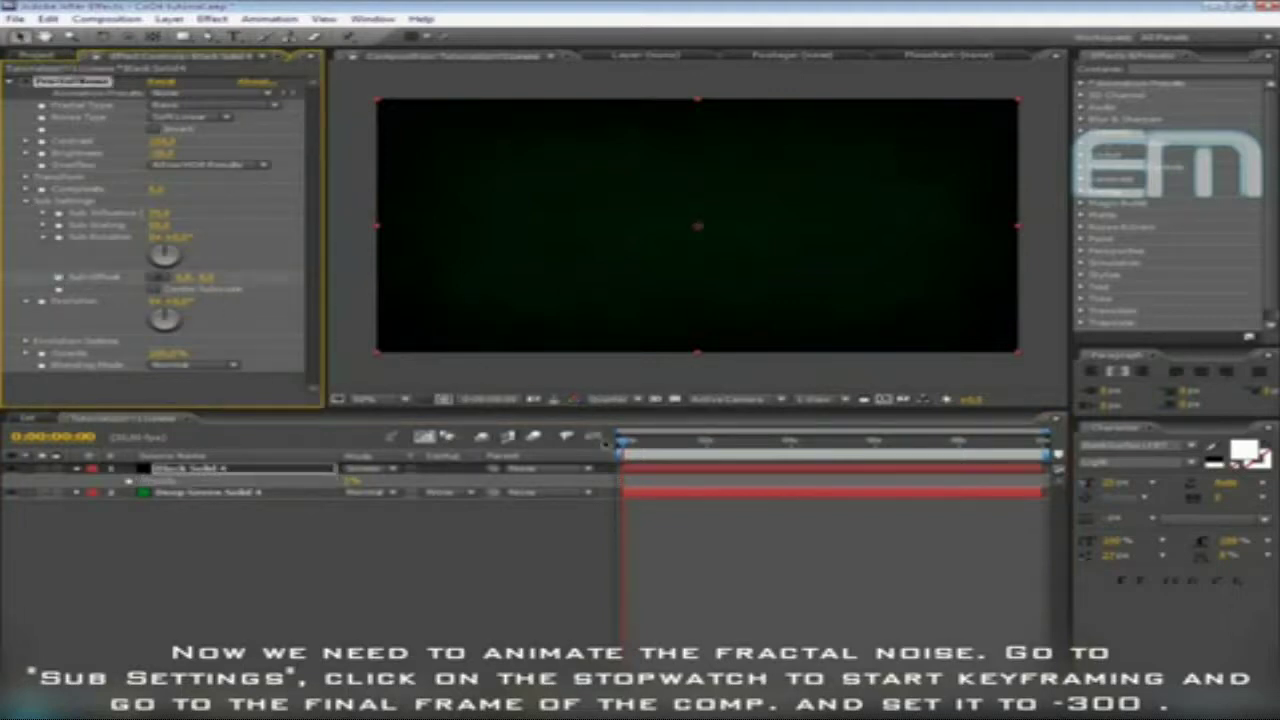
{"action": "left_click_drag", "start_coordinate": [626, 445], "coordinate": [1045, 441]}
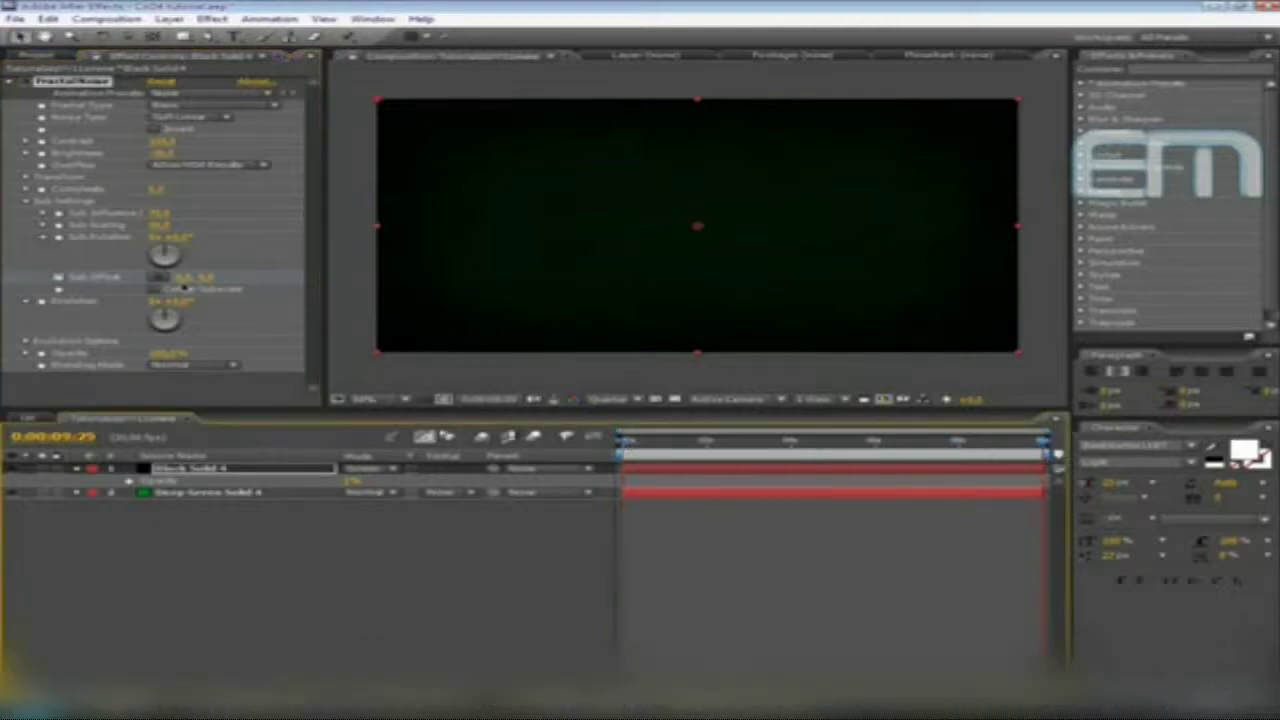
{"action": "left_click_drag", "start_coordinate": [183, 285], "coordinate": [220, 284]}
{"action": "left_click", "coordinate": [193, 277]}
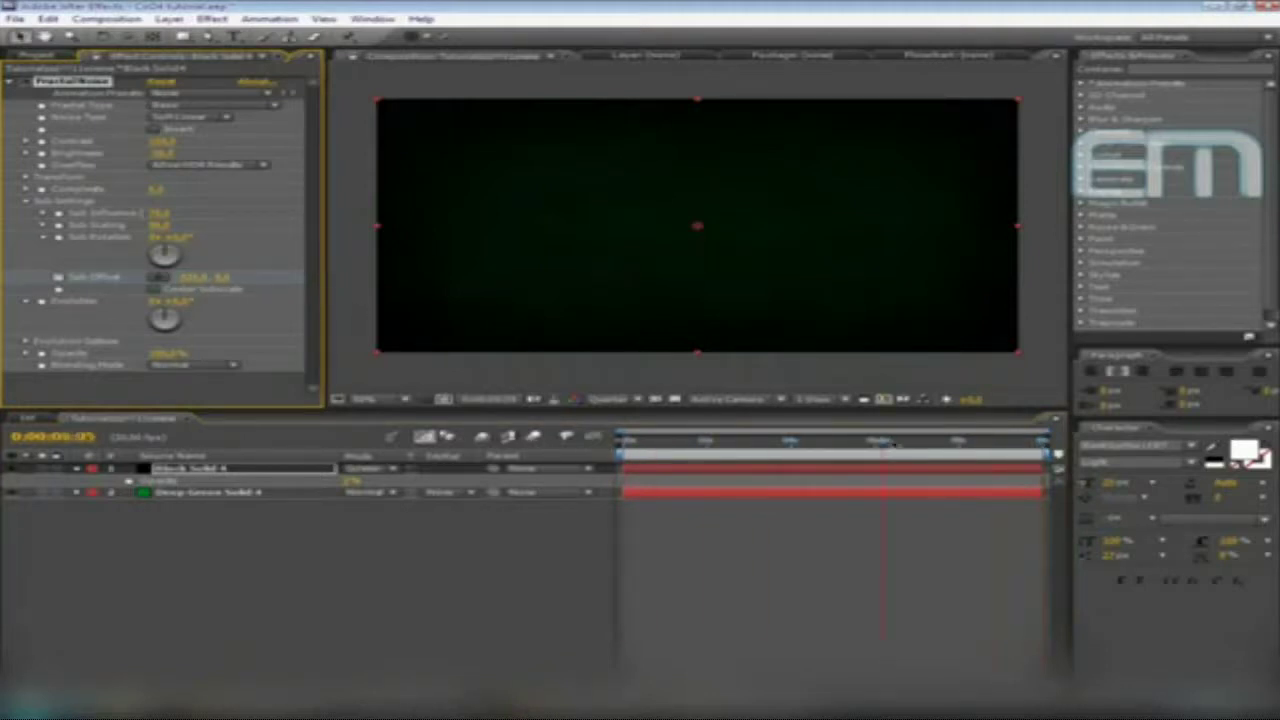
{"action": "left_click", "coordinate": [503, 551]}
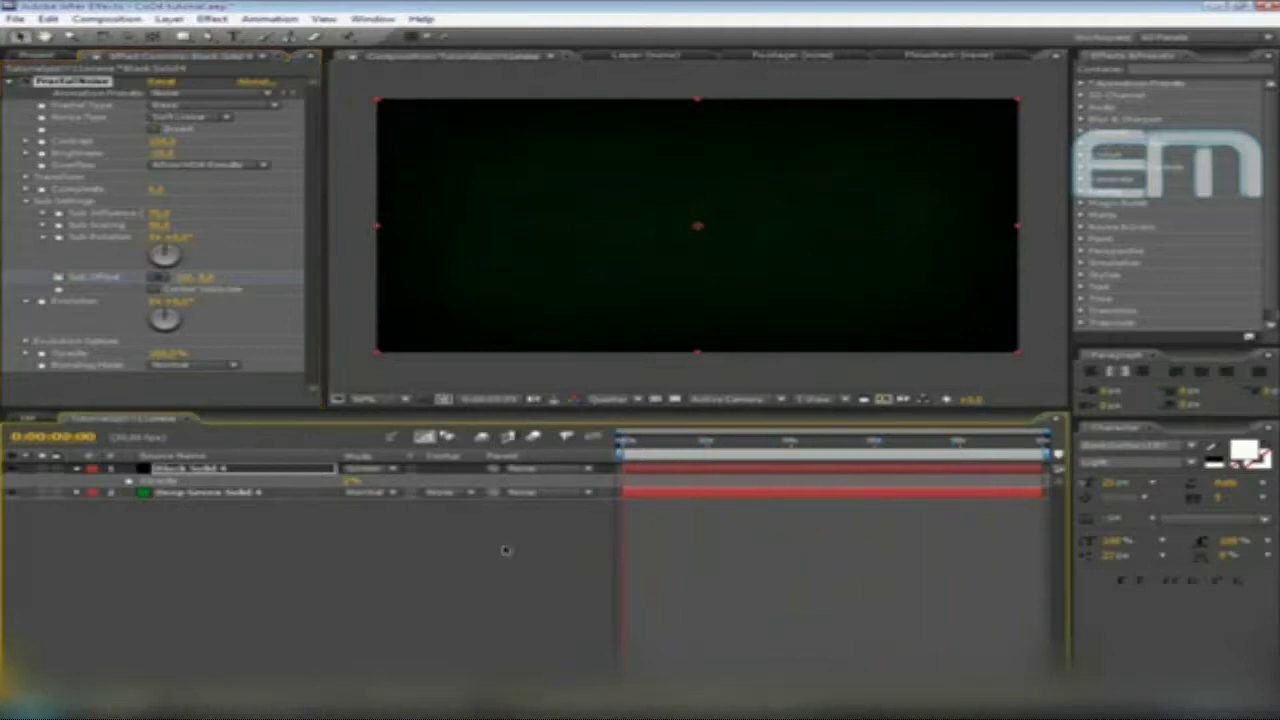
{"action": "left_click", "coordinate": [76, 469]}
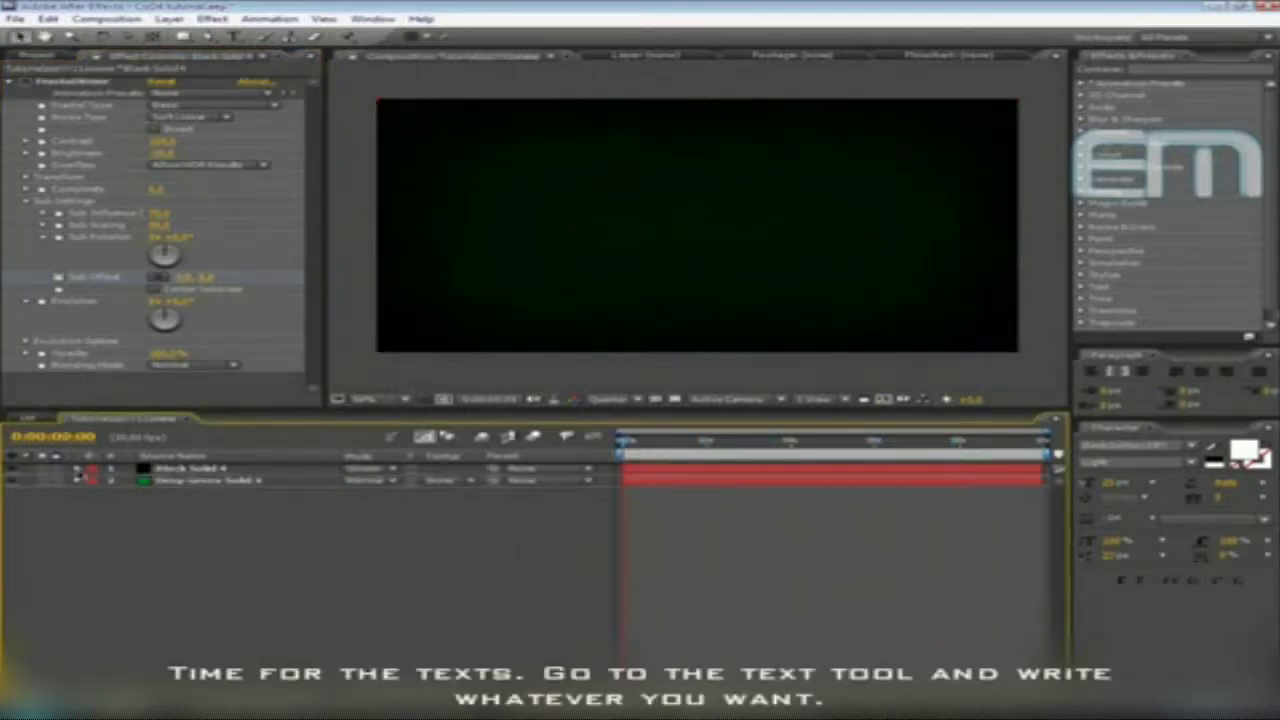
Set the type tool's font size and eyedrop the Deep Green Solid colour as fill
{"action": "left_click", "coordinate": [232, 38]}
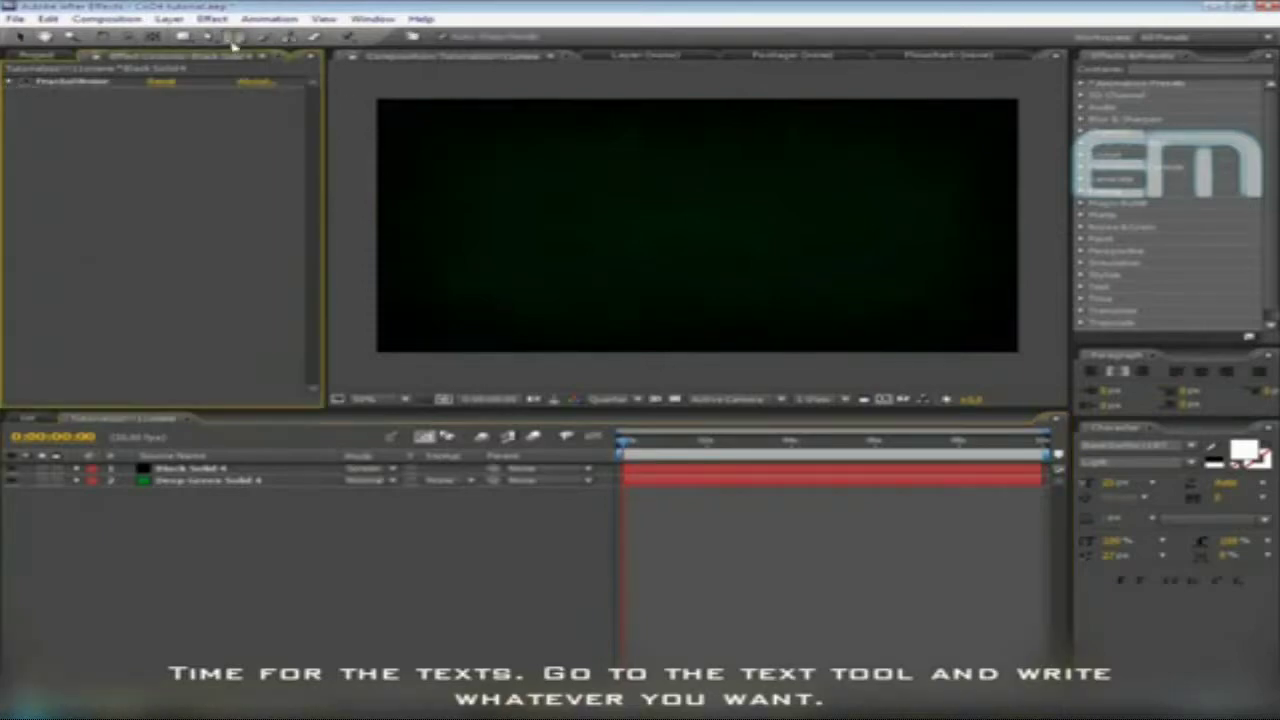
{"action": "left_click", "coordinate": [1120, 482]}
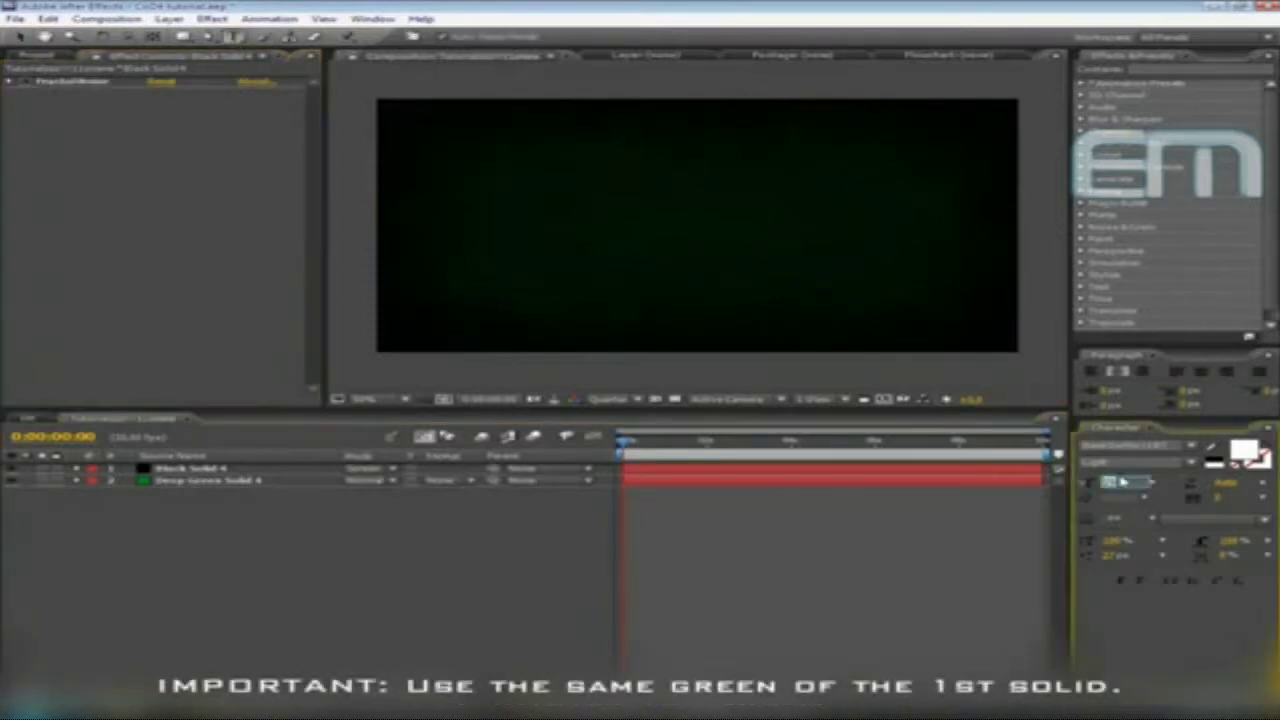
{"action": "left_click", "coordinate": [1122, 480]}
{"action": "key", "text": "Return"}
{"action": "left_click", "coordinate": [1246, 452]}
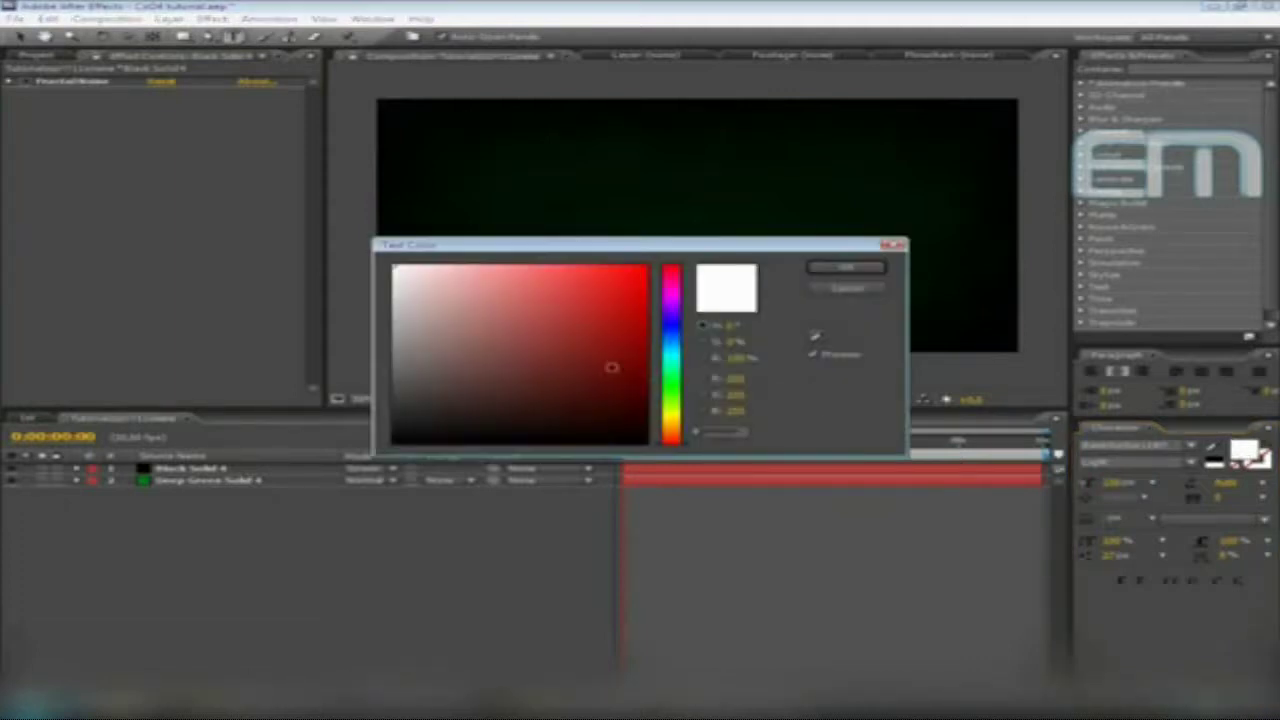
{"action": "left_click", "coordinate": [815, 336]}
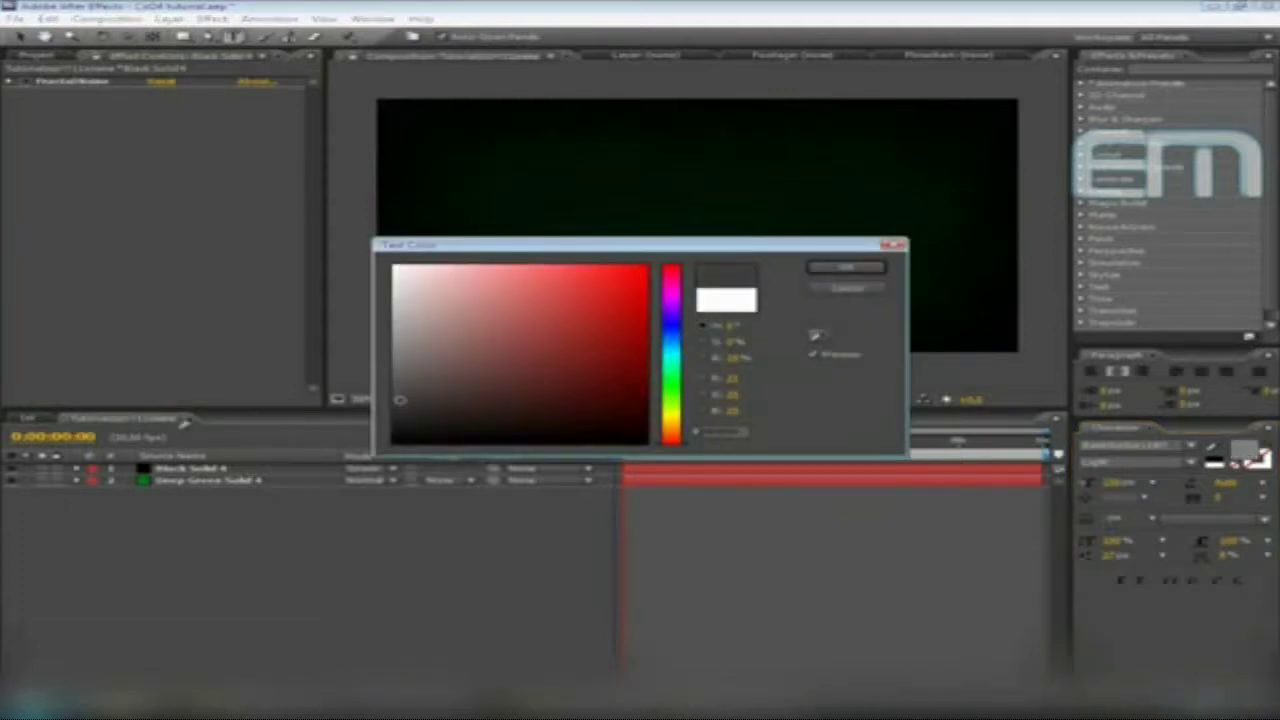
{"action": "left_click", "coordinate": [146, 480]}
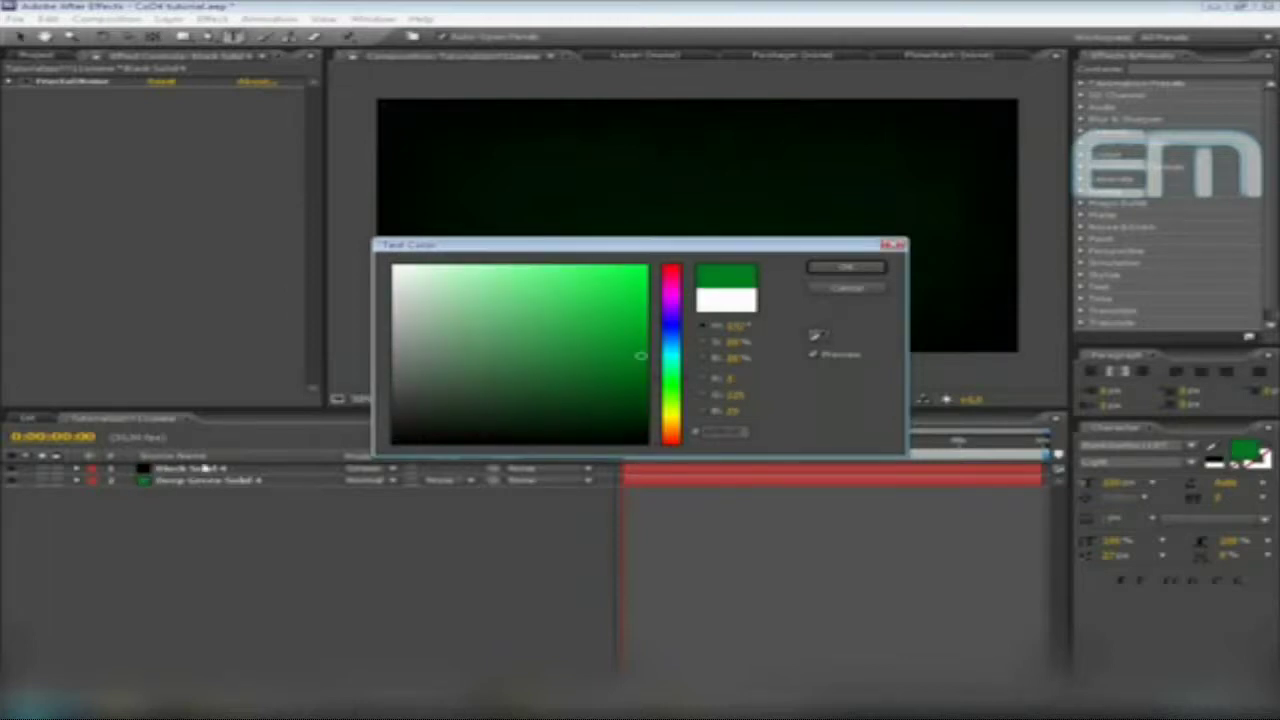
{"action": "left_click", "coordinate": [873, 265]}
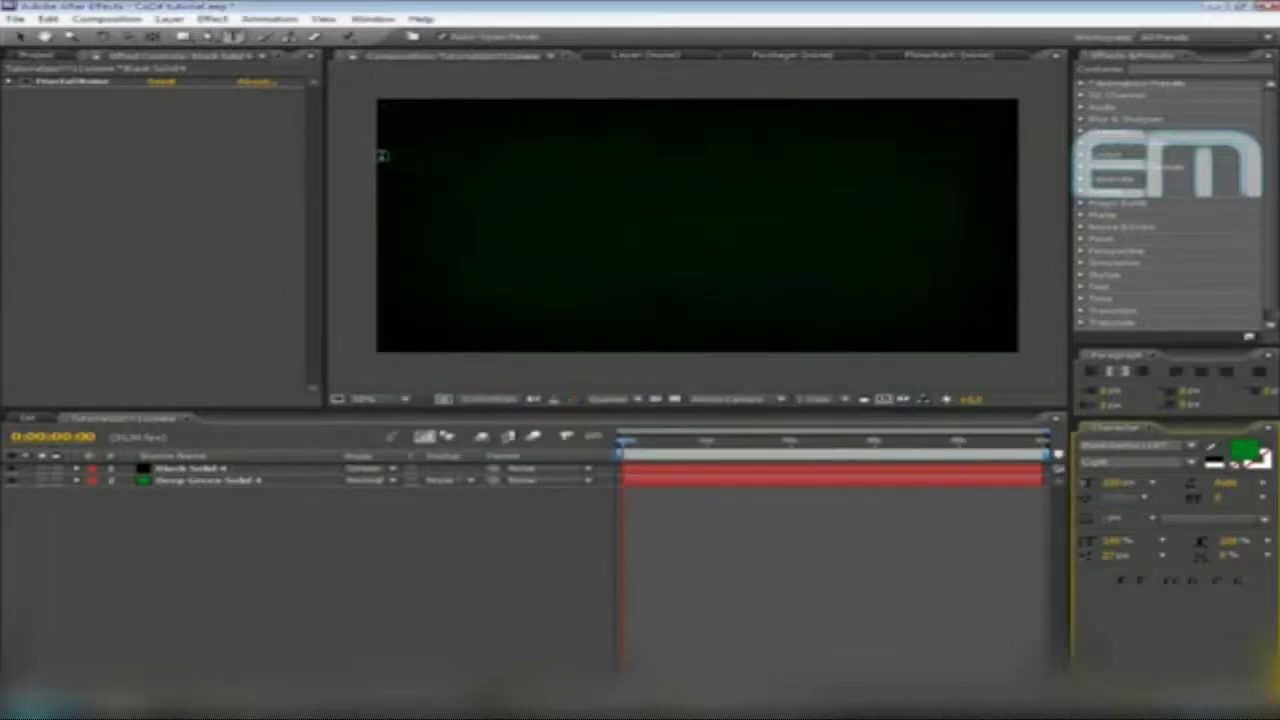
Draw a text box across the top of the frame and type 'YOUR NAME HERE'
{"action": "left_click_drag", "start_coordinate": [376, 141], "coordinate": [1015, 328]}
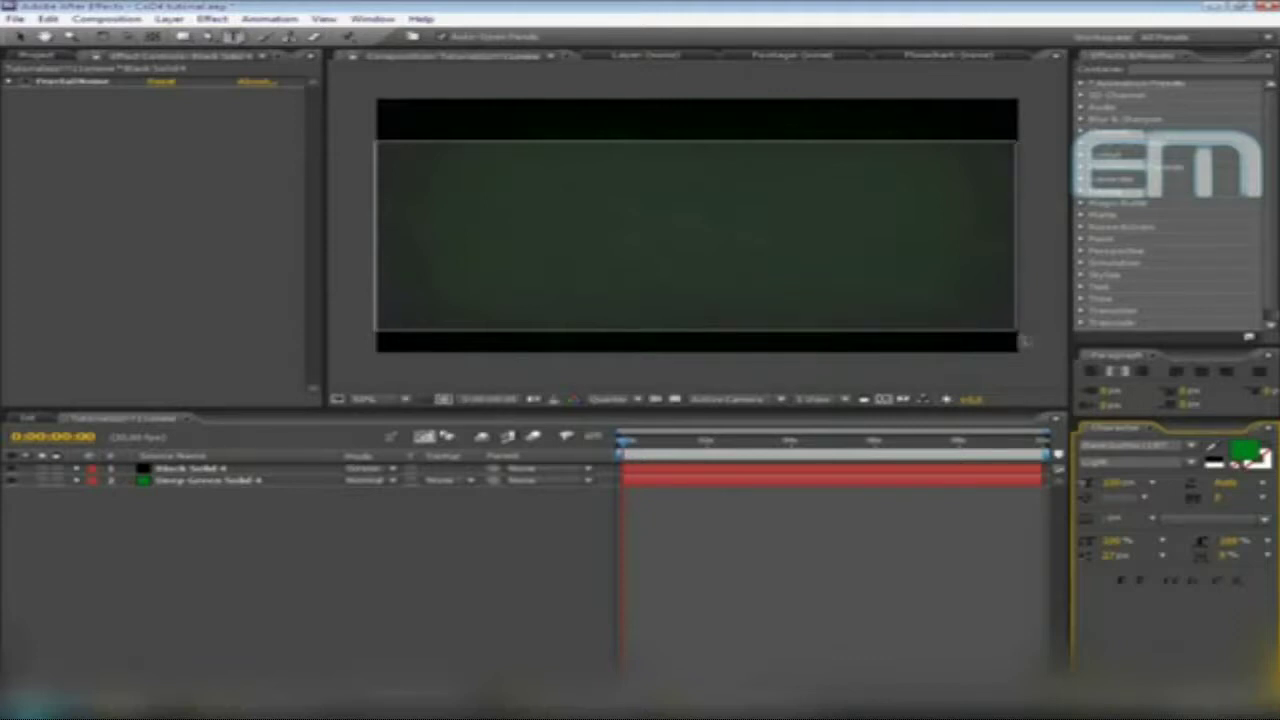
{"action": "type", "text": "Text"}
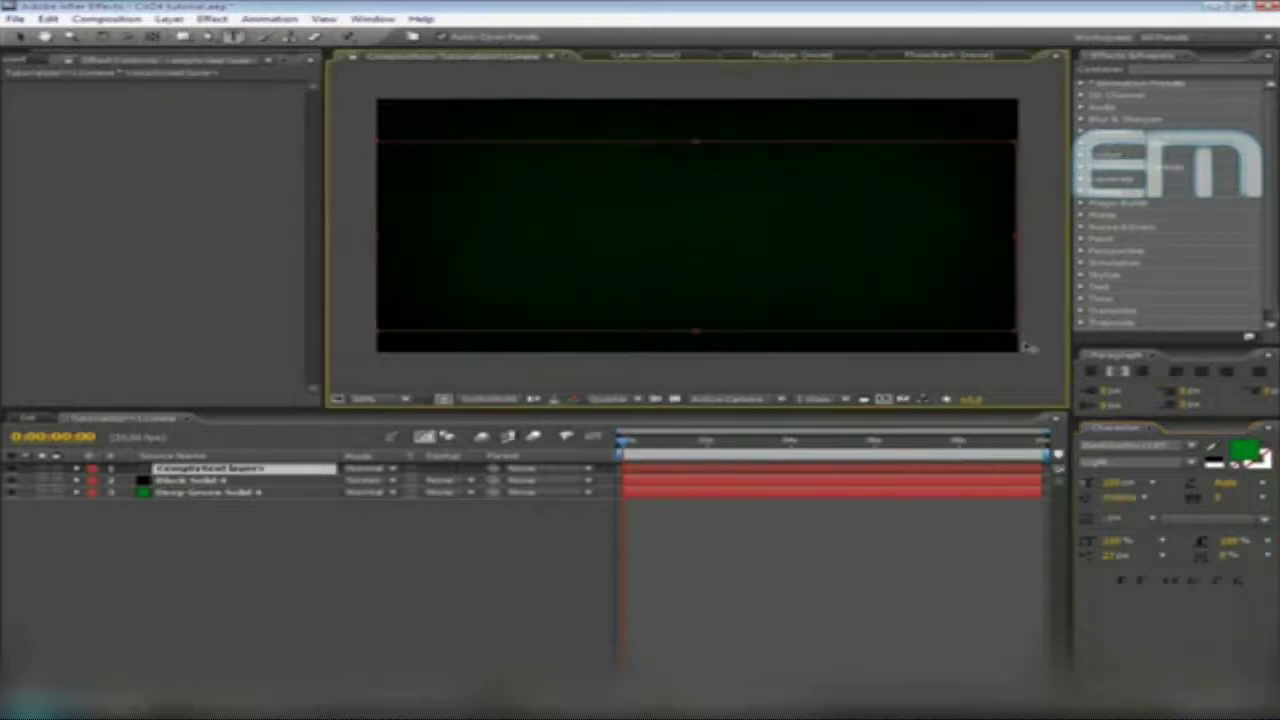
{"action": "type", "text": "YOUR NAME HERE"}
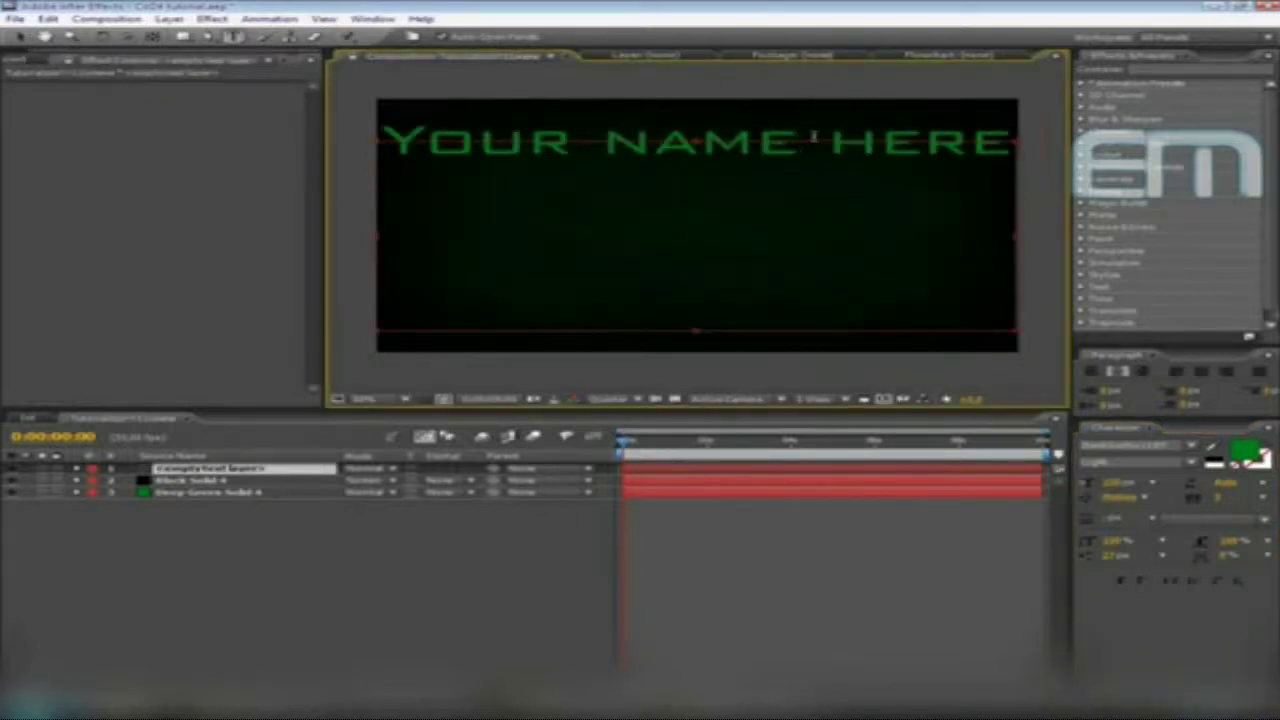
{"action": "left_click", "coordinate": [18, 36]}
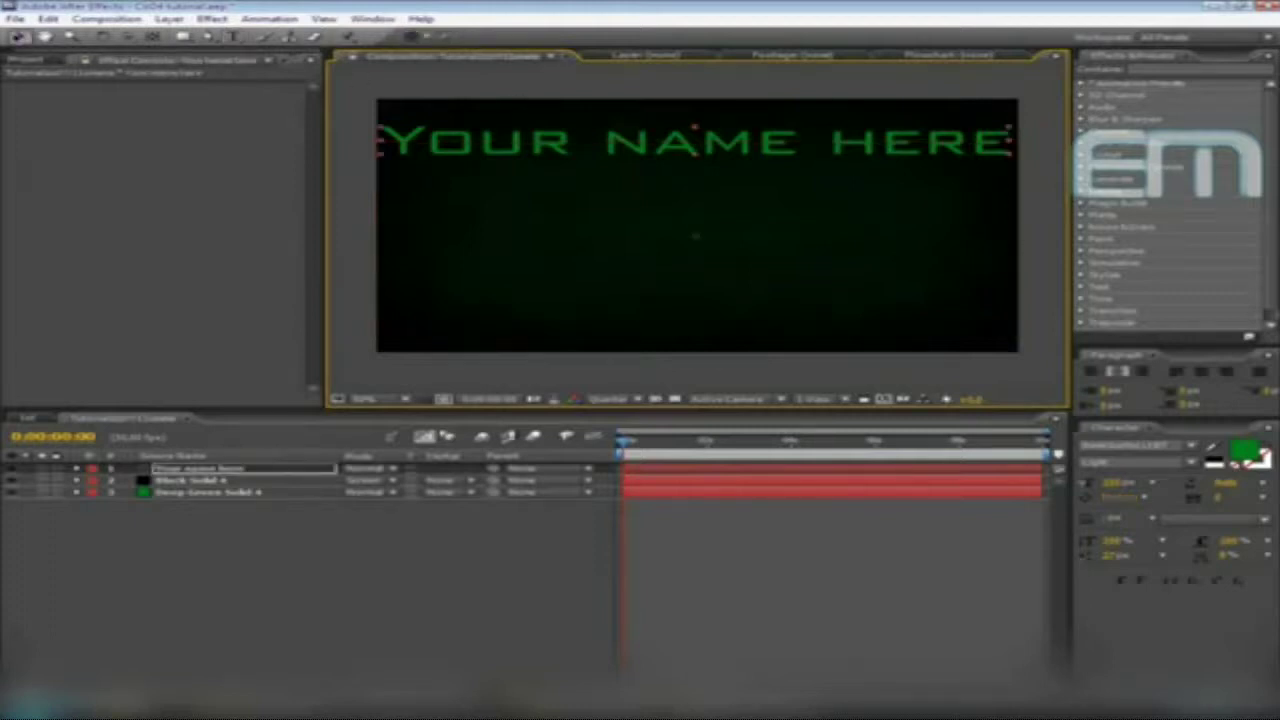
{"action": "left_click", "coordinate": [273, 472]}
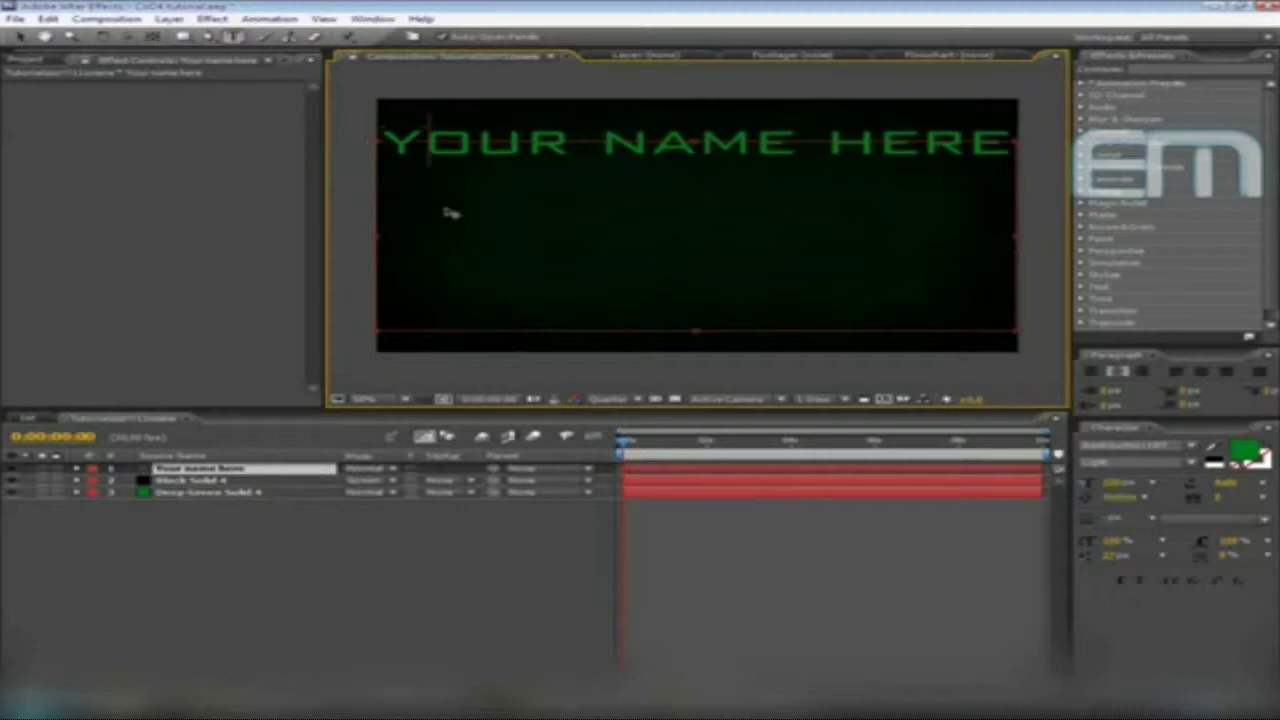
{"action": "left_click", "coordinate": [272, 481]}
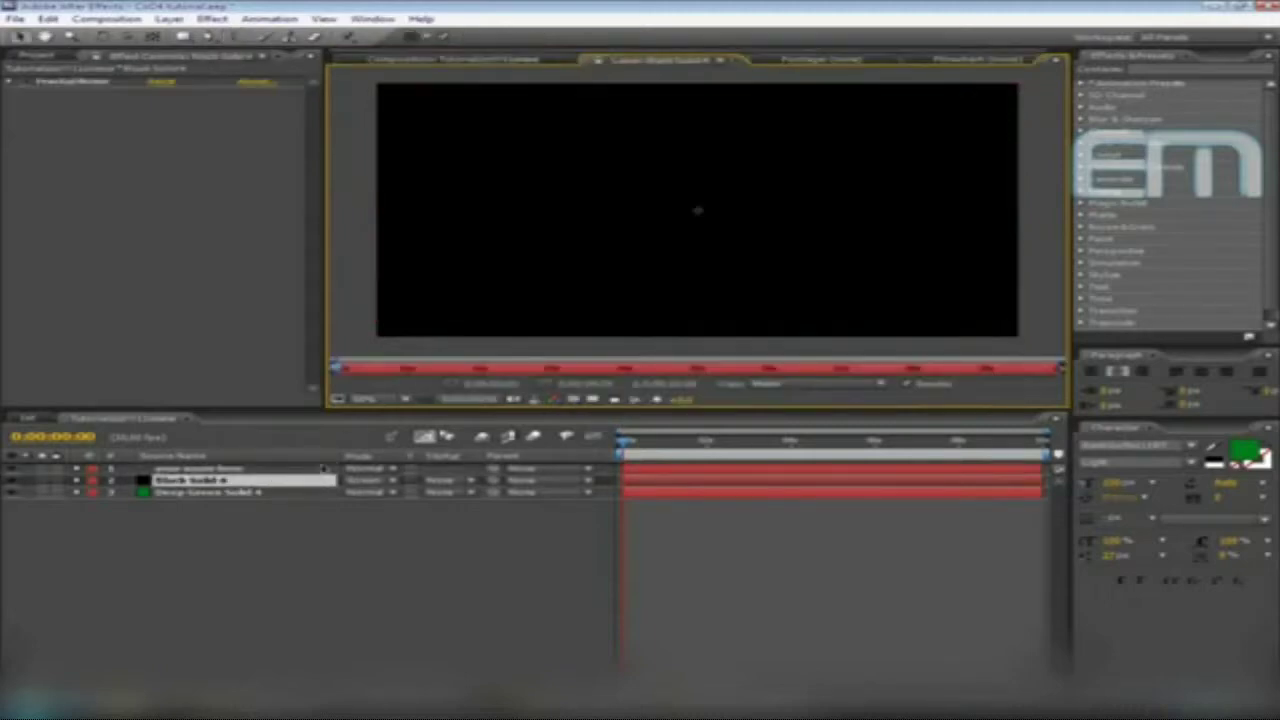
Adjust the title's font size and nudge it down toward the frame centre
{"action": "left_click", "coordinate": [270, 471]}
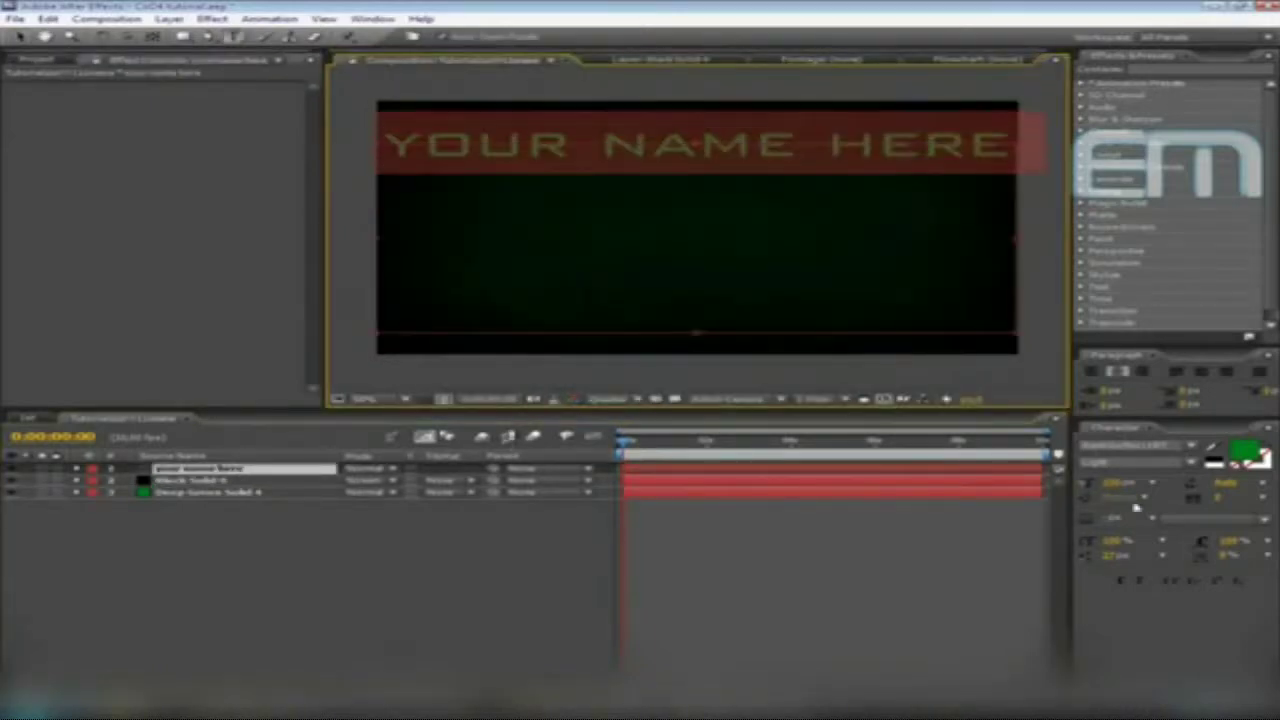
{"action": "left_click_drag", "start_coordinate": [1116, 484], "coordinate": [1113, 488]}
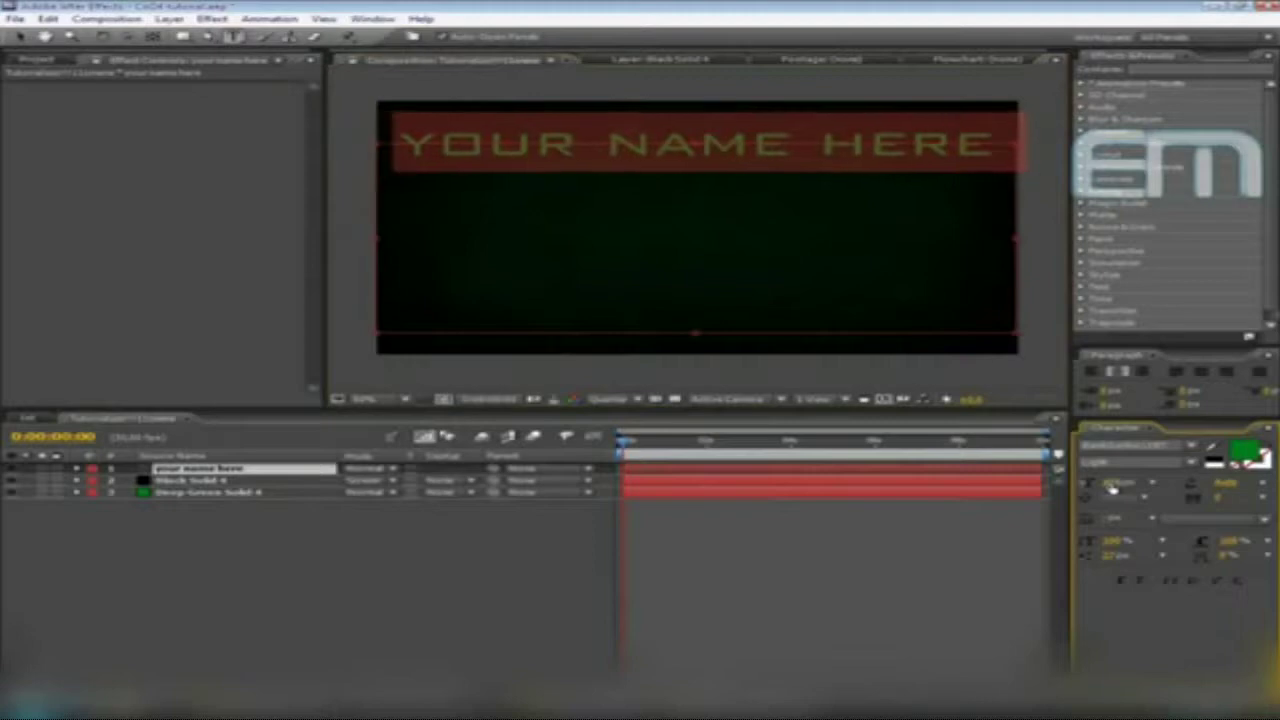
{"action": "left_click", "coordinate": [21, 37]}
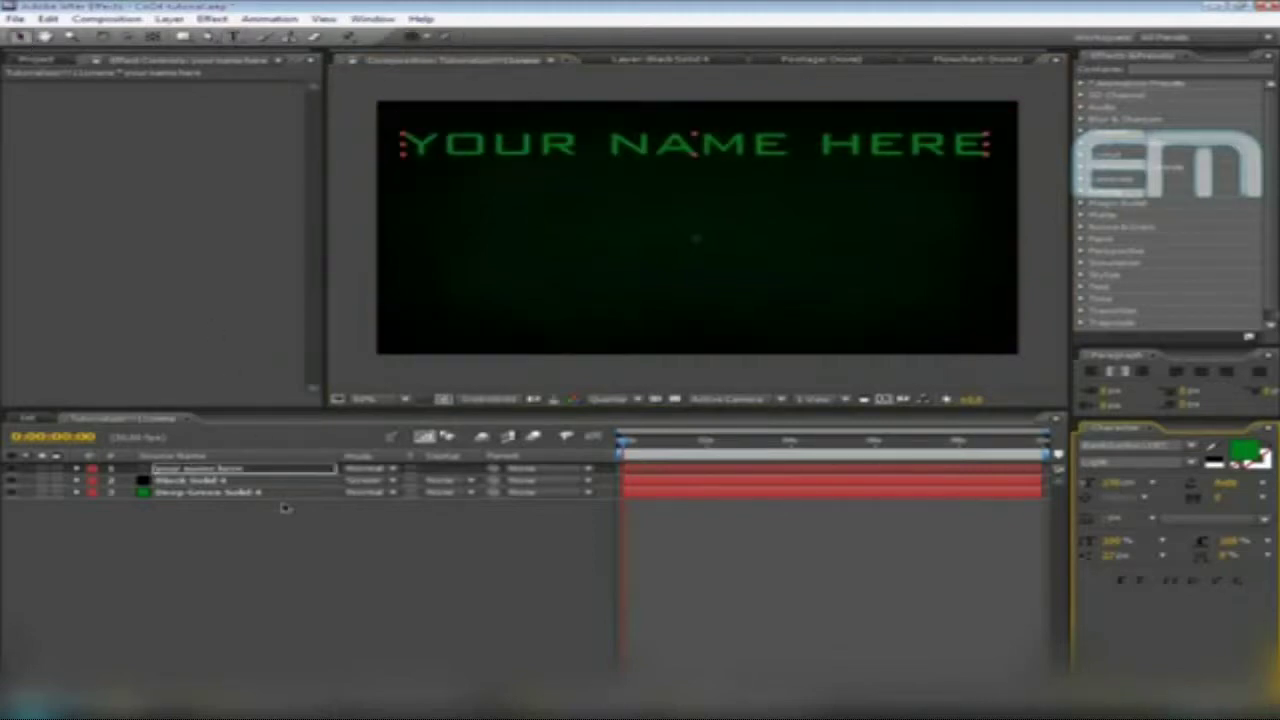
{"action": "left_click", "coordinate": [268, 472]}
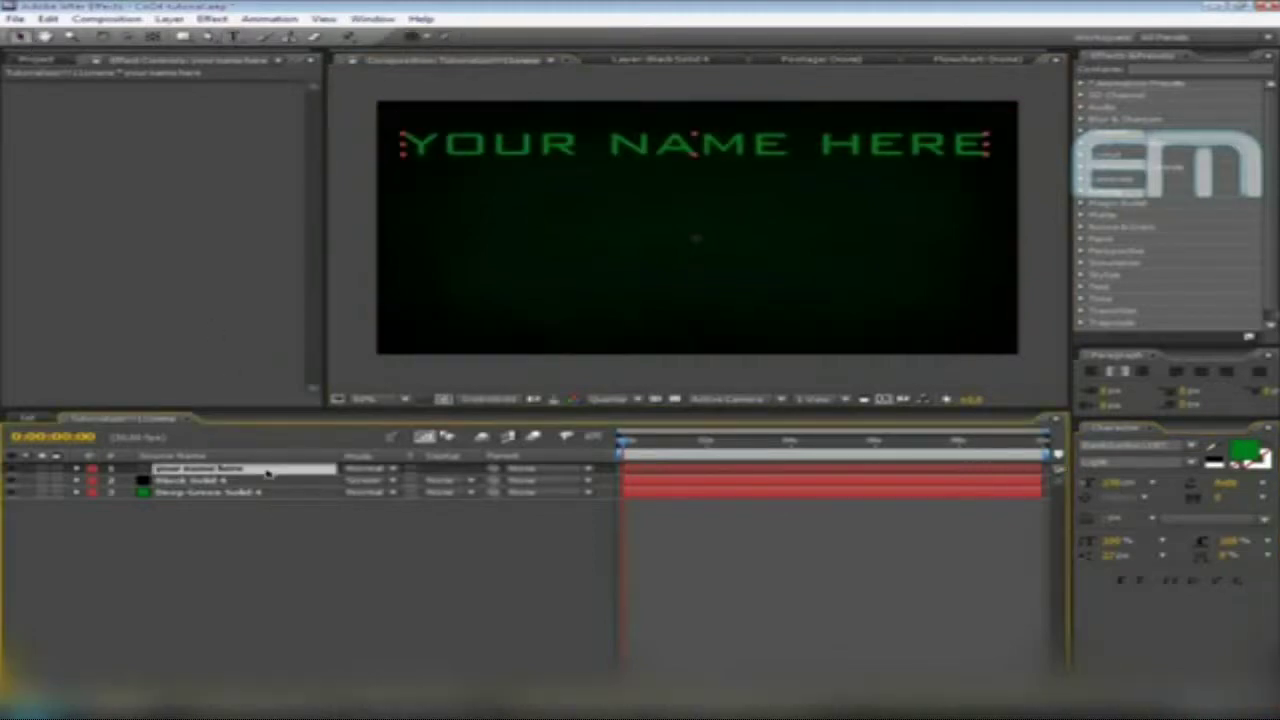
{"action": "key", "text": "Return"}
{"action": "key", "text": "shift+Down"}
{"action": "key", "text": "shift+Down"}
{"action": "key", "text": "shift+Down"}
{"action": "key", "text": "shift+Down"}
{"action": "key", "text": "shift+Down"}
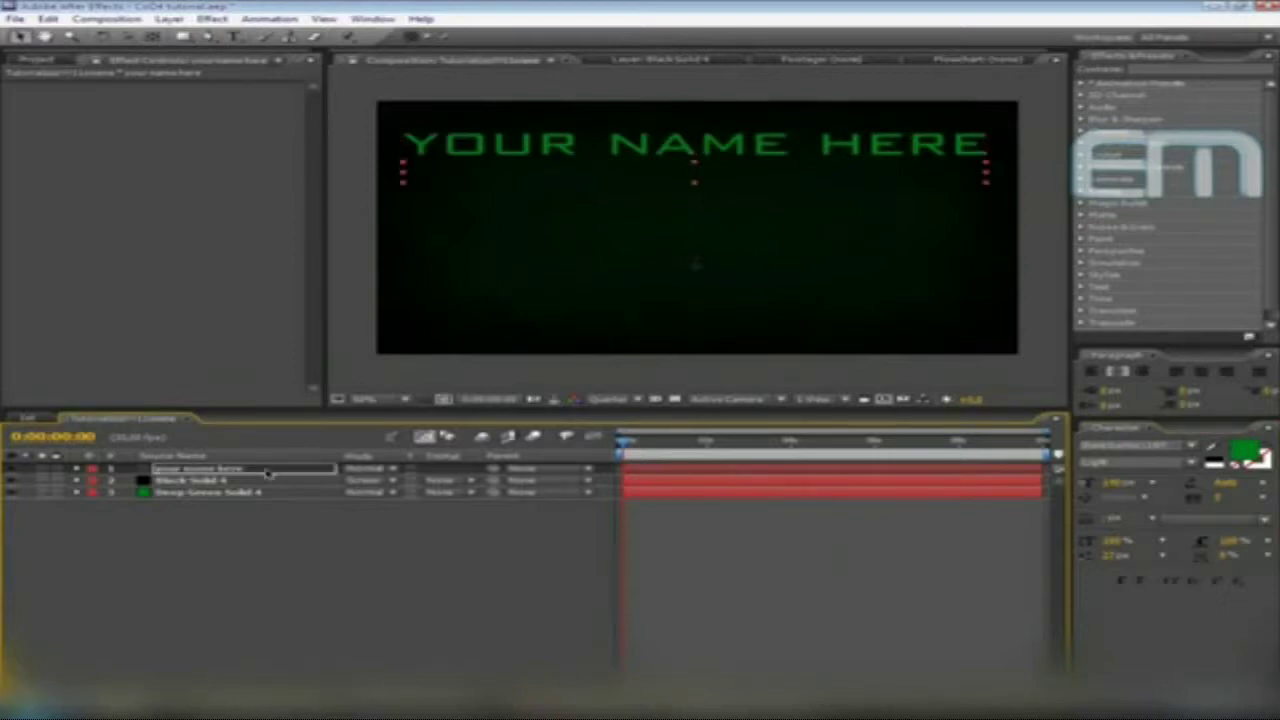
{"action": "key", "text": "shift+Down"}
{"action": "key", "text": "shift+Down"}
{"action": "key", "text": "shift+Down"}
{"action": "key", "text": "shift+Down"}
{"action": "key", "text": "shift+Down"}
{"action": "key", "text": "shift+Down"}
{"action": "key", "text": "shift+Down"}
{"action": "key", "text": "shift+Down"}
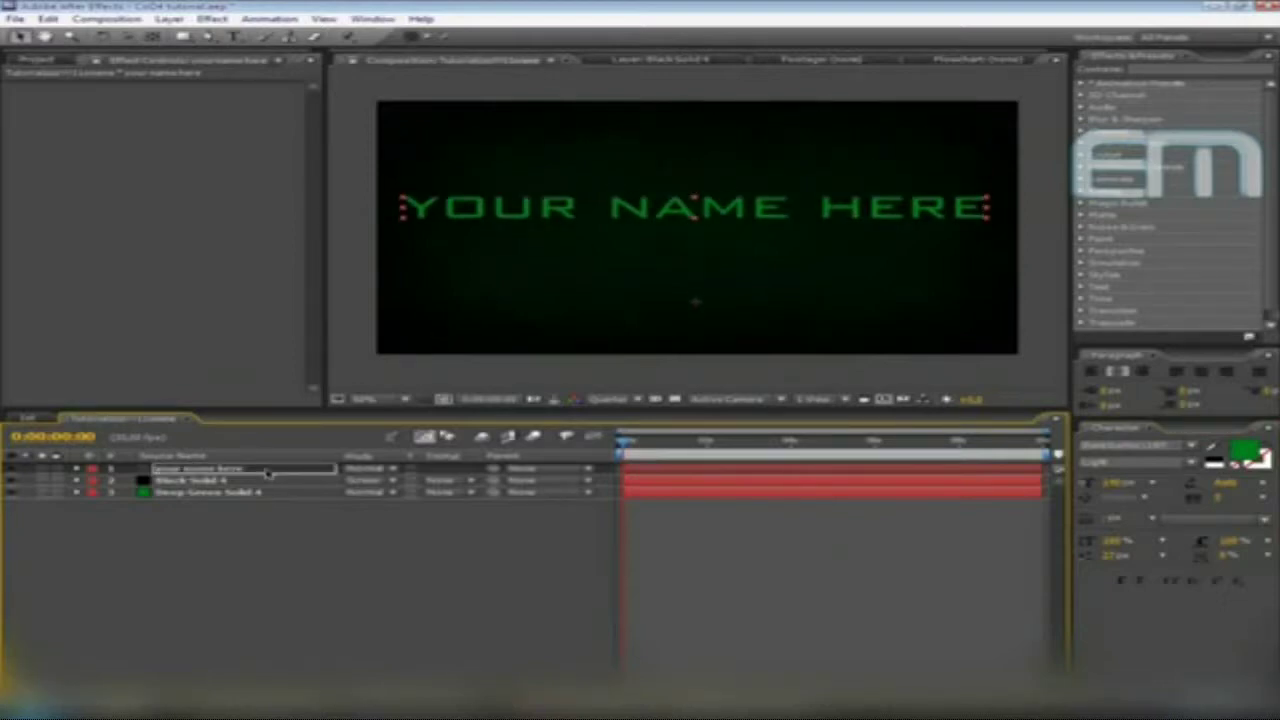
{"action": "key", "text": "shift+Down"}
{"action": "key", "text": "shift+Down"}
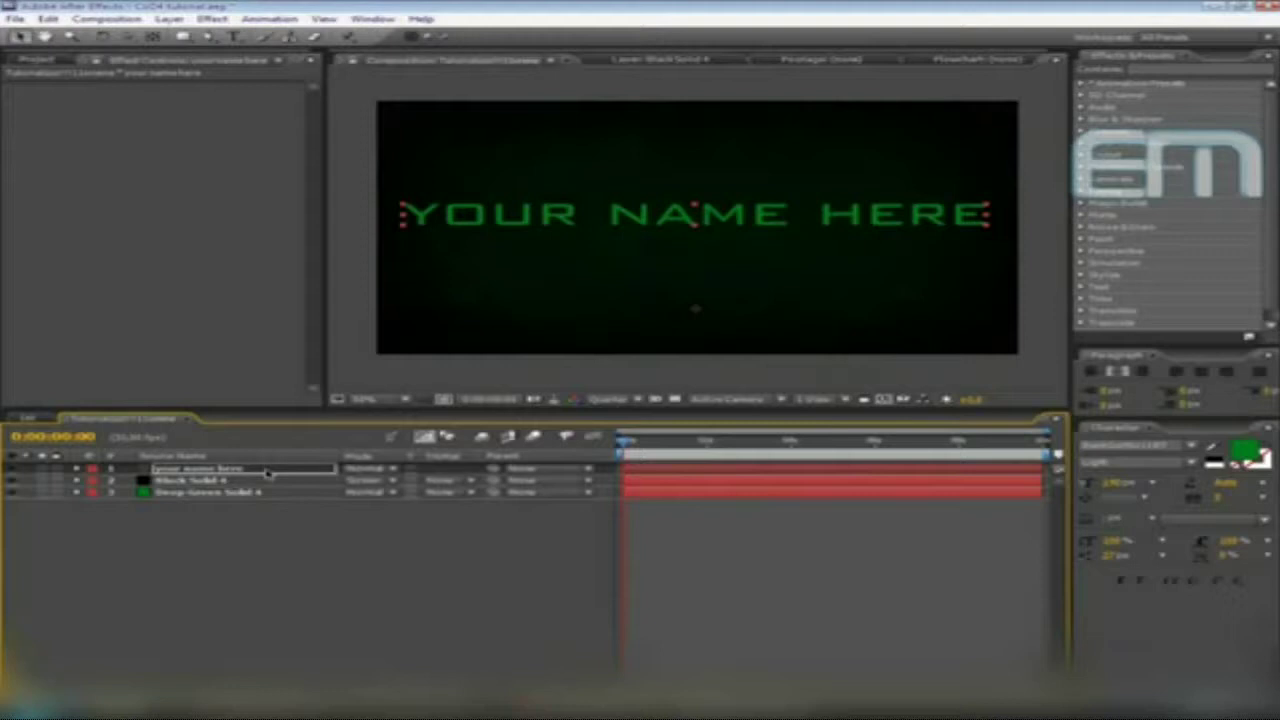
{"action": "key", "text": "shift+Up"}
{"action": "key", "text": "shift+Up"}
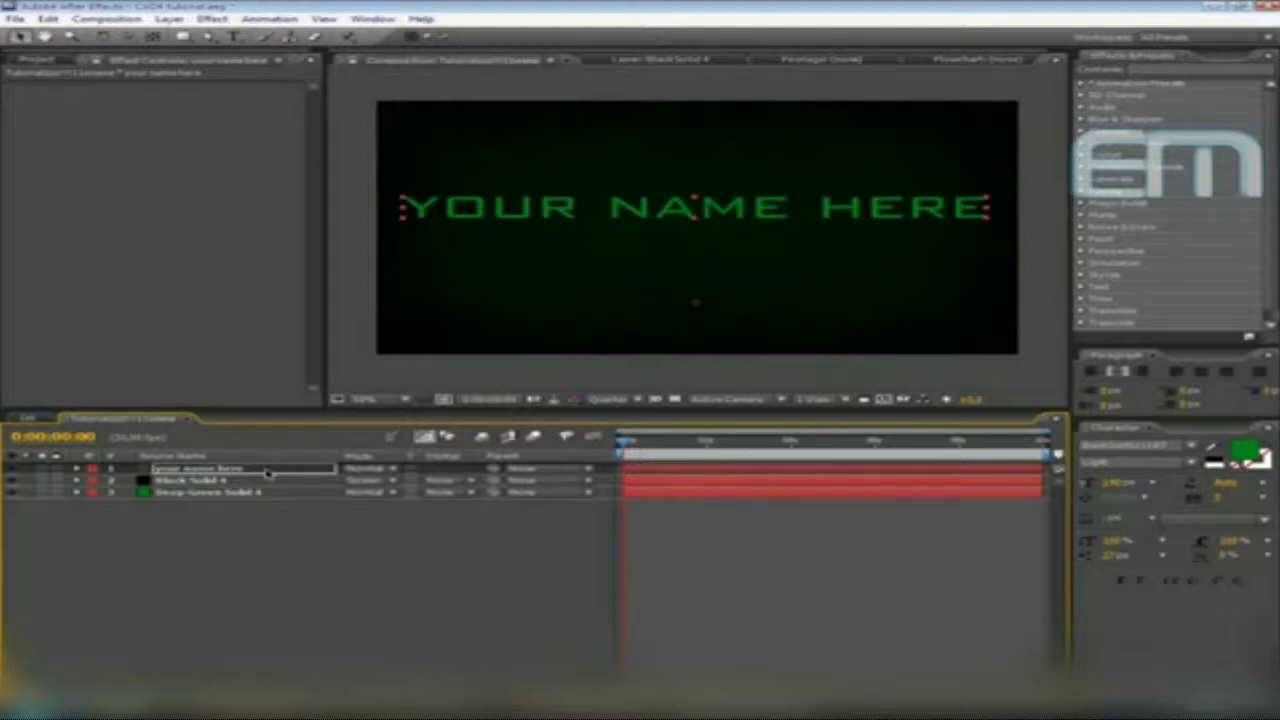
{"action": "left_click", "coordinate": [305, 600]}
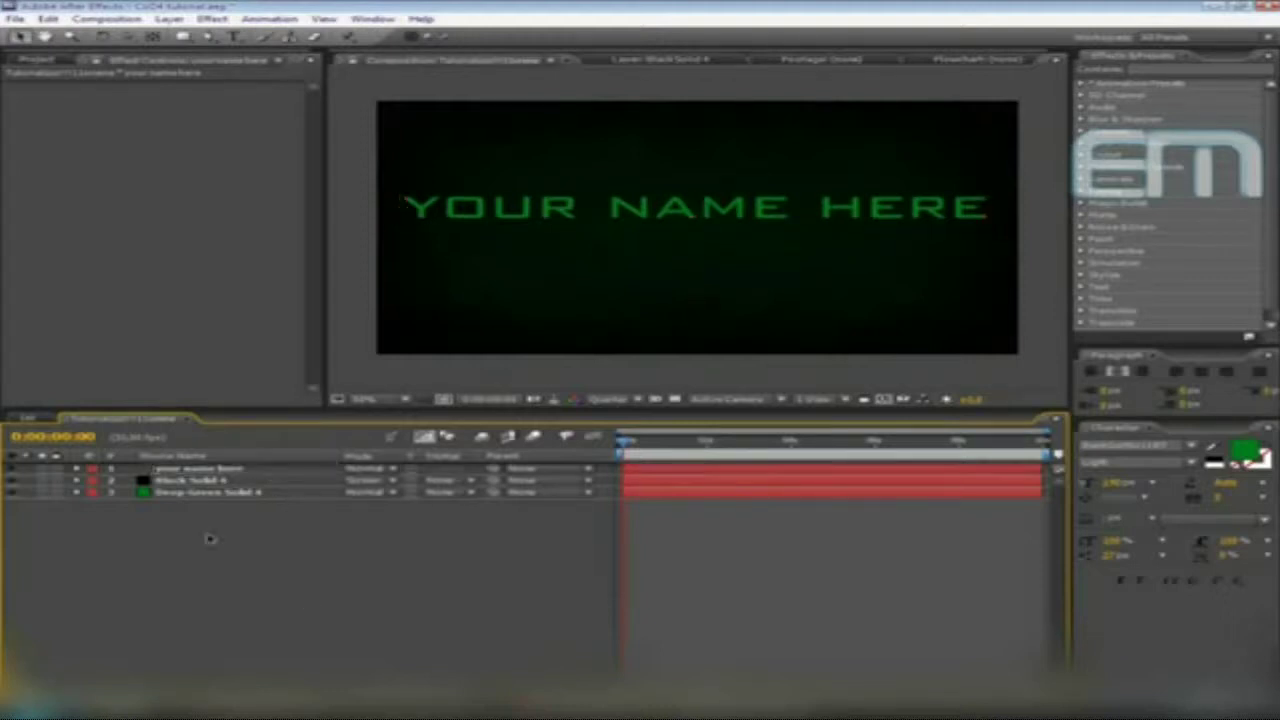
Rename the title layer to 'main text'
{"action": "left_click", "coordinate": [268, 472]}
{"action": "key", "text": "Return"}
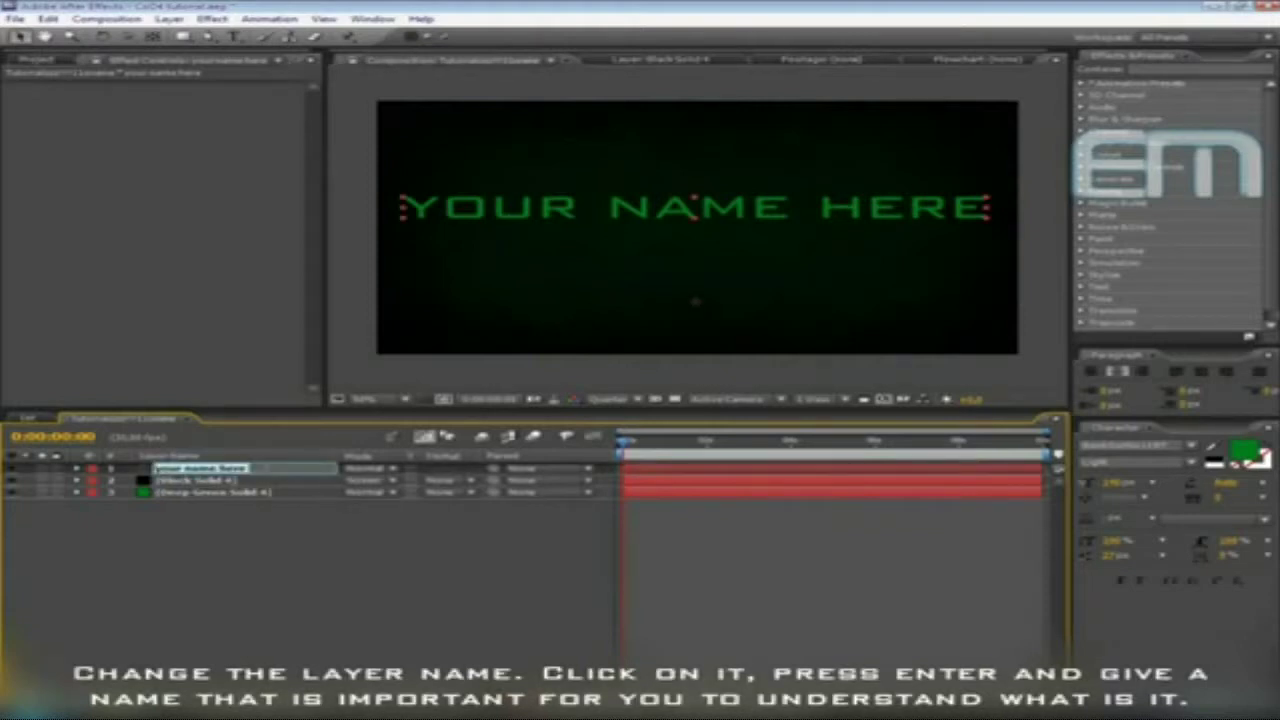
{"action": "key", "text": "BackSpace"}
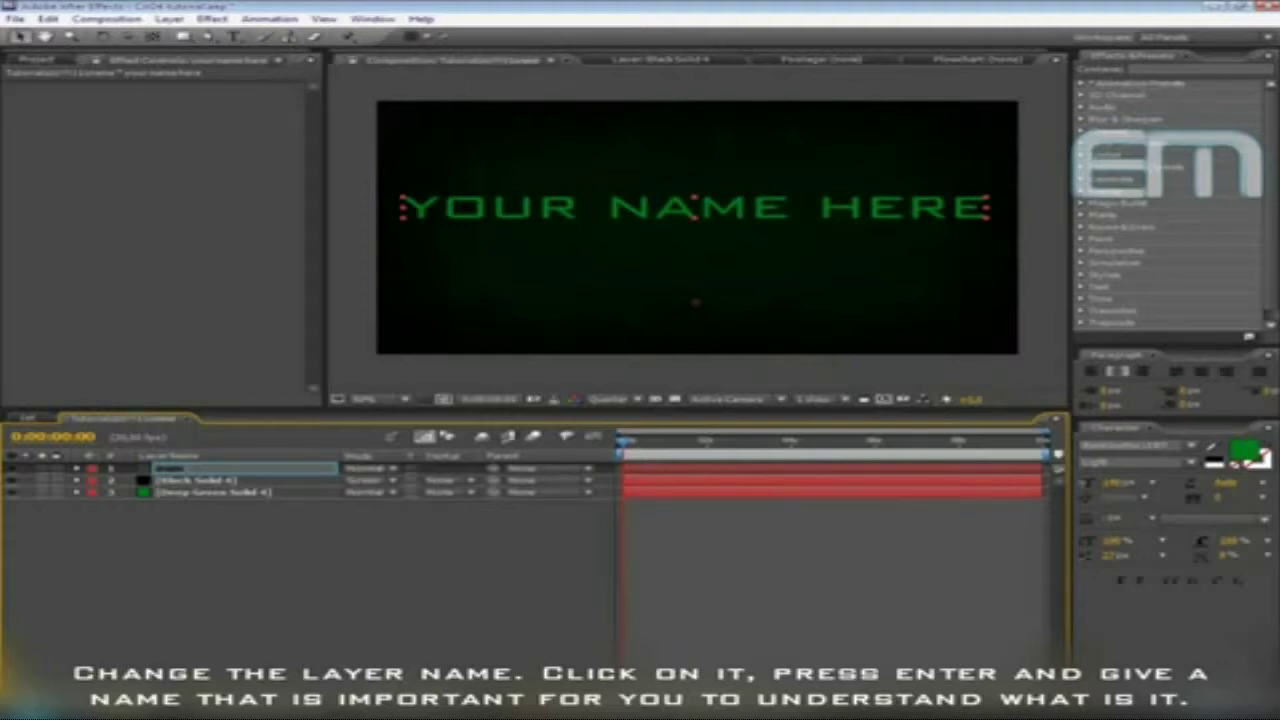
{"action": "type", "text": "main text"}
{"action": "key", "text": "Return"}
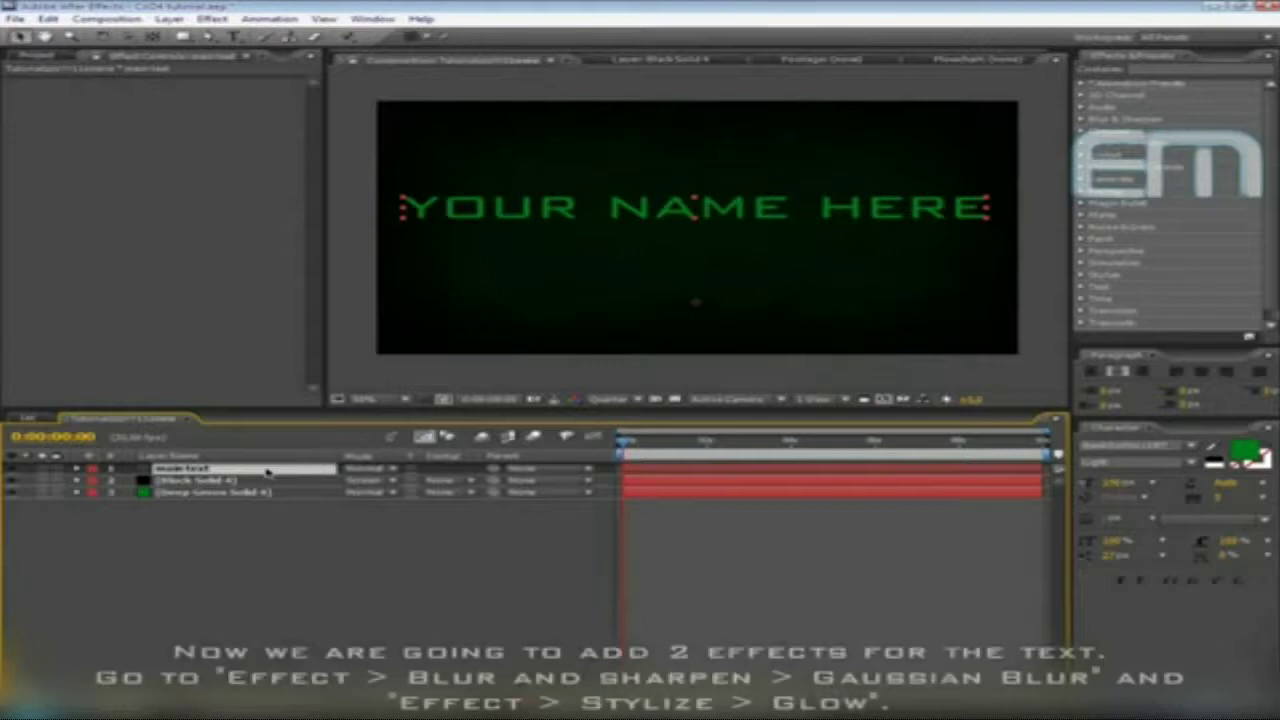
Apply Blur & Sharpen > Gaussian Blur and Stylize > Glow to the main text layer
{"action": "left_click", "coordinate": [215, 20]}
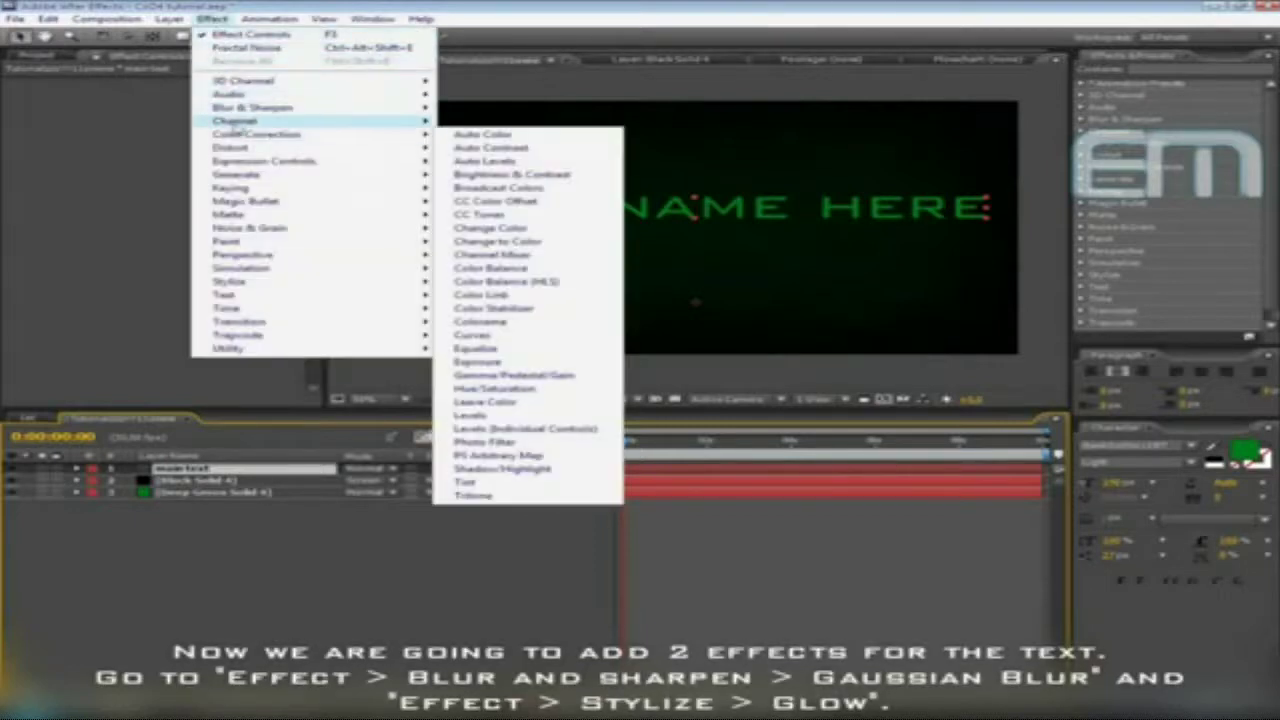
{"action": "mouse_move", "coordinate": [260, 107]}
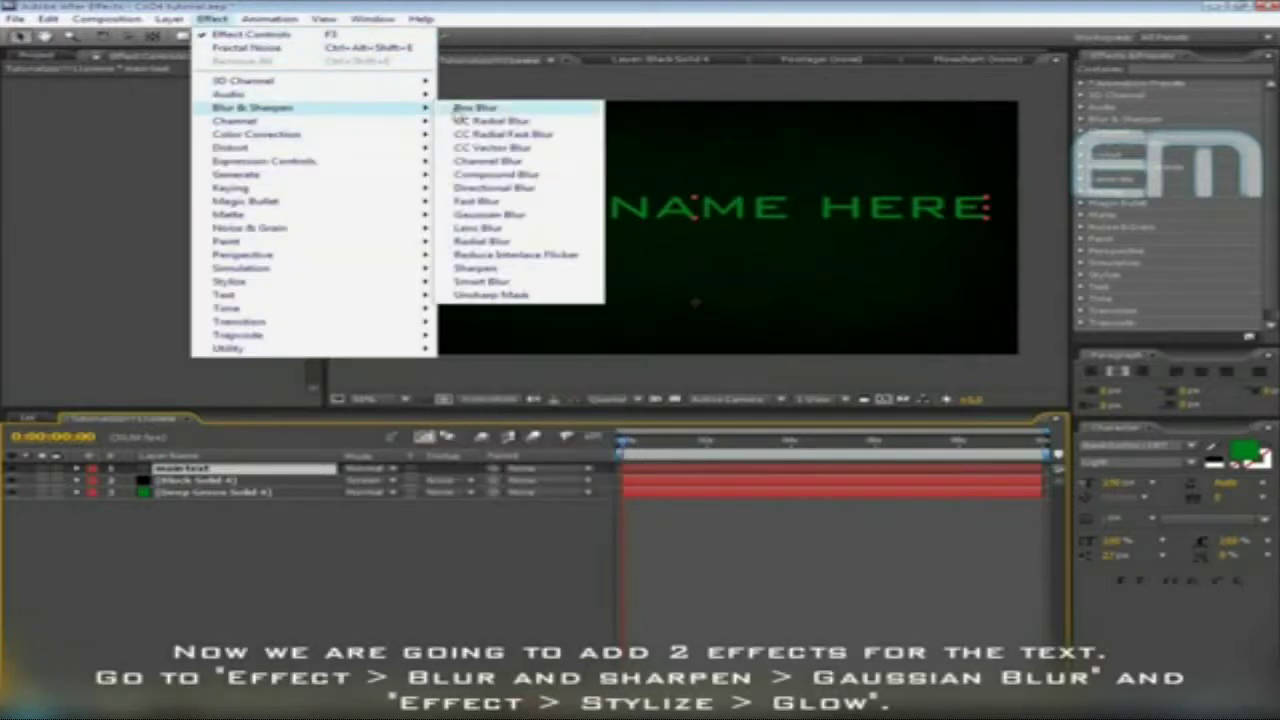
{"action": "left_click", "coordinate": [511, 214]}
{"action": "left_click", "coordinate": [213, 19]}
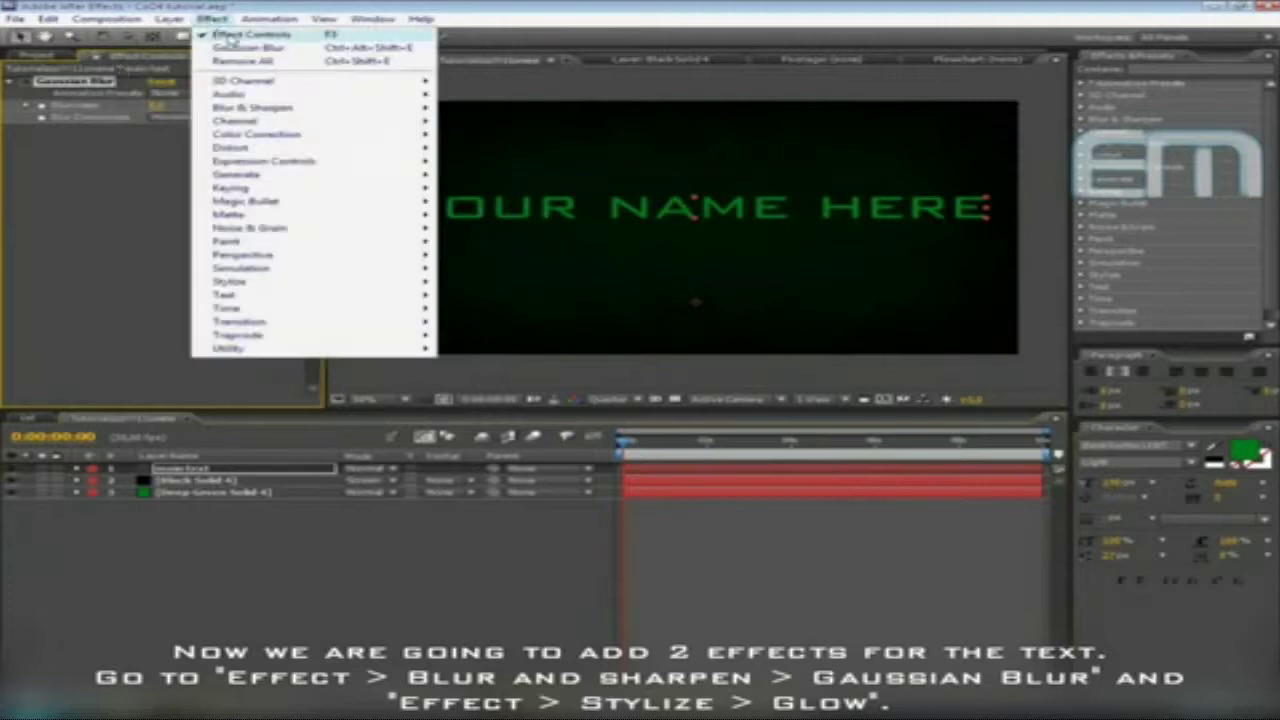
{"action": "mouse_move", "coordinate": [287, 283]}
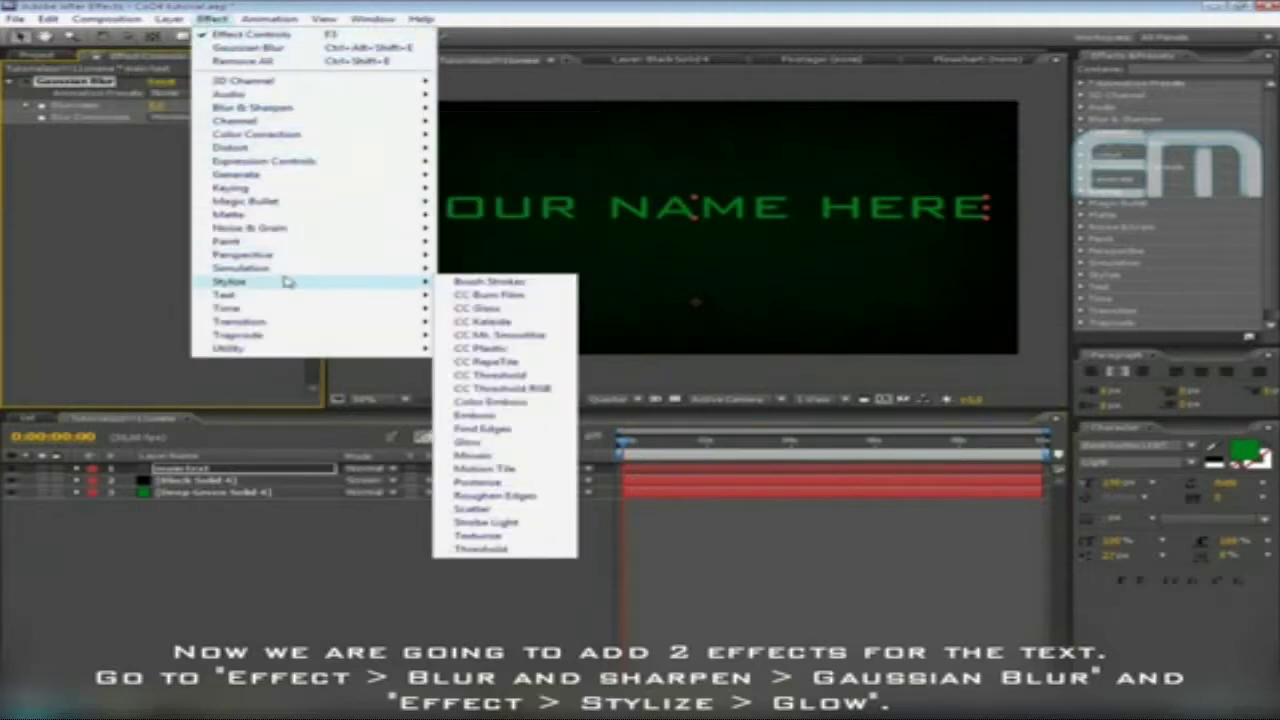
{"action": "left_click", "coordinate": [513, 443]}
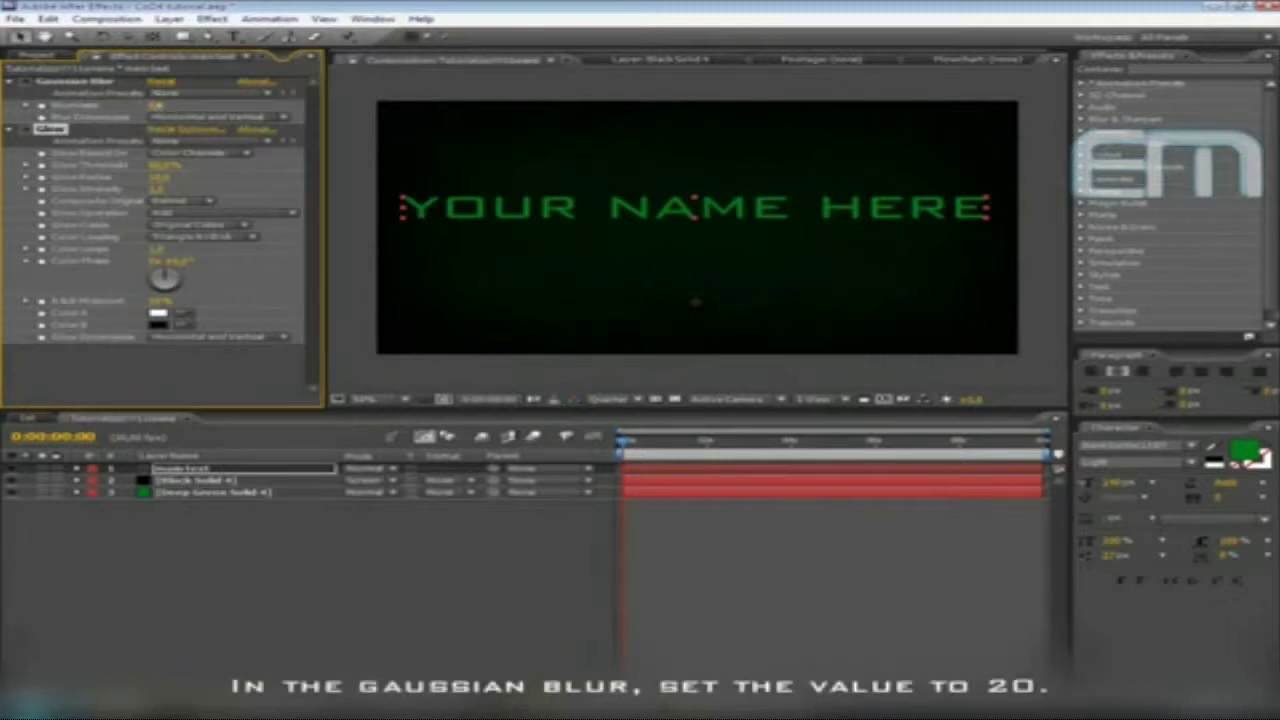
{"action": "left_click", "coordinate": [75, 81]}
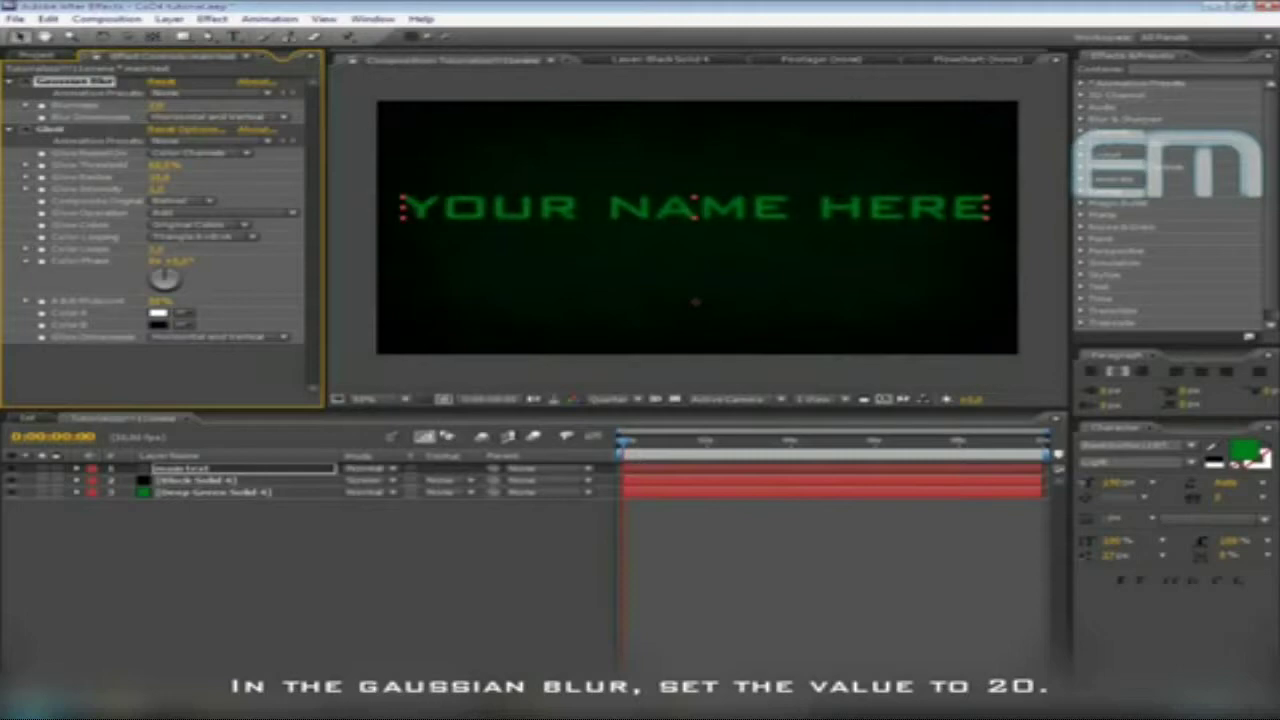
{"action": "left_click", "coordinate": [158, 105]}
Increase the Gaussian Blur blurriness, set Glow Threshold to 0%, and adjust the Glow Radius
{"action": "key", "text": "Return"}
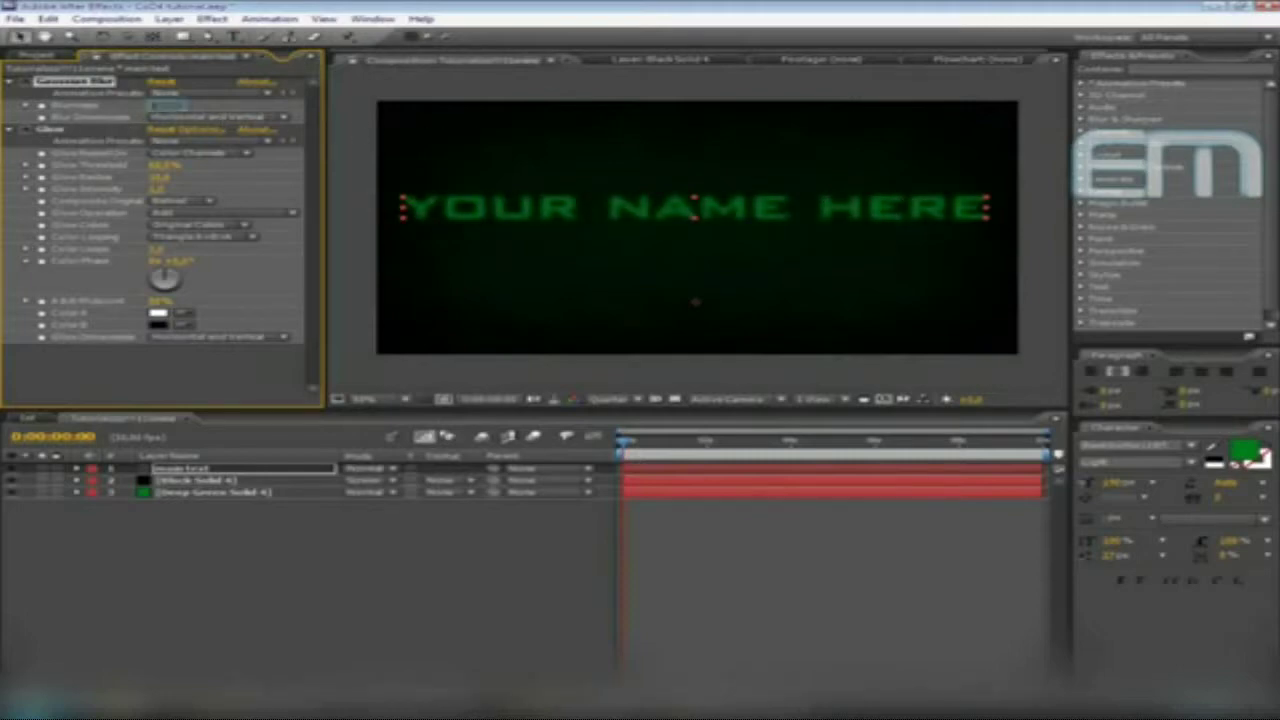
{"action": "left_click_drag", "start_coordinate": [155, 108], "coordinate": [257, 119]}
{"action": "left_click", "coordinate": [50, 128]}
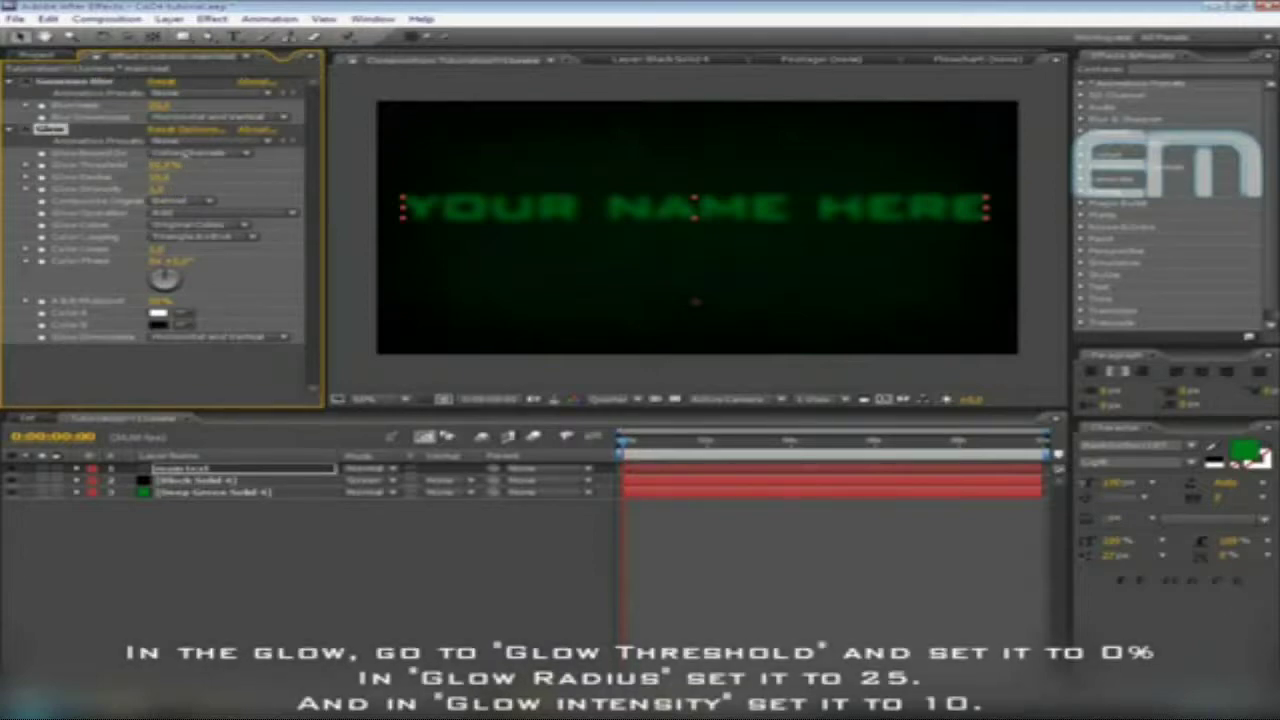
{"action": "left_click", "coordinate": [157, 167]}
{"action": "type", "text": "0"}
{"action": "key", "text": "Return"}
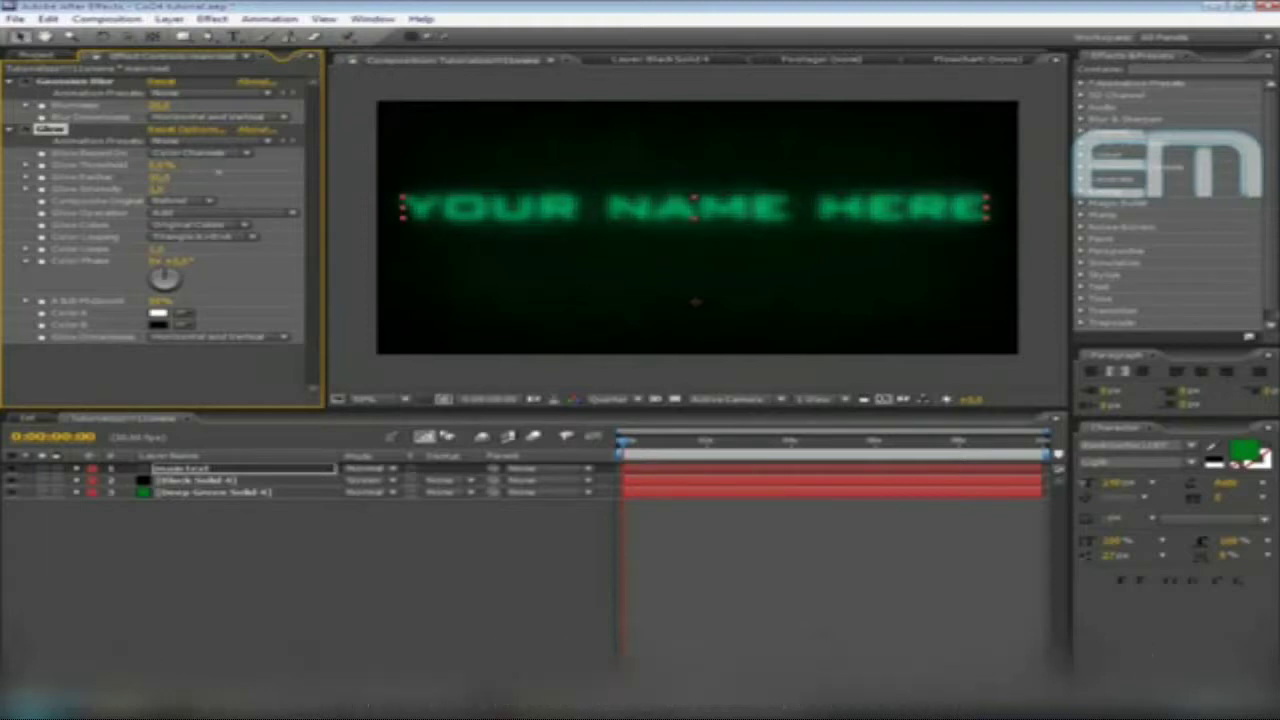
{"action": "left_click", "coordinate": [158, 177]}
{"action": "key", "text": "Return"}
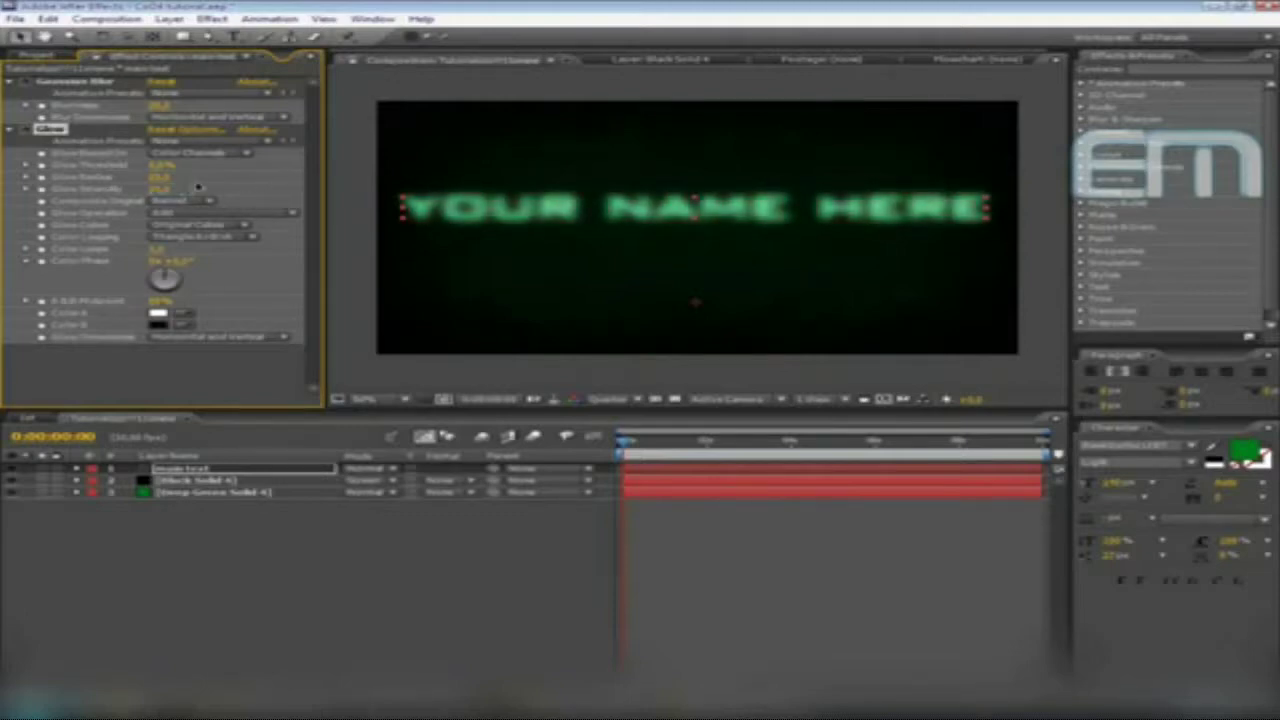
Set Glow Operation to Screen and sample the text's green as Color A, then collapse both effects
{"action": "left_click", "coordinate": [208, 214]}
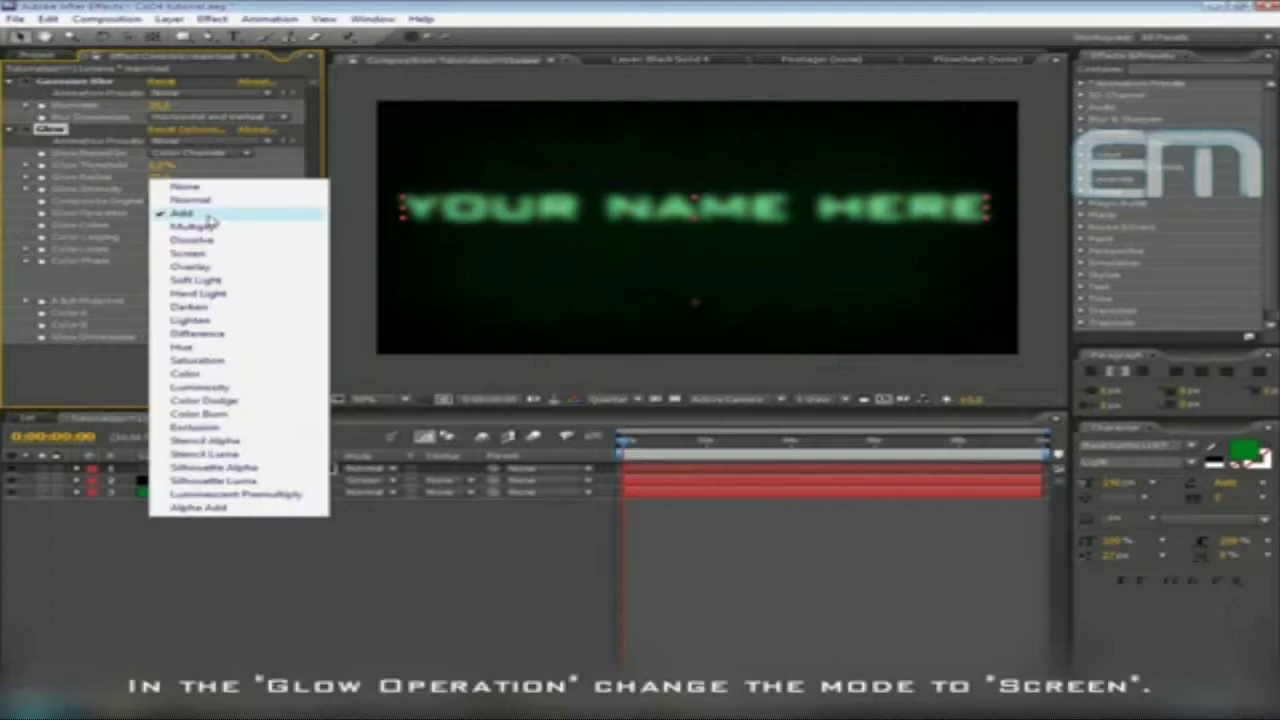
{"action": "left_click", "coordinate": [218, 256]}
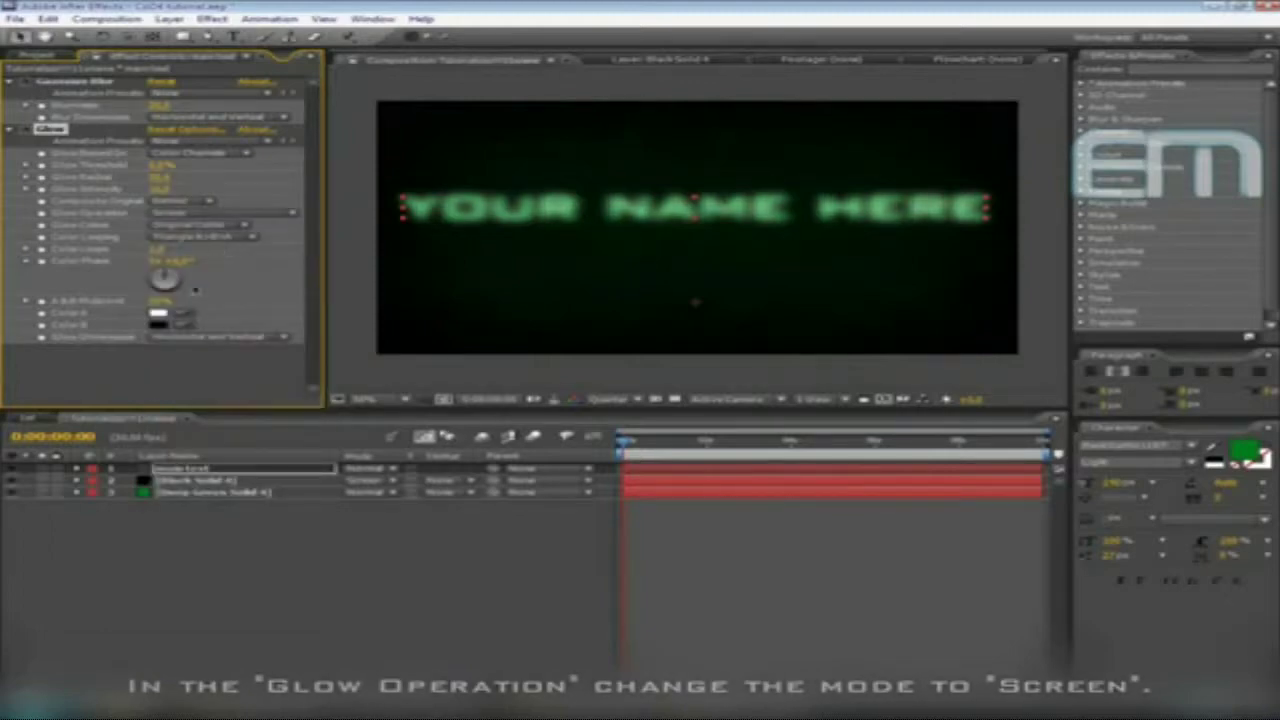
{"action": "left_click", "coordinate": [158, 314]}
{"action": "left_click", "coordinate": [815, 336]}
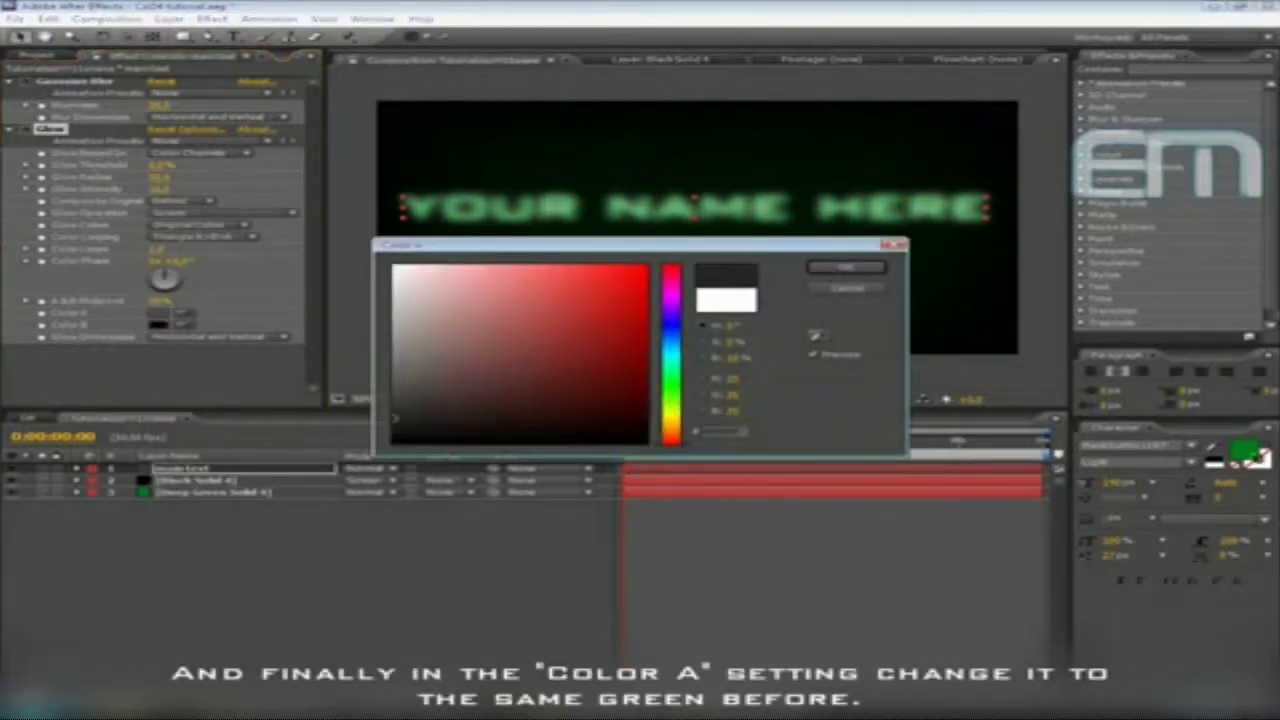
{"action": "left_click", "coordinate": [1254, 456]}
{"action": "left_click", "coordinate": [845, 267]}
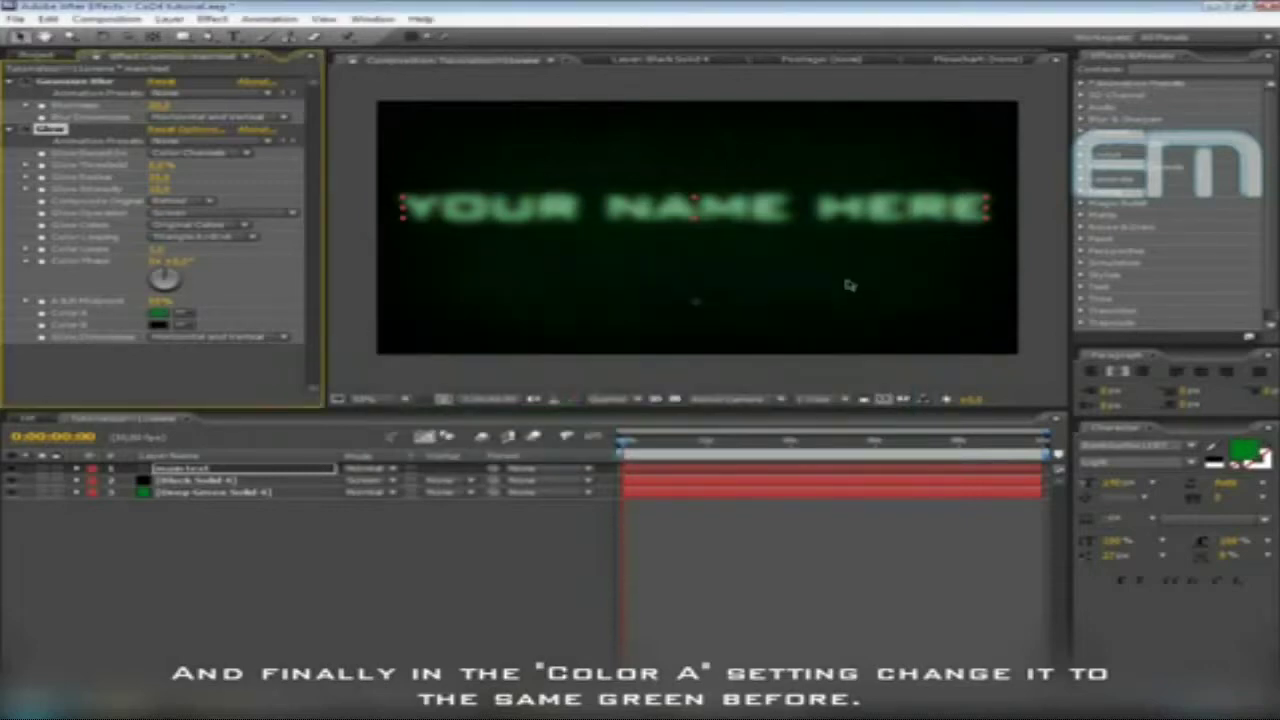
{"action": "left_click", "coordinate": [11, 130]}
{"action": "left_click", "coordinate": [11, 84]}
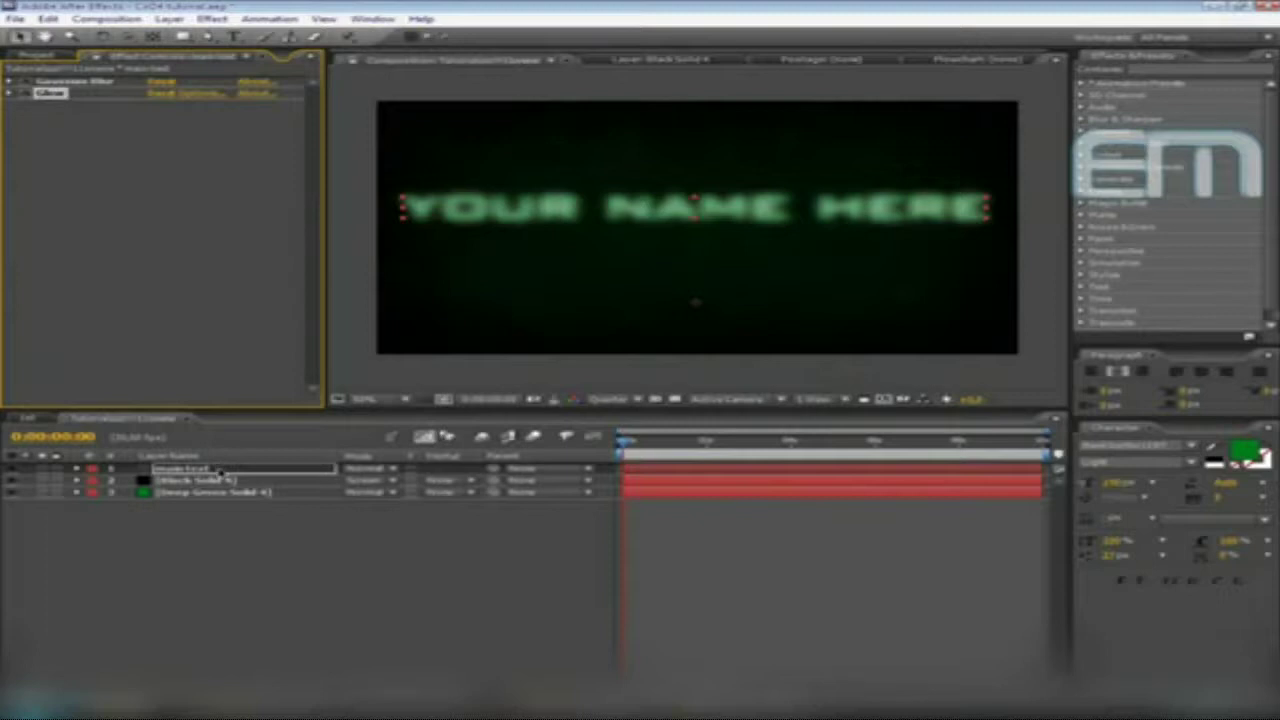
Duplicate the main text layer and remove the Gaussian Blur and Glow effects from the copy
{"action": "left_click", "coordinate": [220, 470]}
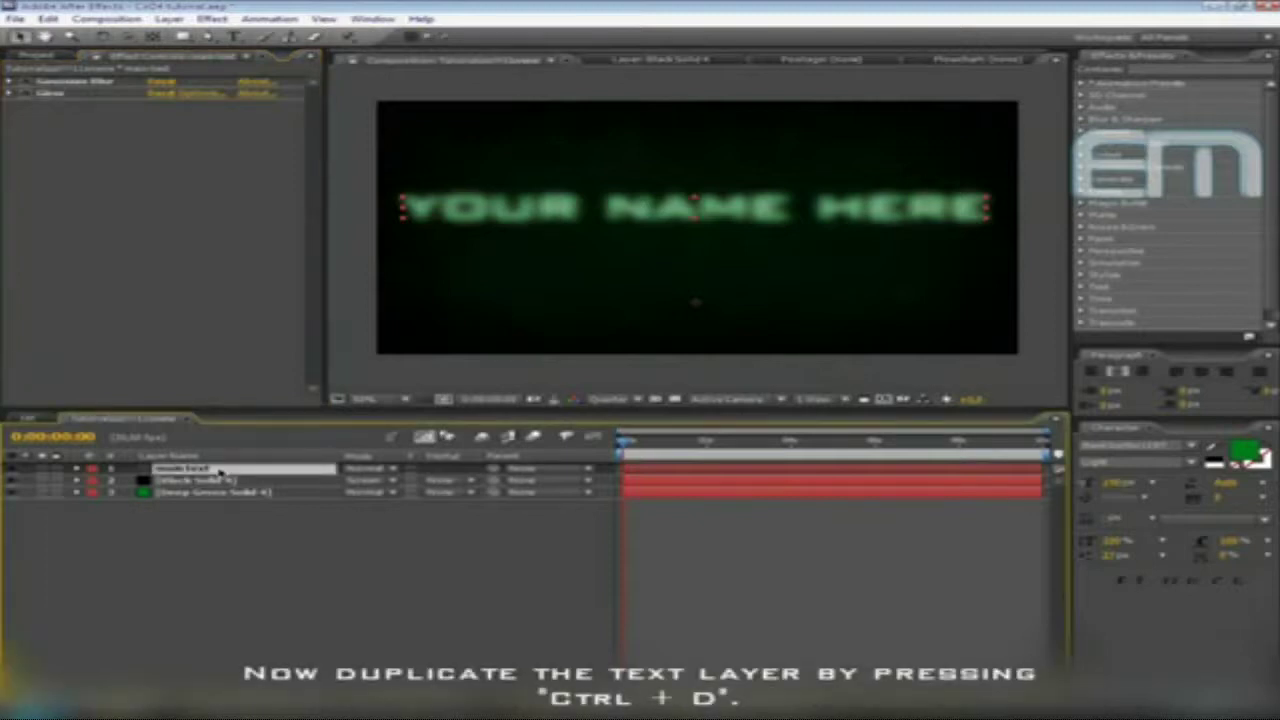
{"action": "key", "text": "ctrl+d"}
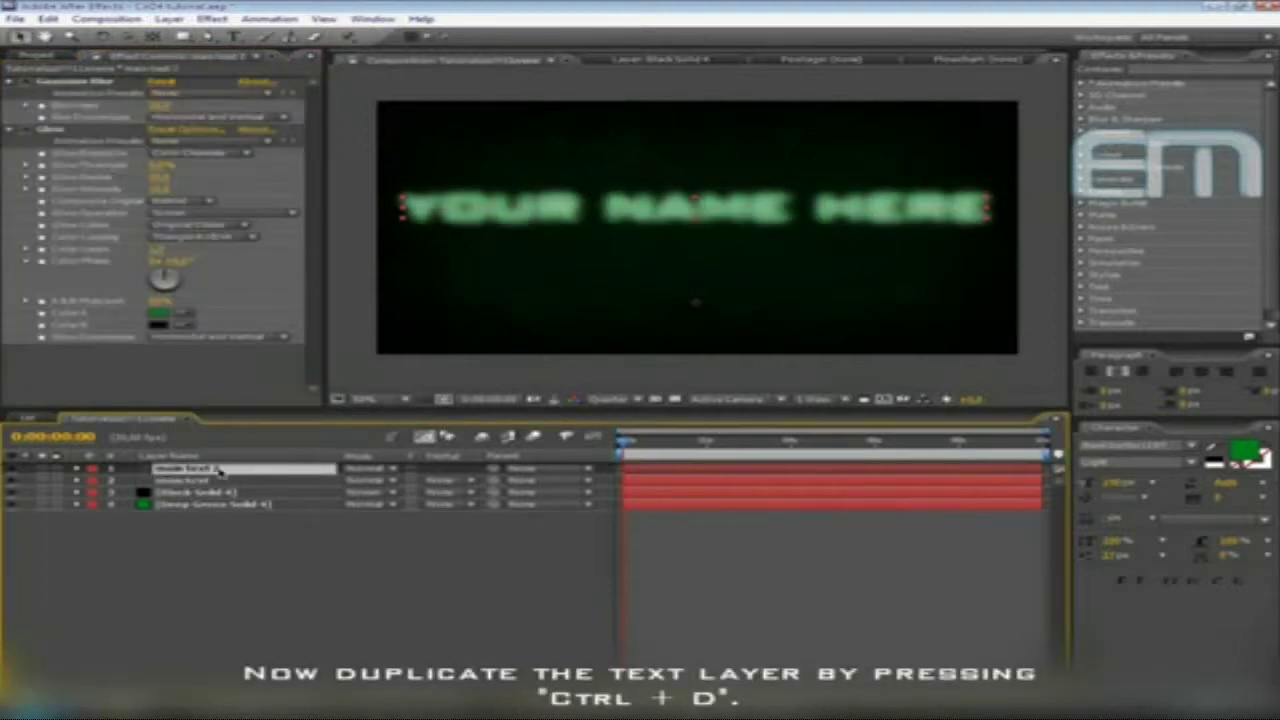
{"action": "left_click", "coordinate": [75, 84]}
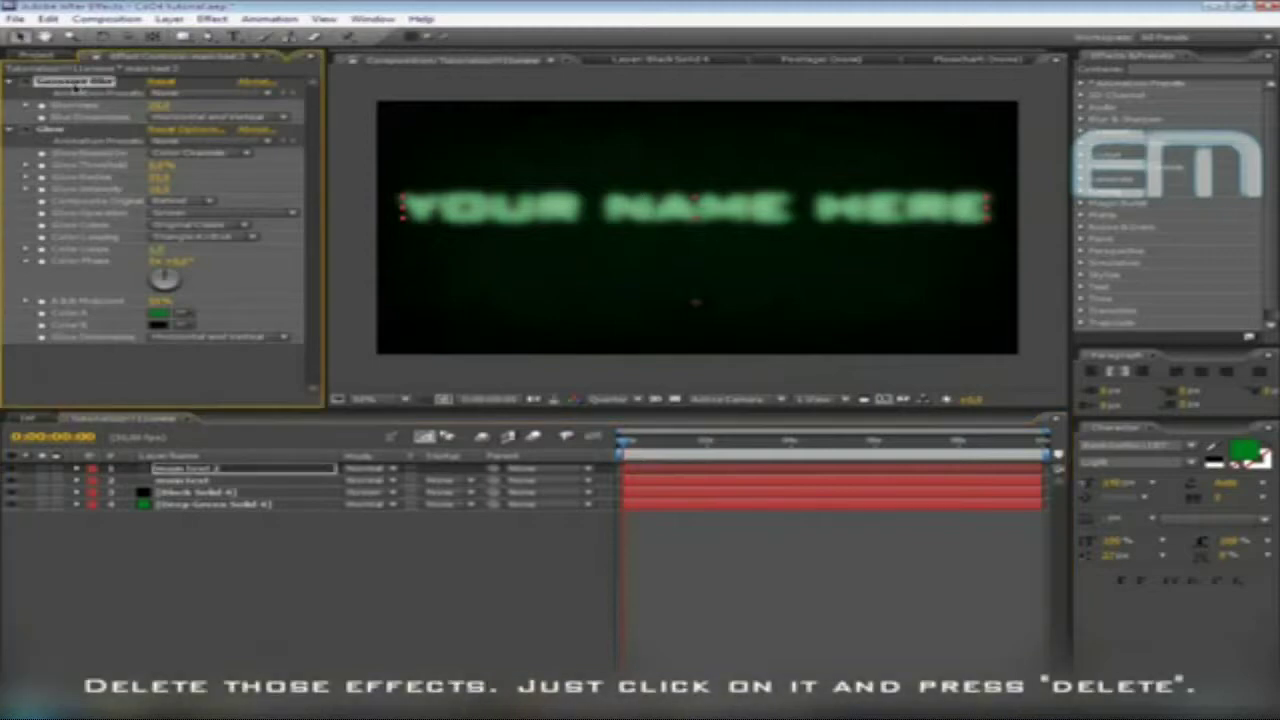
{"action": "key", "text": "Delete"}
{"action": "left_click", "coordinate": [52, 82]}
{"action": "right_click", "coordinate": [58, 84]}
{"action": "key", "text": "Escape"}
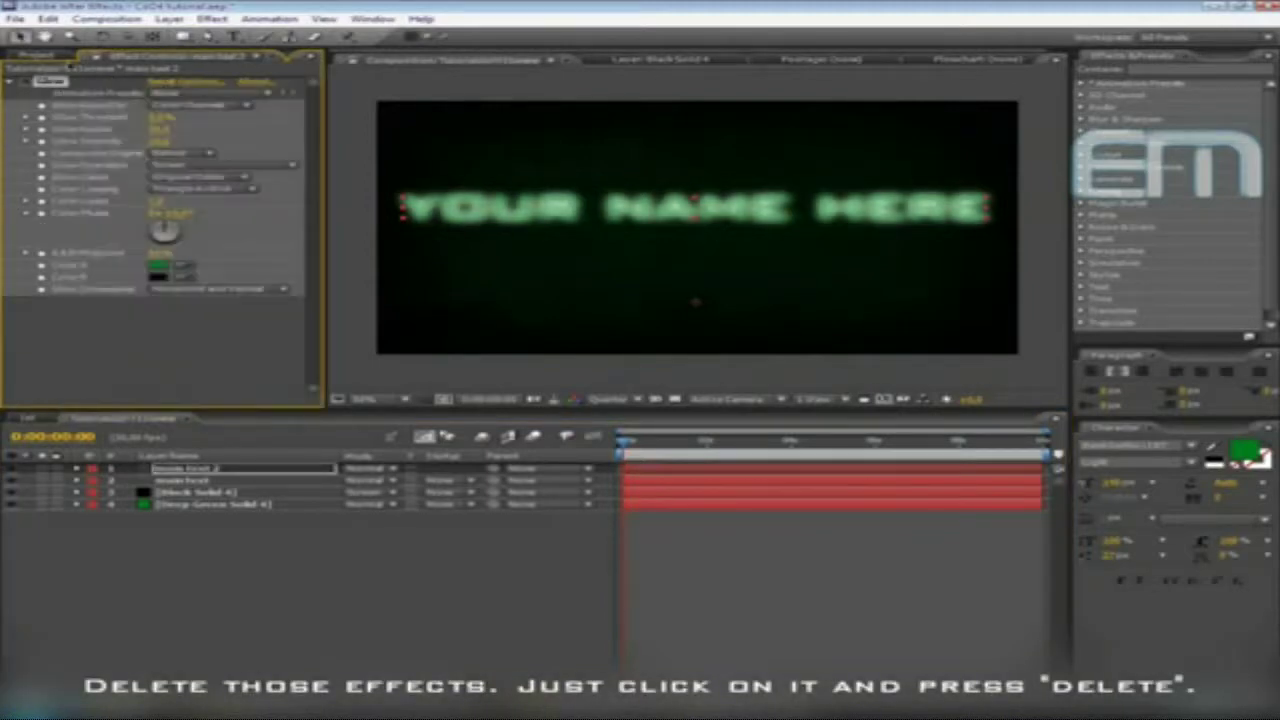
{"action": "key", "text": "Delete"}
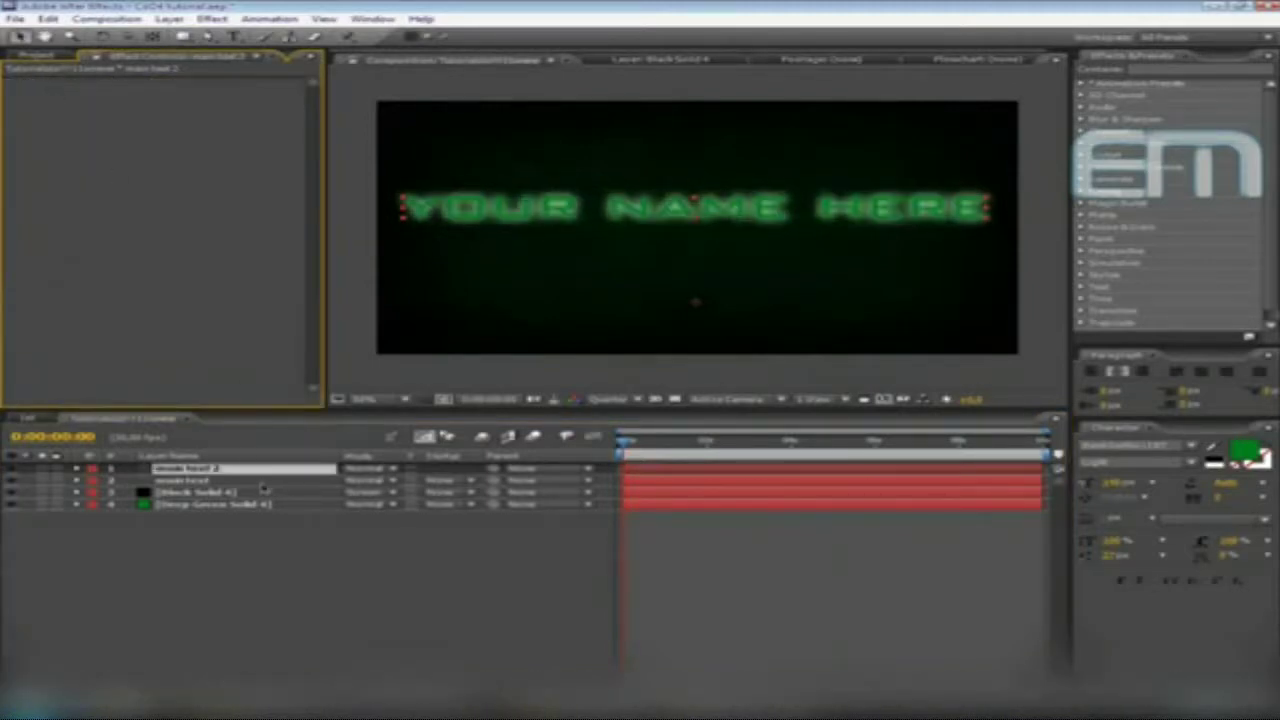
Change the copy's text fill colour to white
{"action": "double_click", "coordinate": [252, 470]}
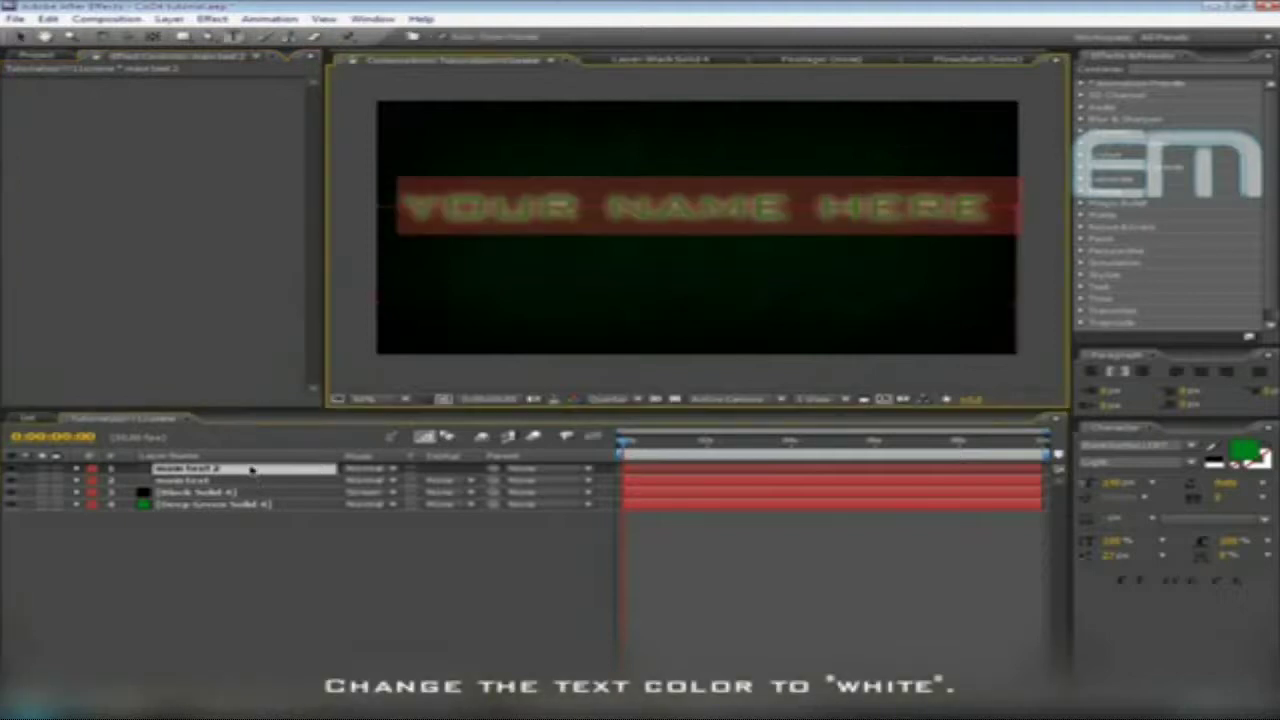
{"action": "left_click", "coordinate": [1250, 452]}
{"action": "left_click", "coordinate": [517, 331]}
{"action": "left_click", "coordinate": [394, 266]}
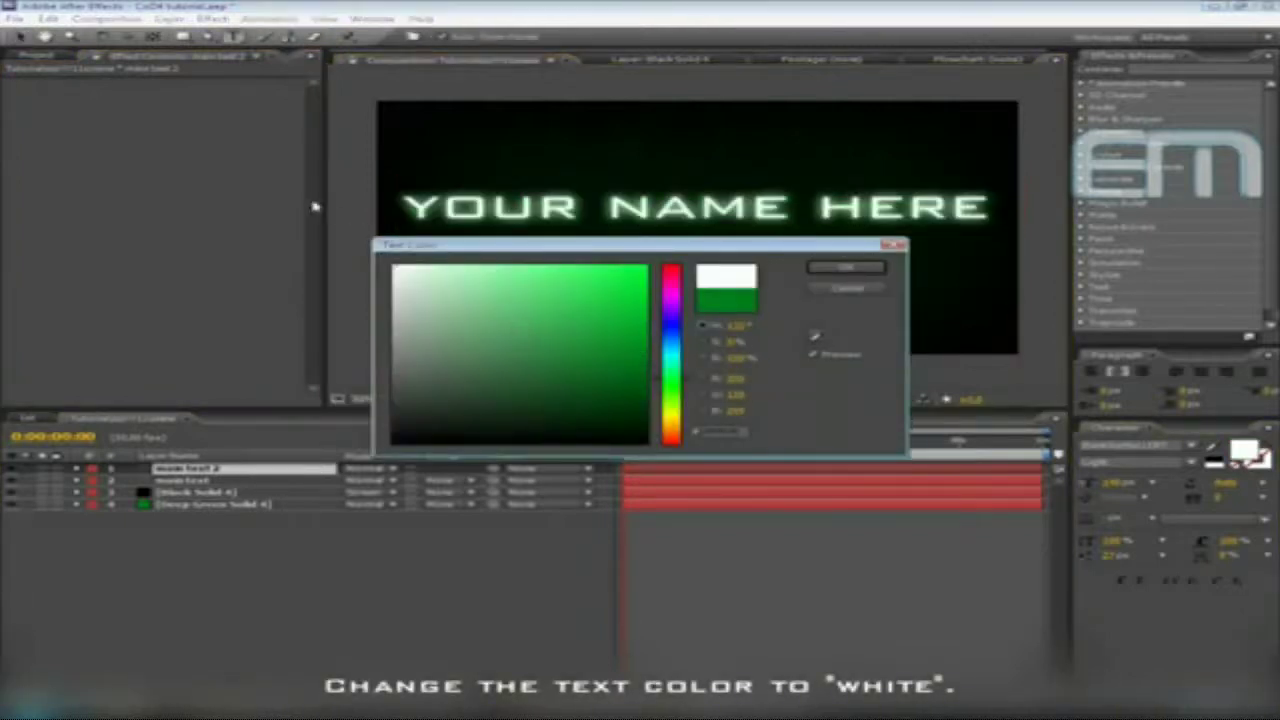
{"action": "left_click", "coordinate": [832, 270]}
Name the glowing layer 'main text blur + glow' and the white copy 'main text', then select the glowing layer
{"action": "left_click", "coordinate": [245, 482]}
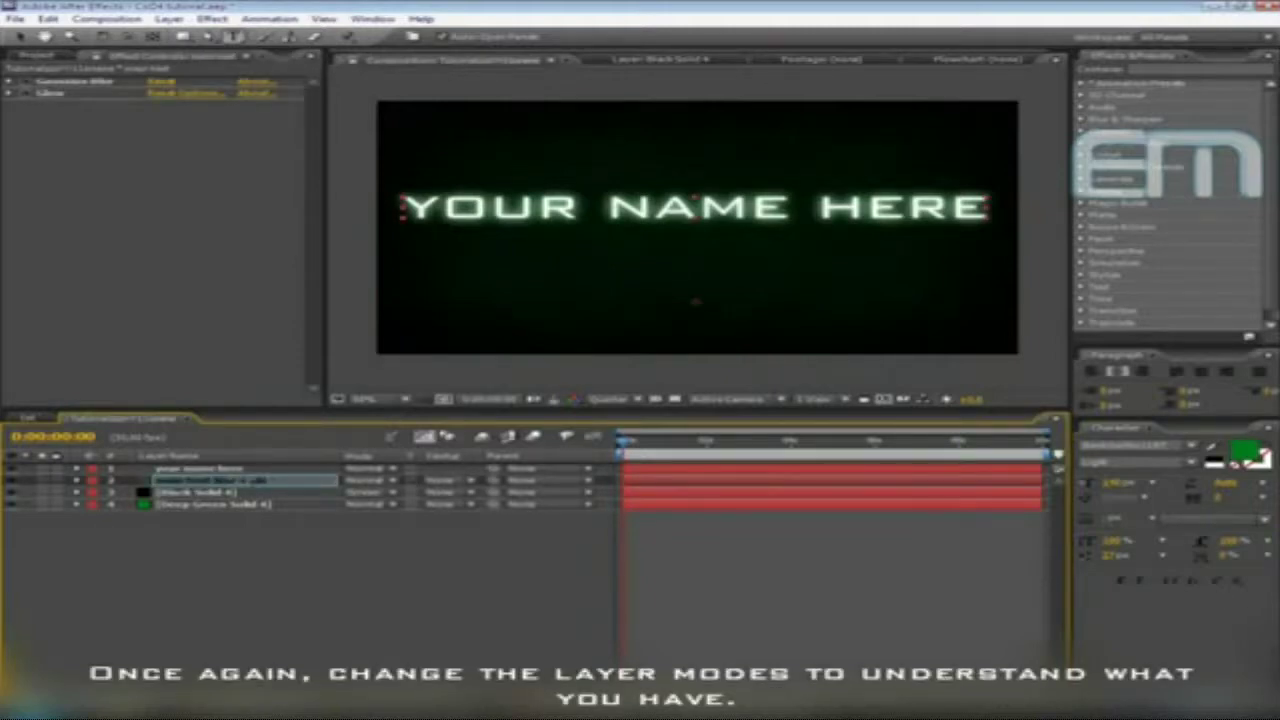
{"action": "key", "text": "Return"}
{"action": "left_click", "coordinate": [250, 469]}
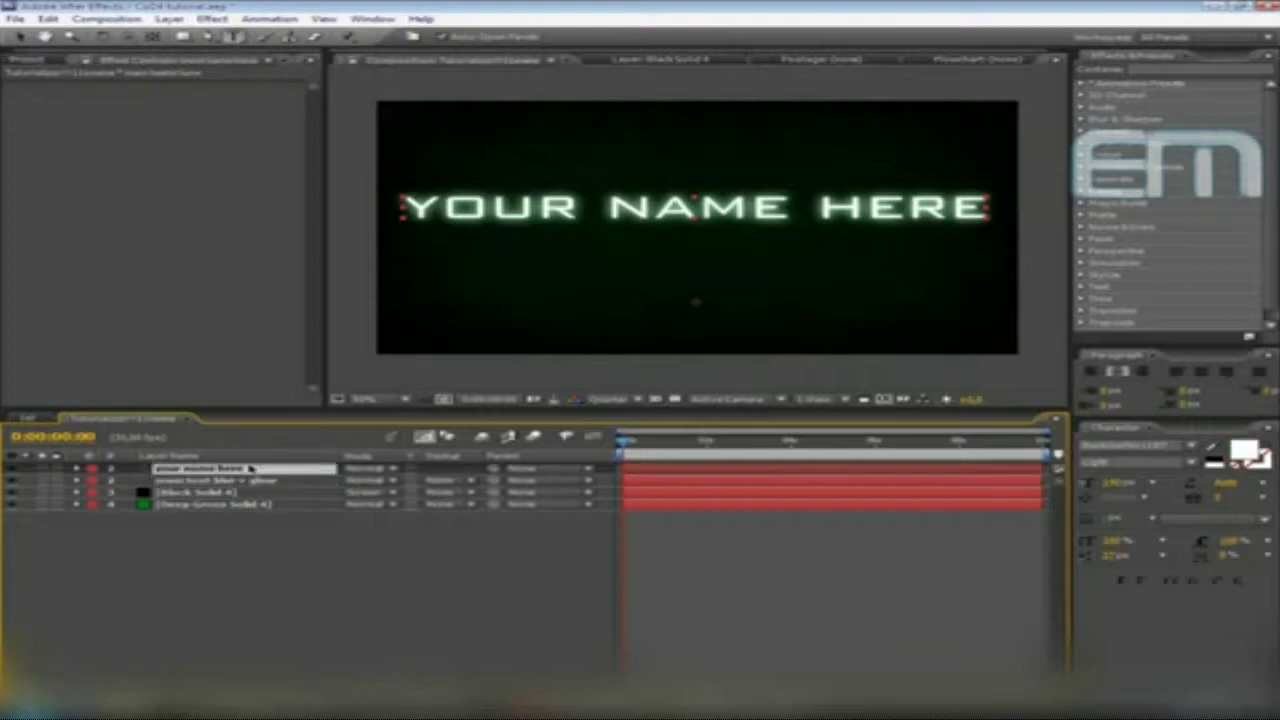
{"action": "key", "text": "Return"}
{"action": "type", "text": "main text"}
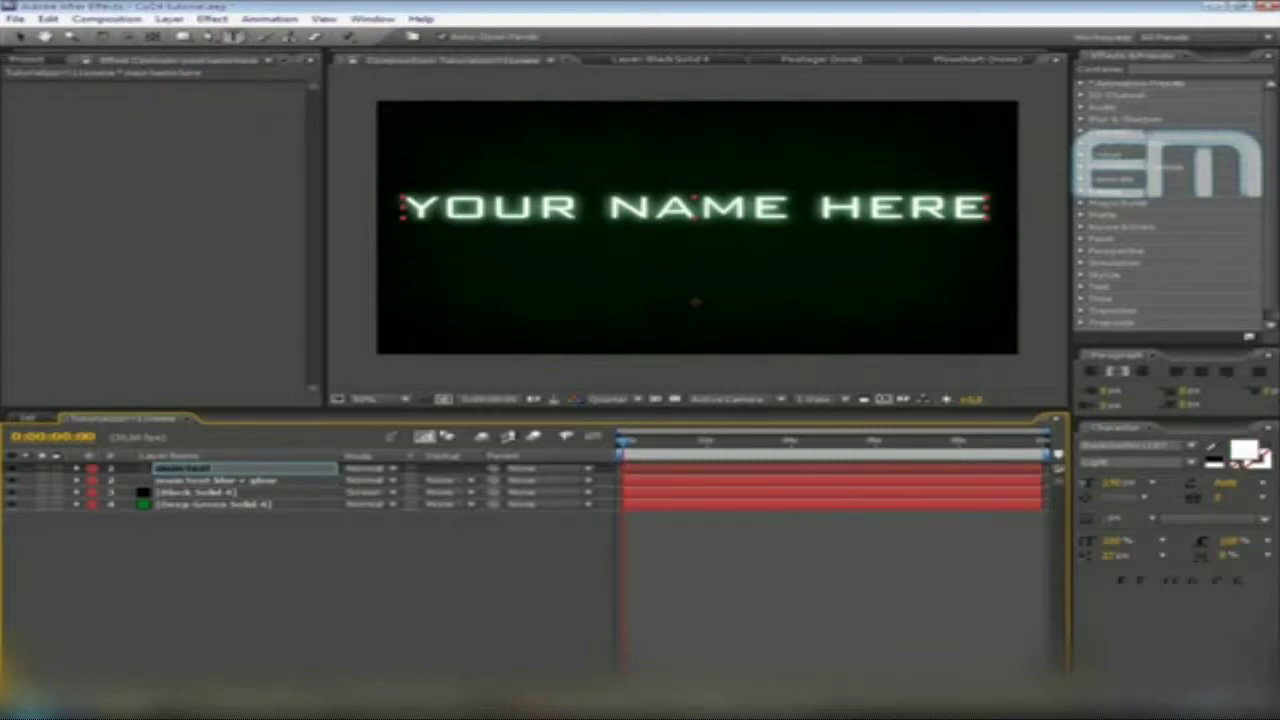
{"action": "key", "text": "Return"}
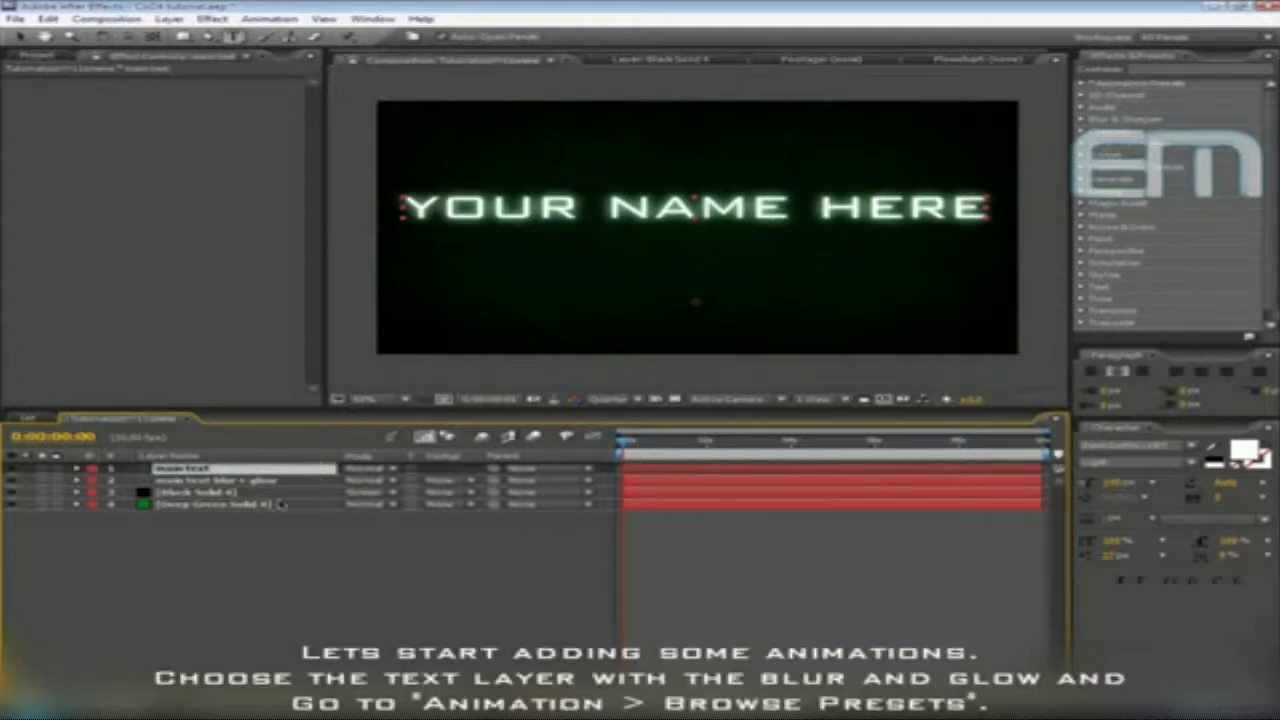
{"action": "left_click", "coordinate": [245, 483]}
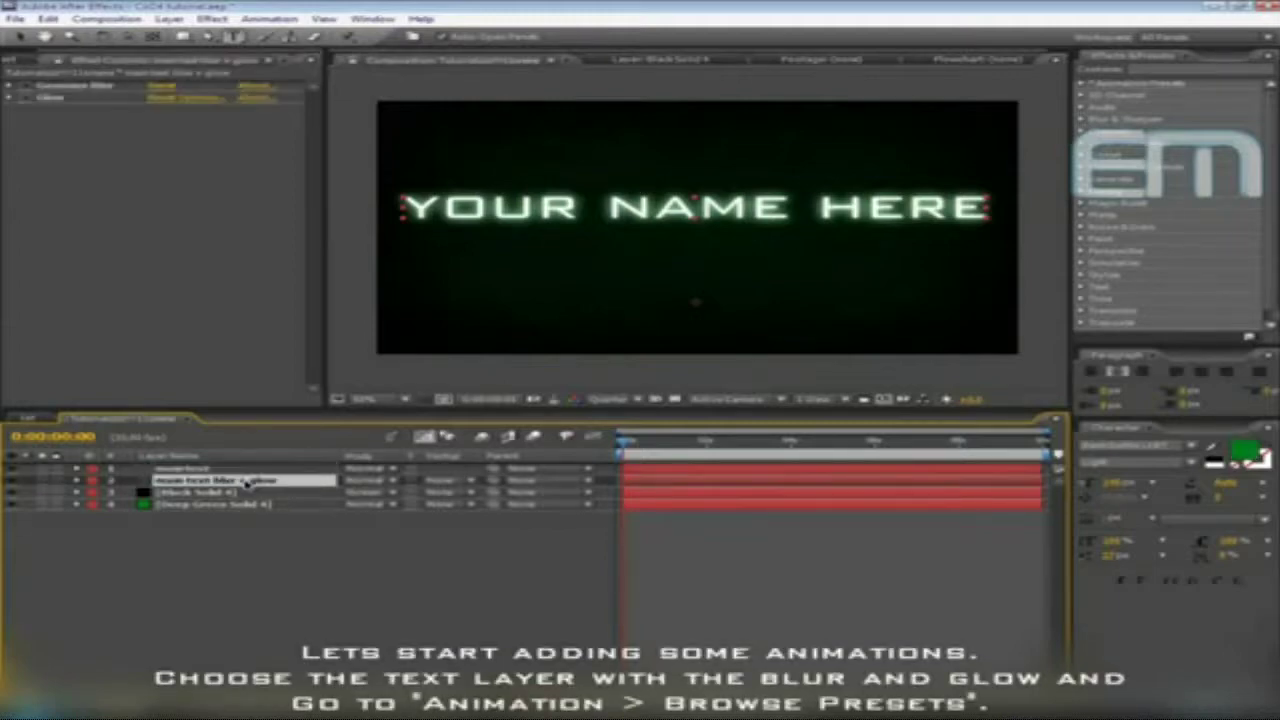
{"action": "left_click", "coordinate": [268, 19]}
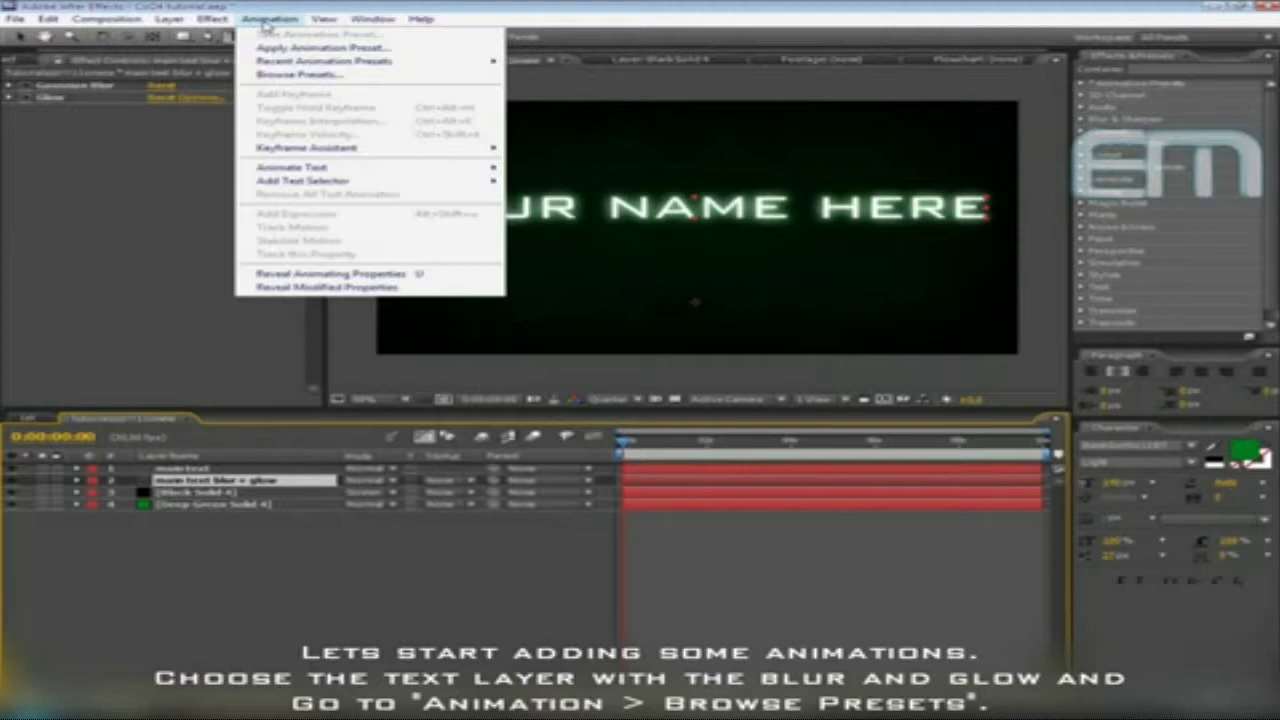
In Bridge, browse Text > Animate In and apply Decoder Fade In.ffx to the blur-and-glow layer
{"action": "left_click", "coordinate": [300, 75]}
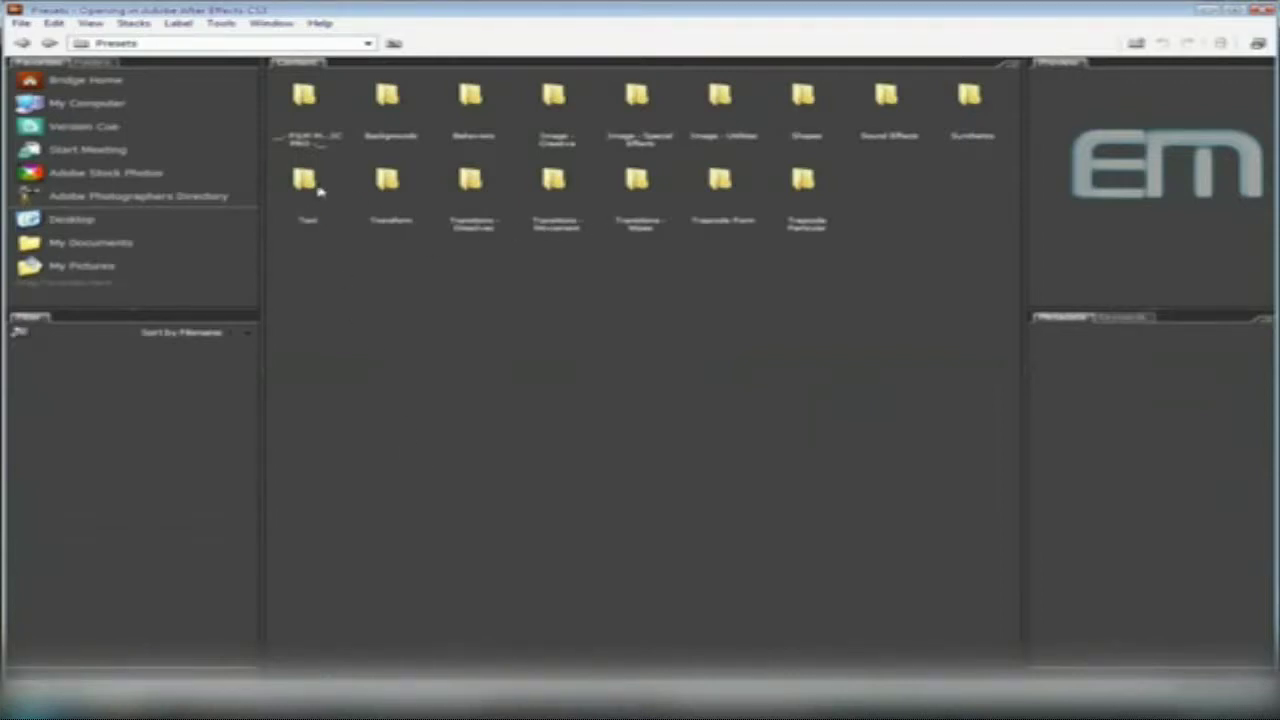
{"action": "left_click", "coordinate": [318, 190]}
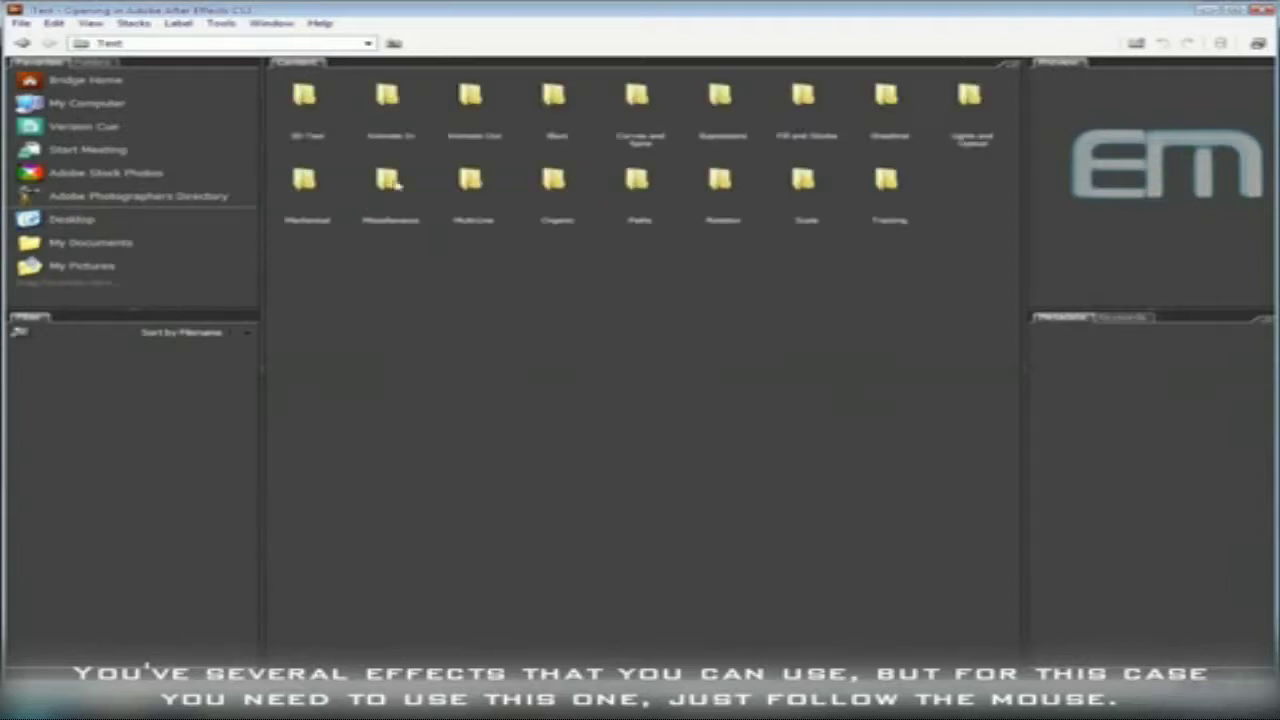
{"action": "left_click", "coordinate": [402, 122]}
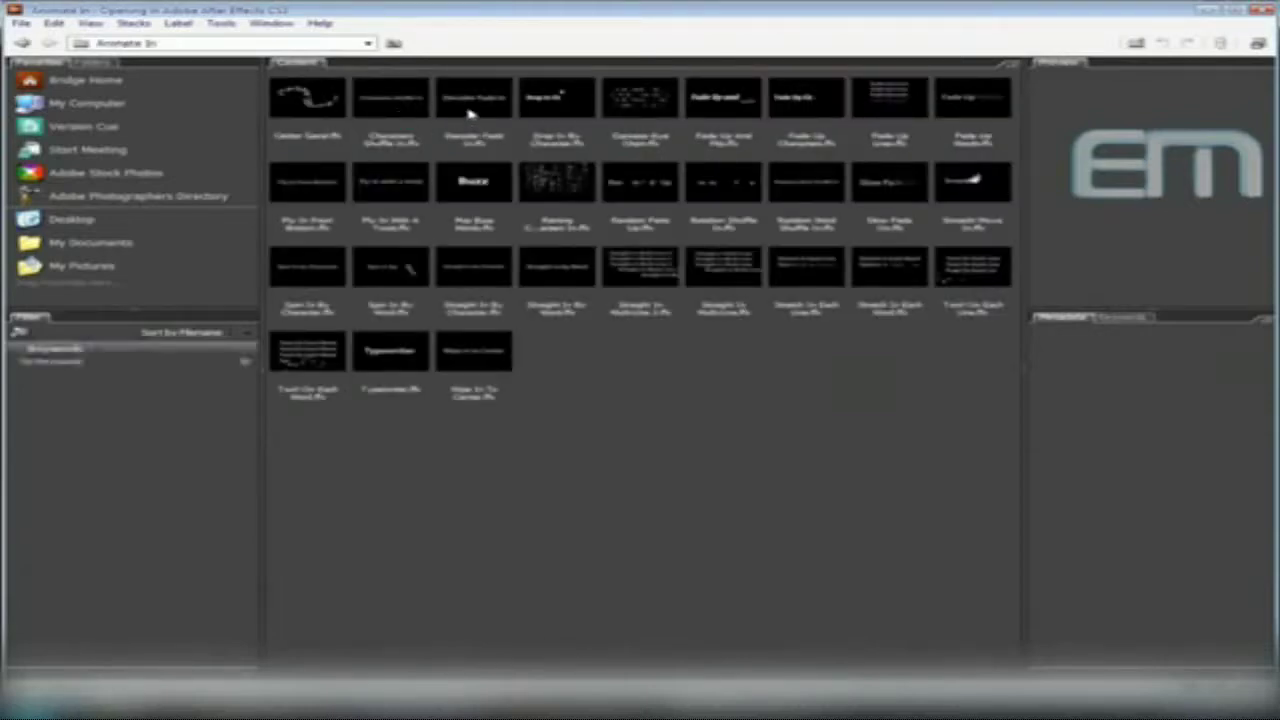
{"action": "left_click", "coordinate": [338, 107]}
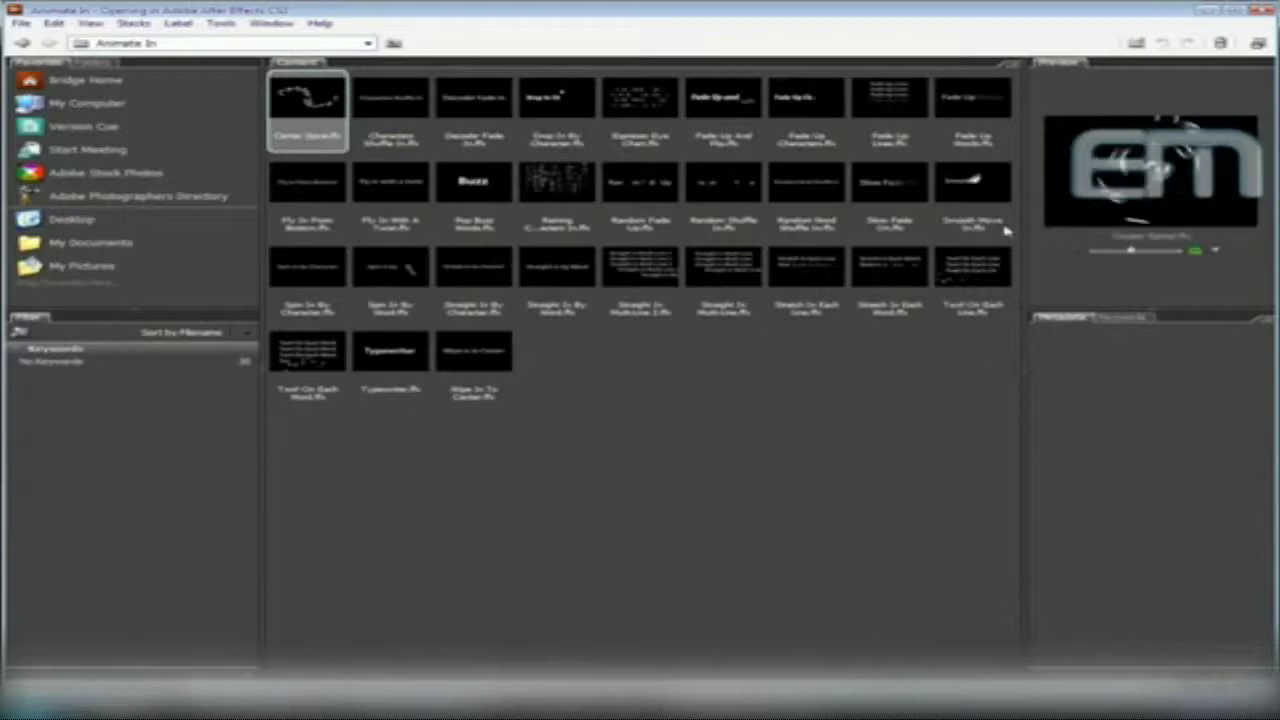
{"action": "left_click", "coordinate": [460, 140]}
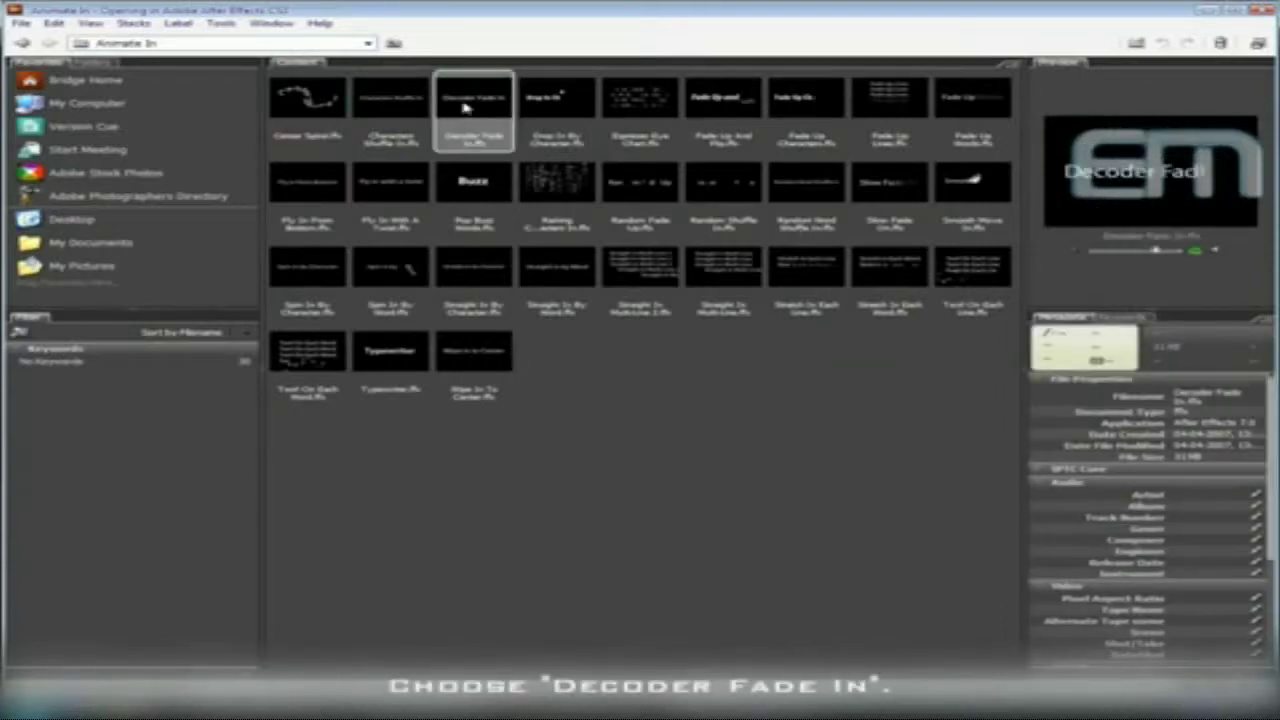
{"action": "double_click", "coordinate": [465, 108]}
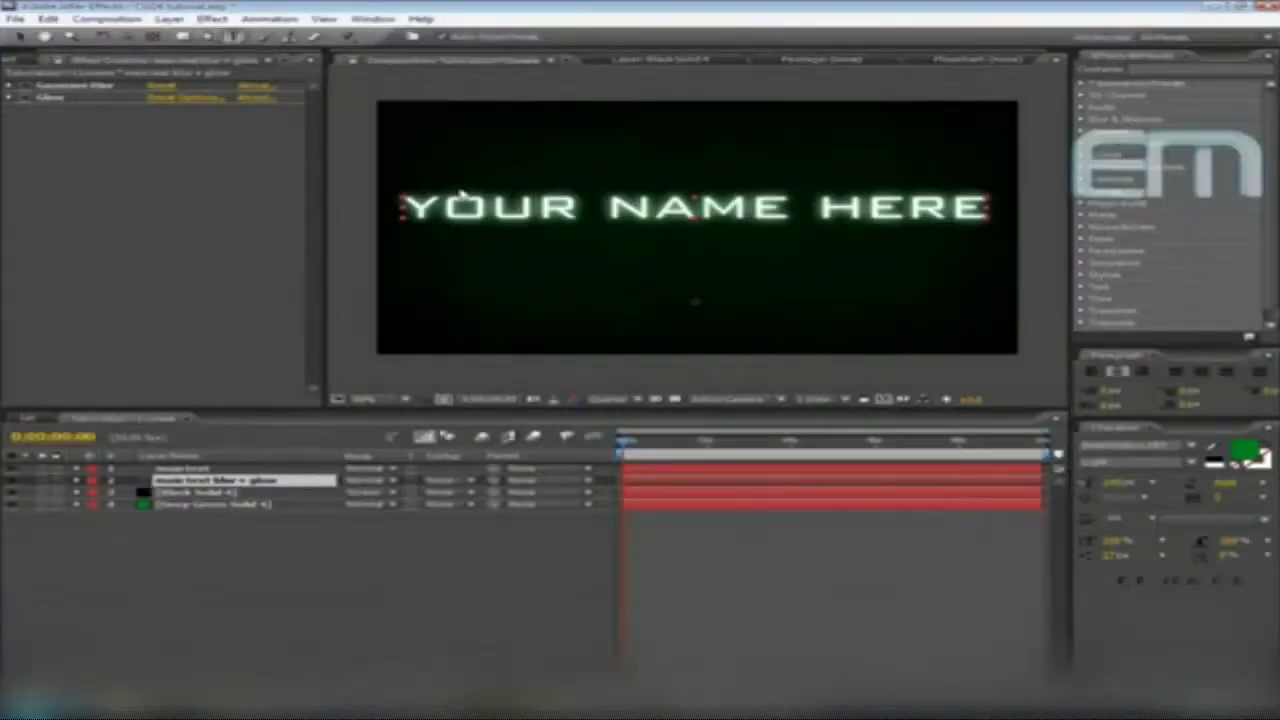
Apply Decoder Fade In from Recent Animation Presets to the main text layer
{"action": "left_click", "coordinate": [244, 483]}
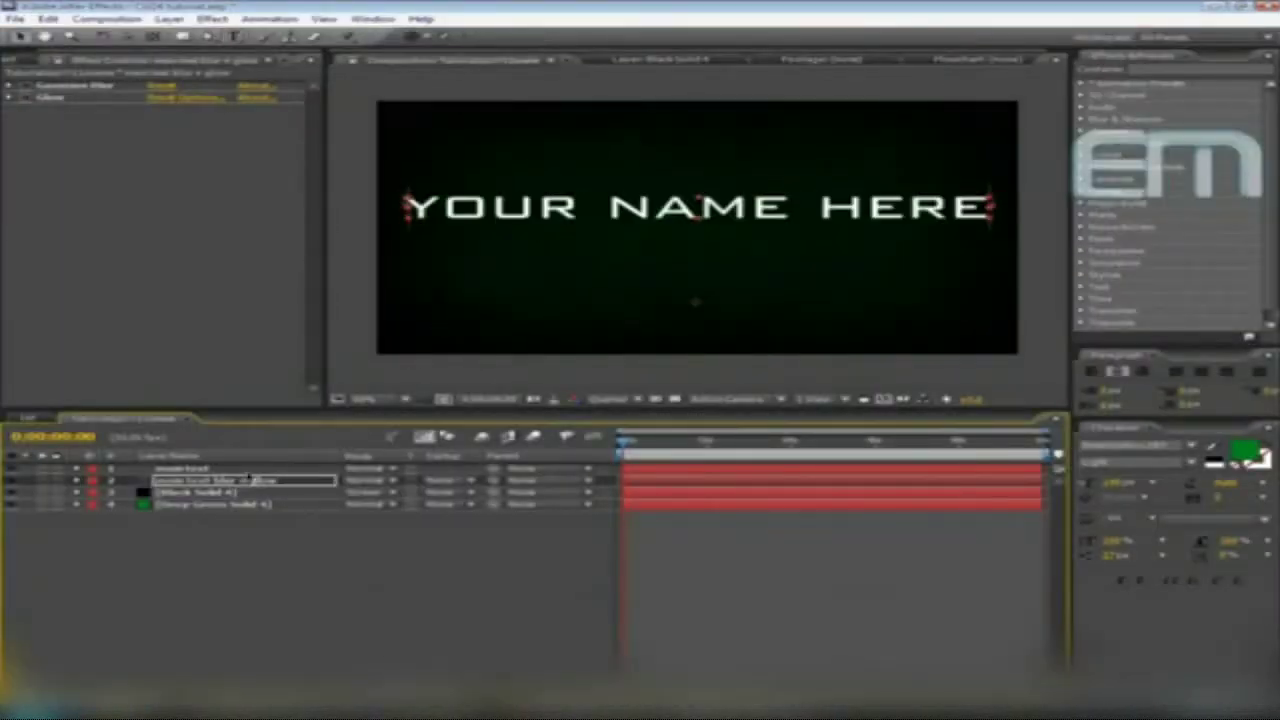
{"action": "left_click", "coordinate": [253, 469]}
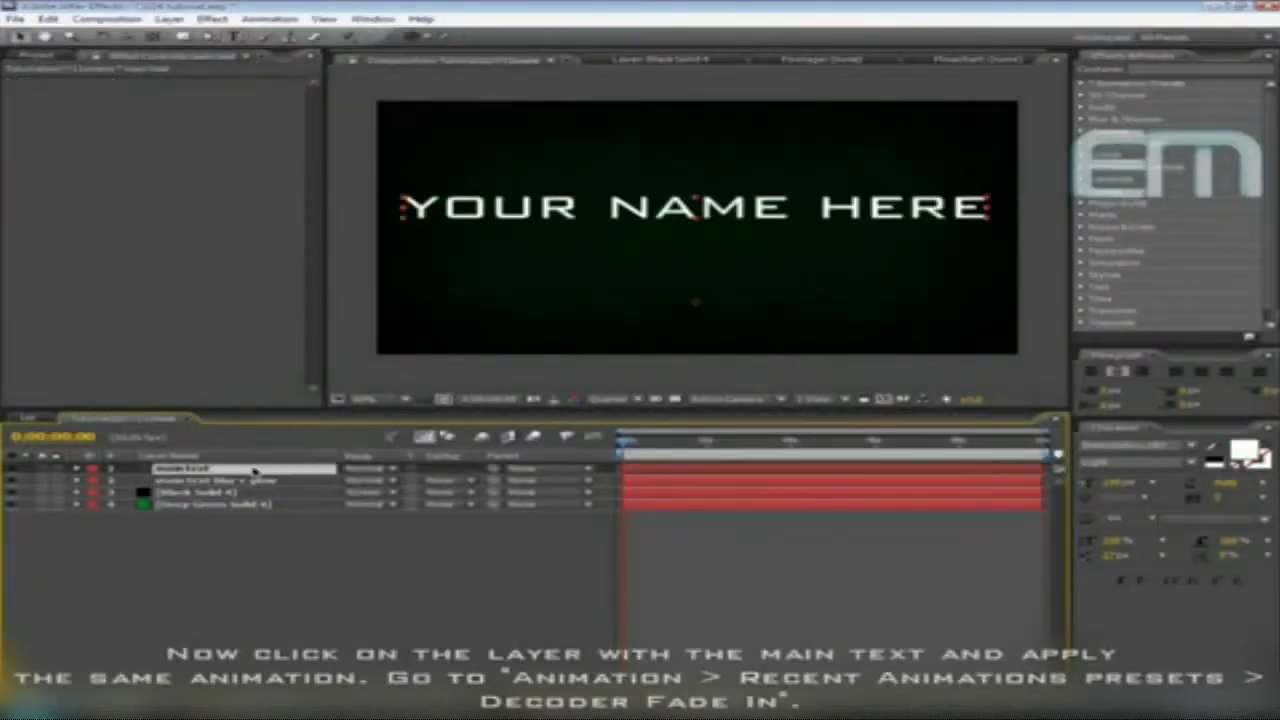
{"action": "left_click", "coordinate": [270, 20]}
{"action": "mouse_move", "coordinate": [290, 63]}
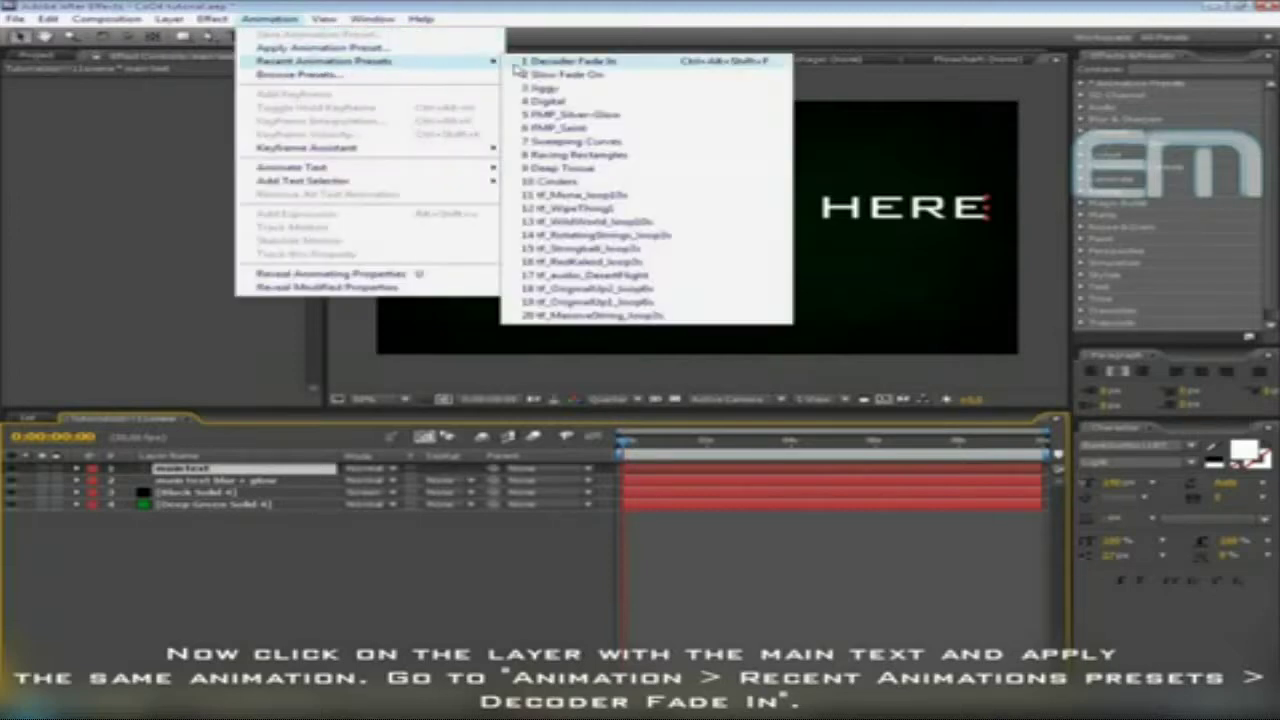
{"action": "left_click", "coordinate": [568, 62]}
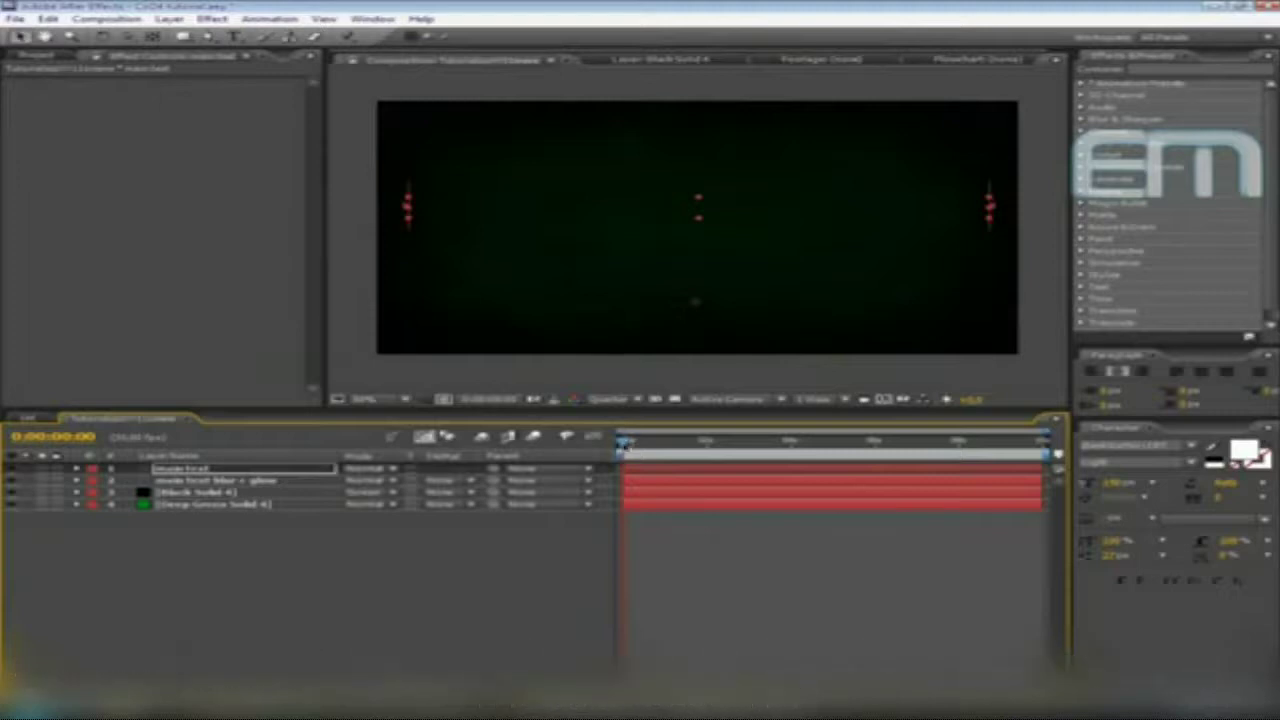
Play a RAM preview, then scrub to about 0:00:02:04 and reselect the main text layer
{"action": "left_click", "coordinate": [436, 630]}
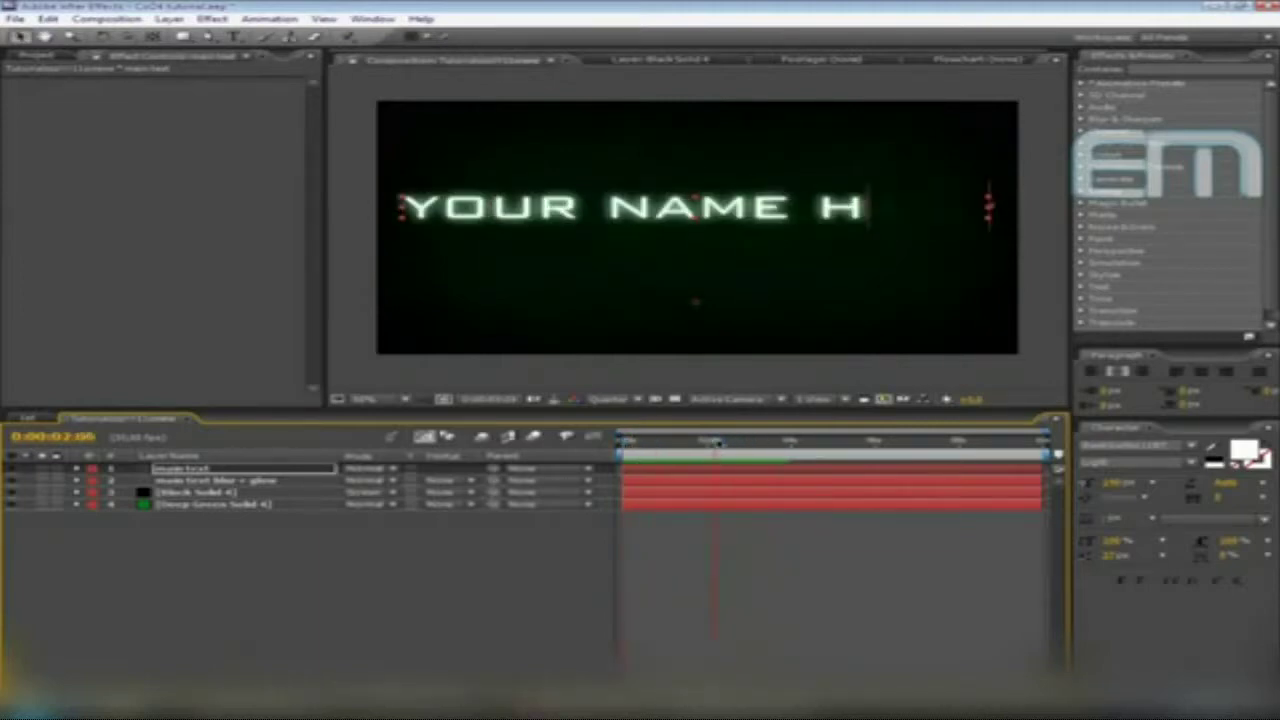
{"action": "left_click_drag", "start_coordinate": [621, 443], "coordinate": [713, 441]}
{"action": "left_click", "coordinate": [210, 565]}
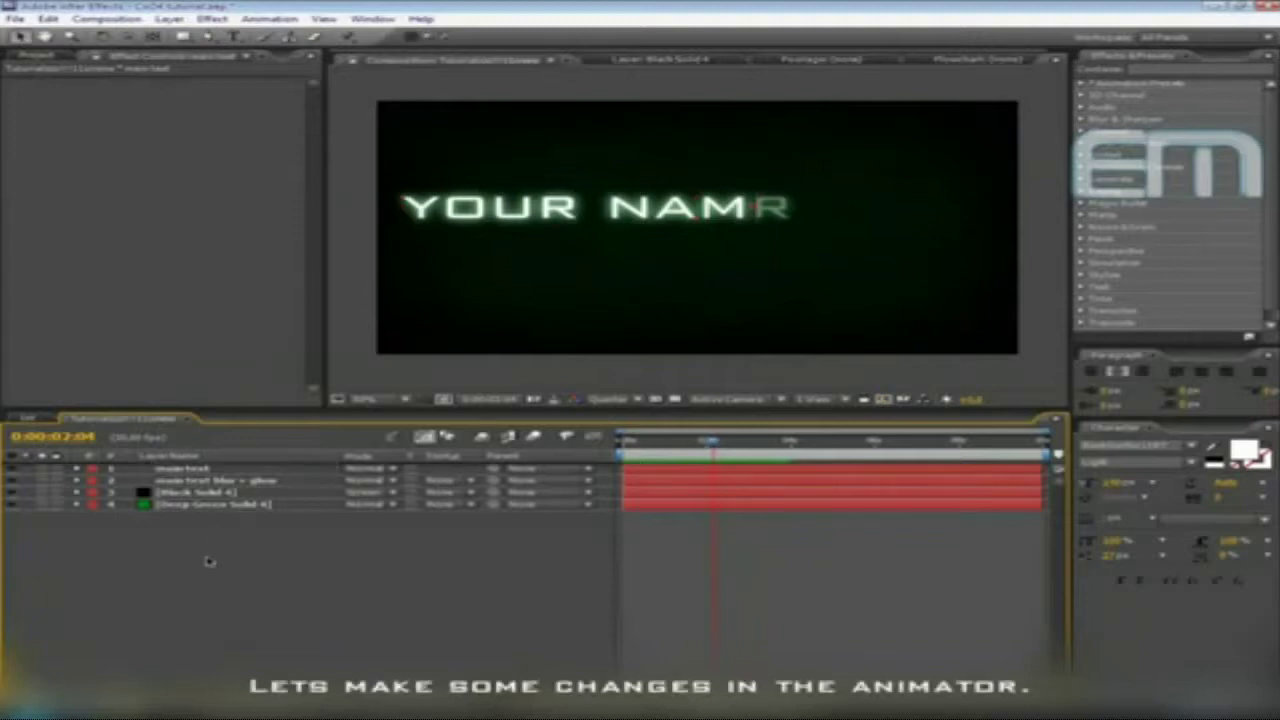
Expand the main text layer's Animator 1 and set Character Alignment to Center
{"action": "left_click", "coordinate": [168, 471]}
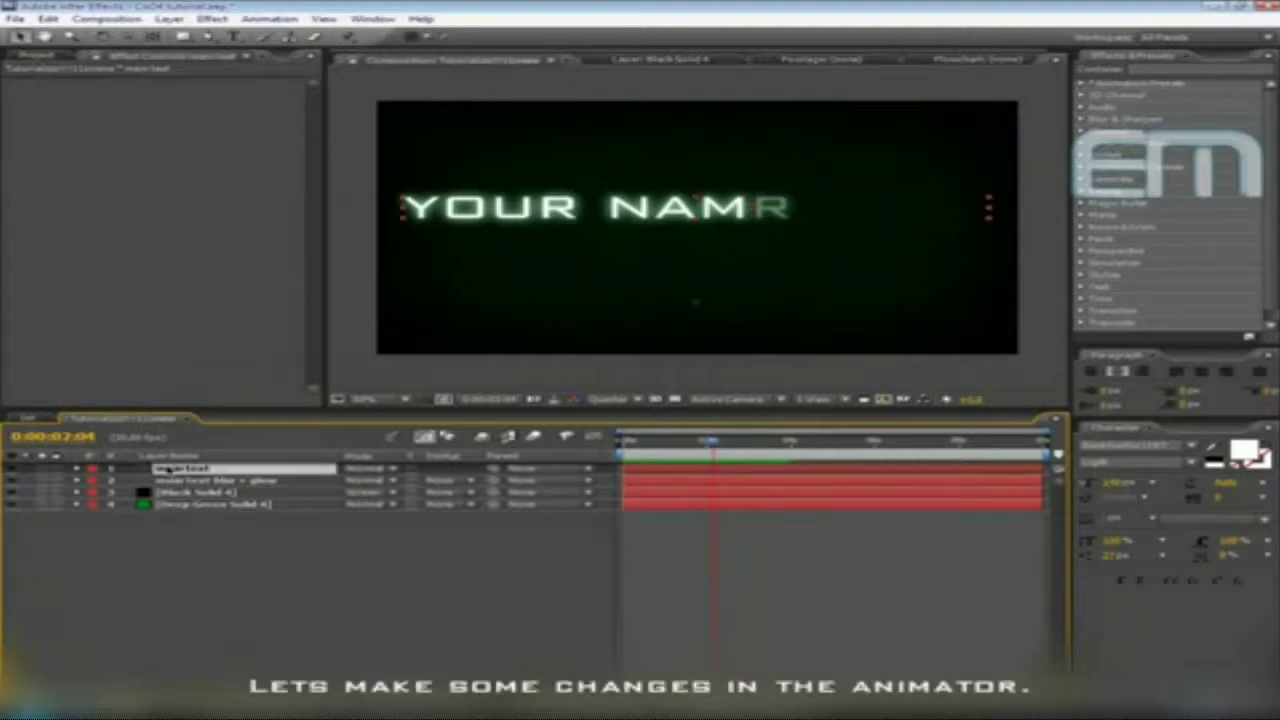
{"action": "left_click", "coordinate": [76, 469]}
{"action": "left_click", "coordinate": [94, 481]}
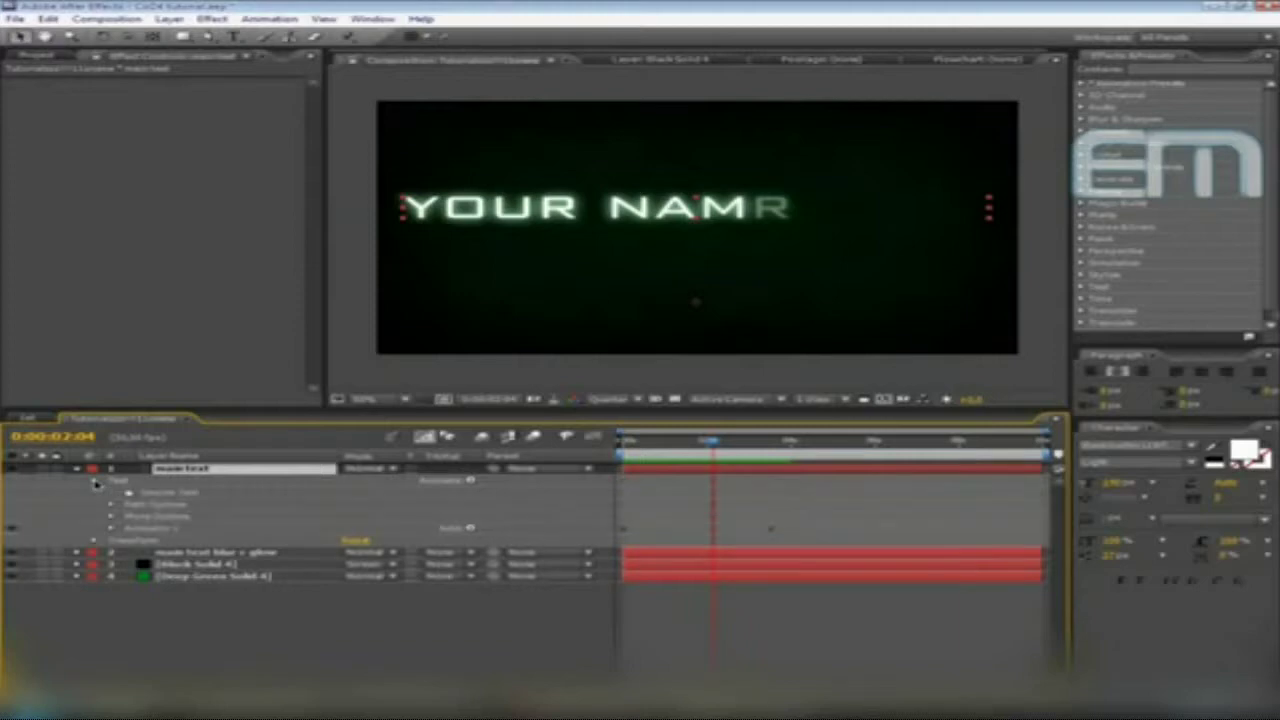
{"action": "left_click", "coordinate": [133, 530]}
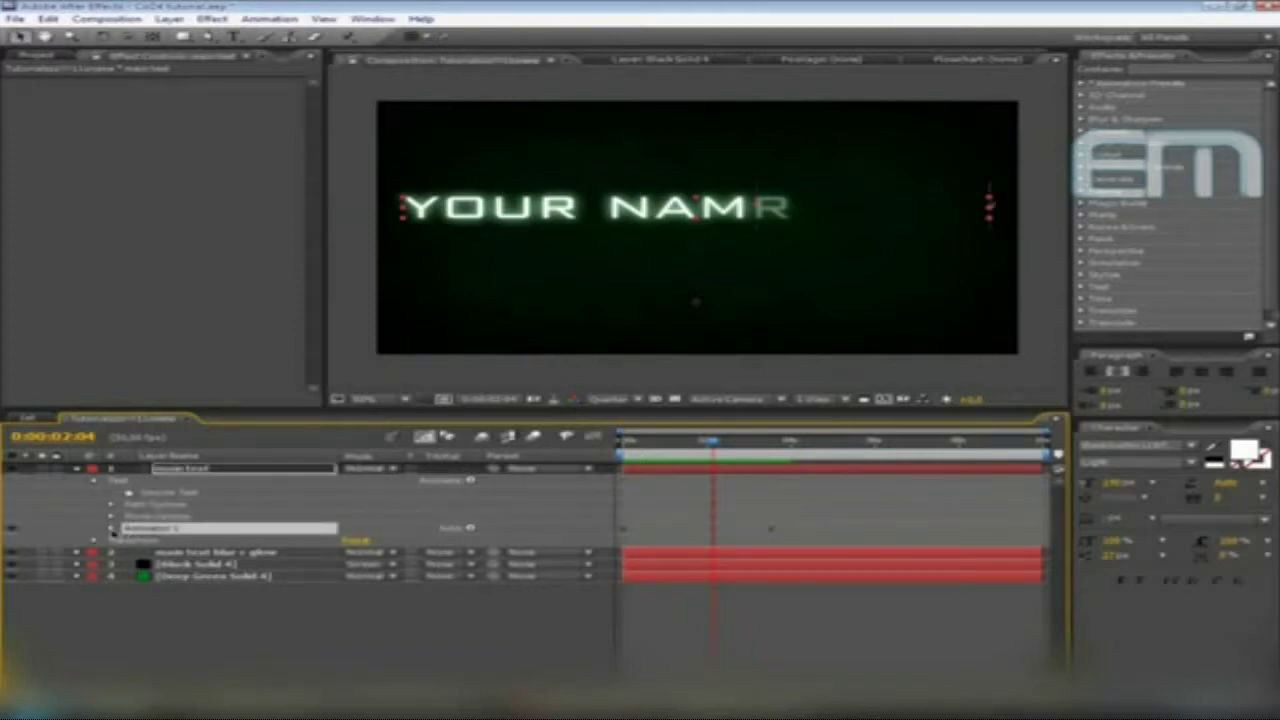
{"action": "left_click", "coordinate": [111, 529]}
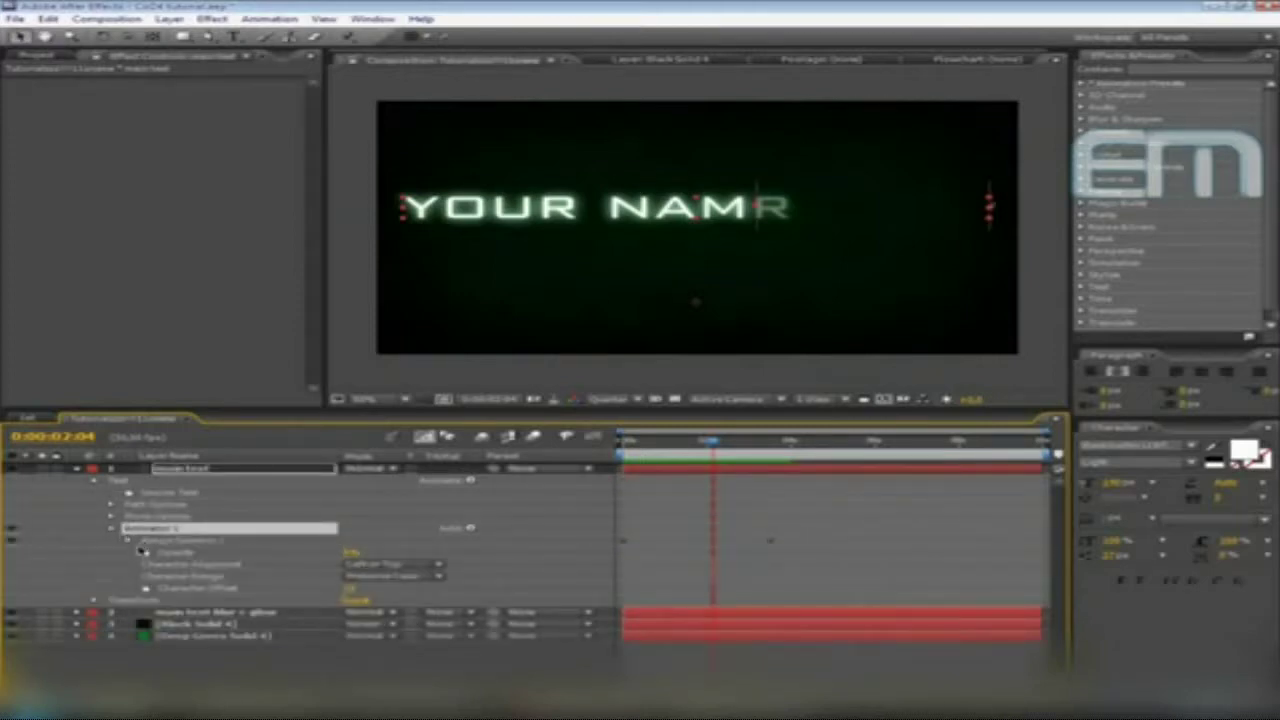
{"action": "left_click", "coordinate": [360, 577]}
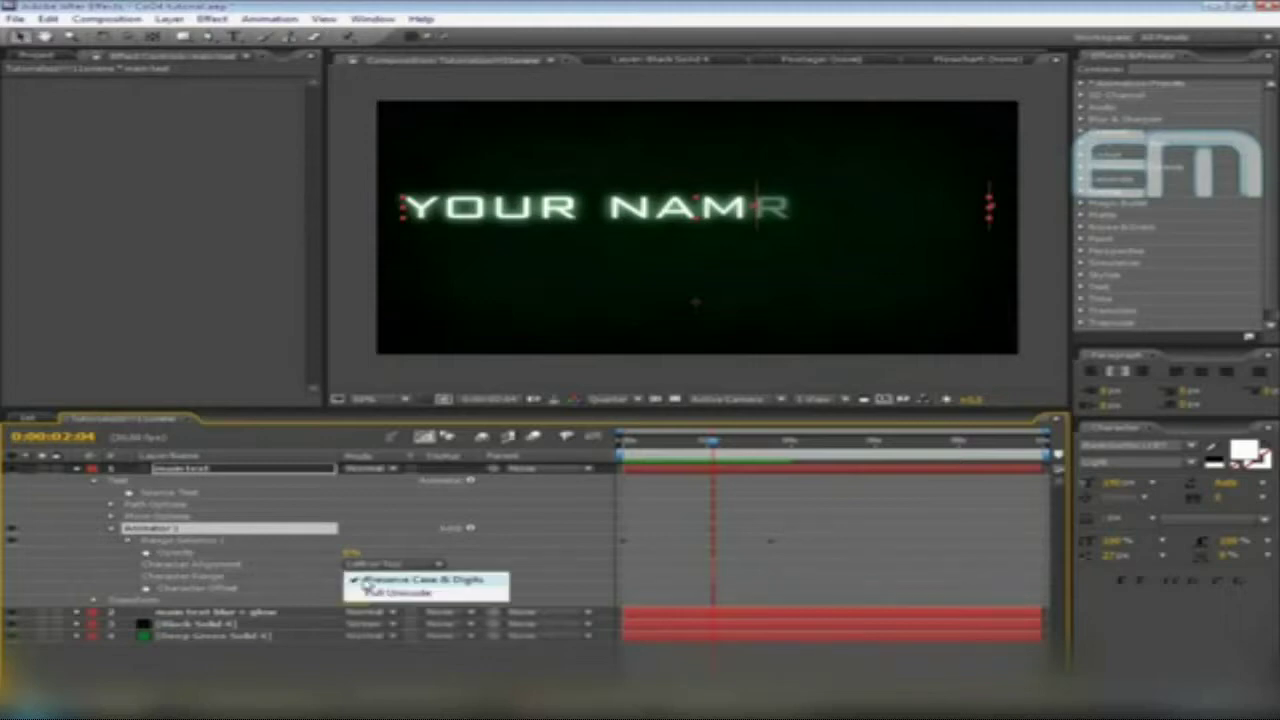
{"action": "left_click", "coordinate": [370, 564]}
{"action": "left_click", "coordinate": [358, 582]}
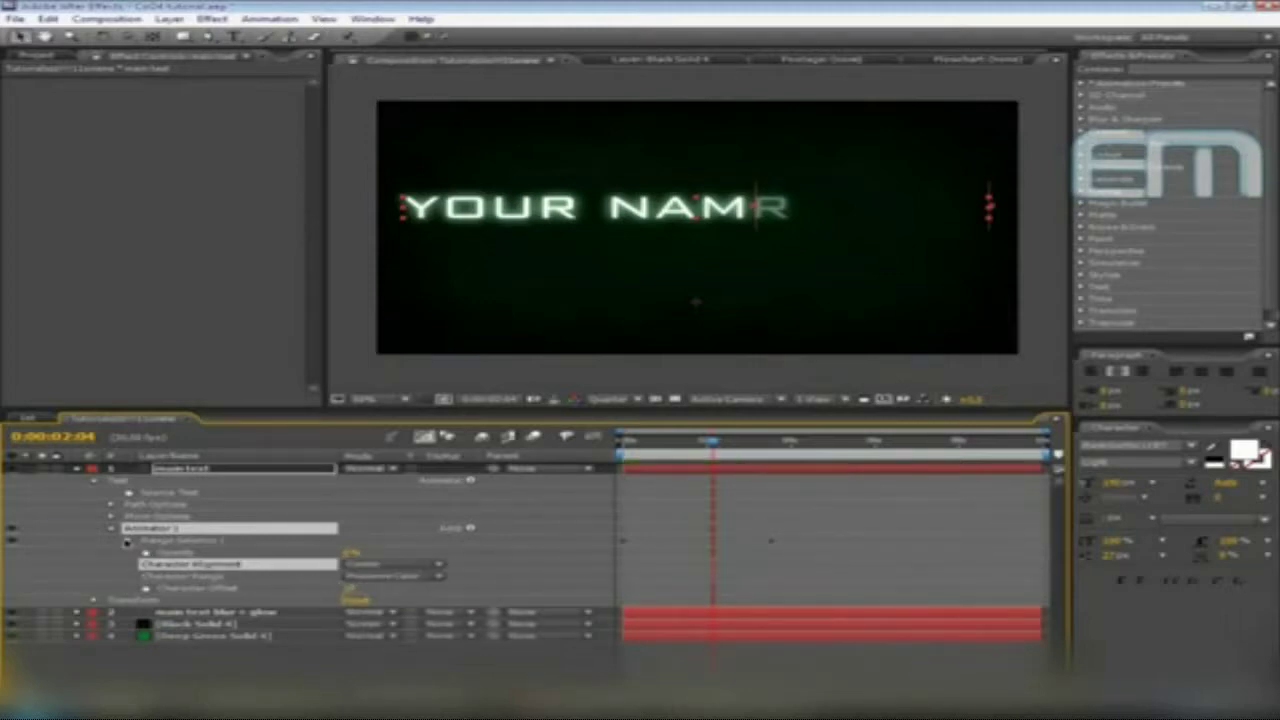
Set Range Selector 1 to Based On Characters with Smooth shape and Randomize Order on
{"action": "left_click", "coordinate": [131, 541]}
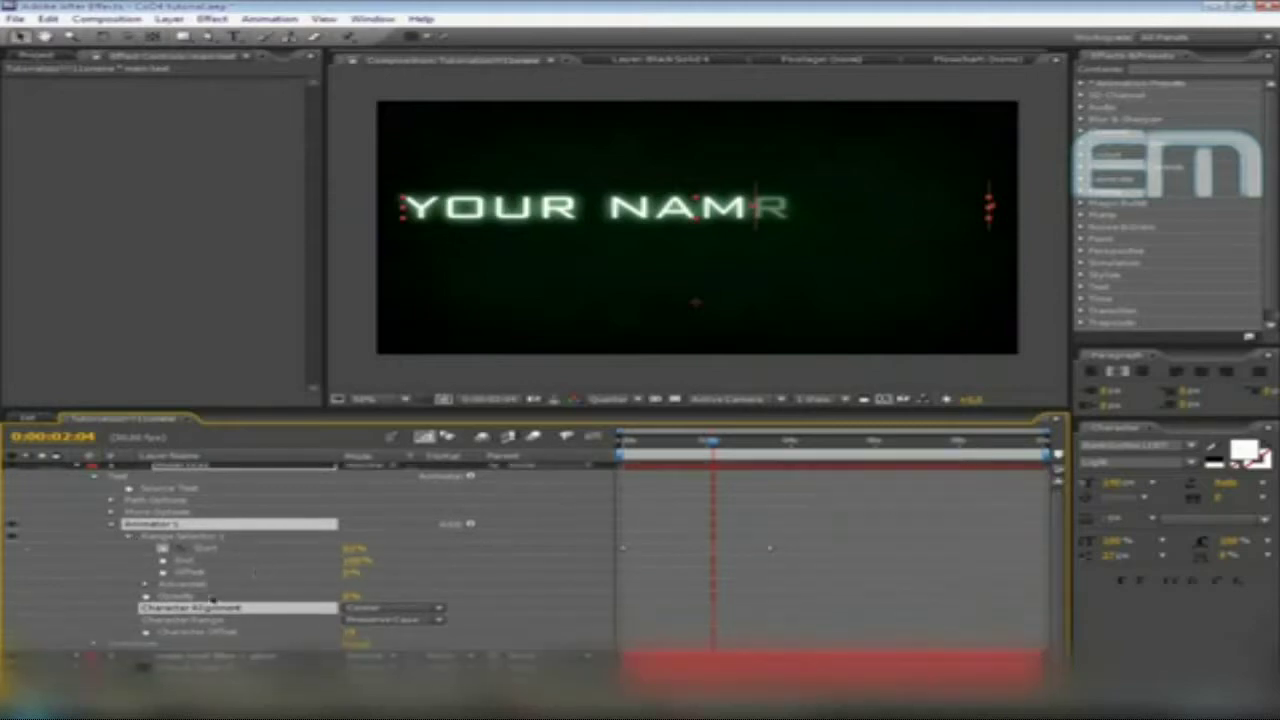
{"action": "left_click", "coordinate": [146, 585]}
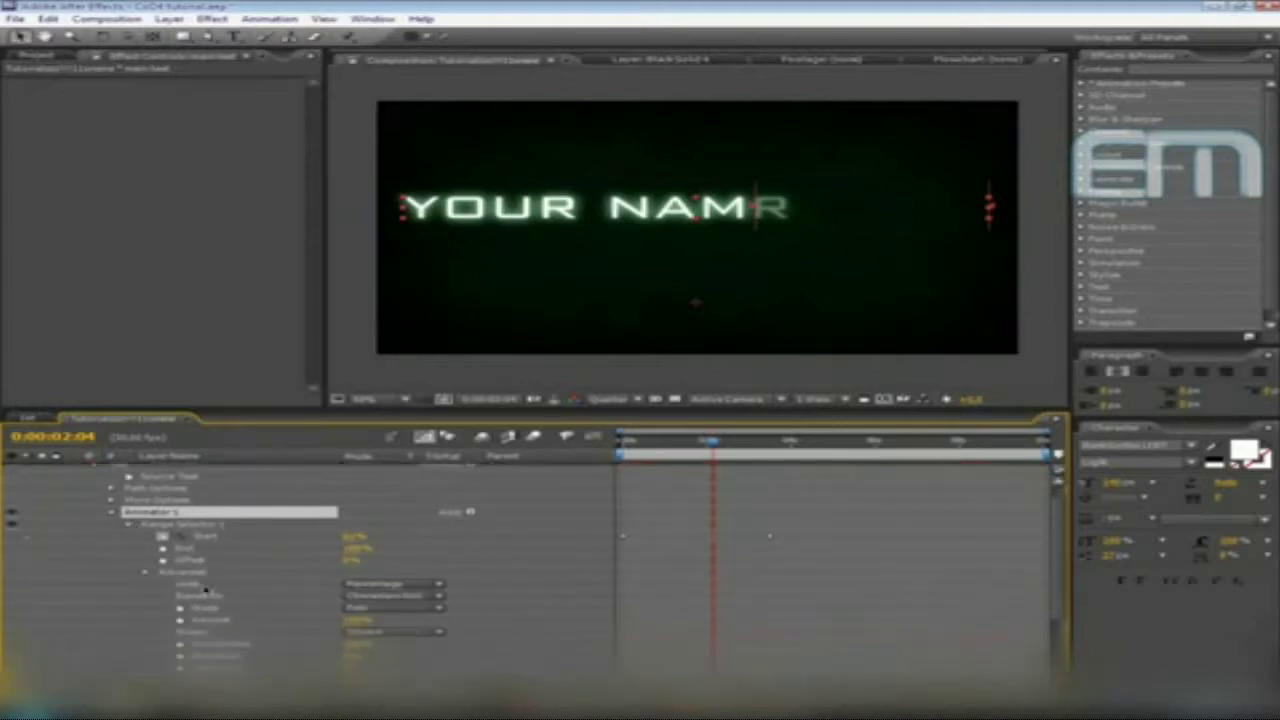
{"action": "scroll", "coordinate": [333, 594], "scroll_direction": "down", "scroll_amount": 2}
{"action": "left_click", "coordinate": [389, 562]}
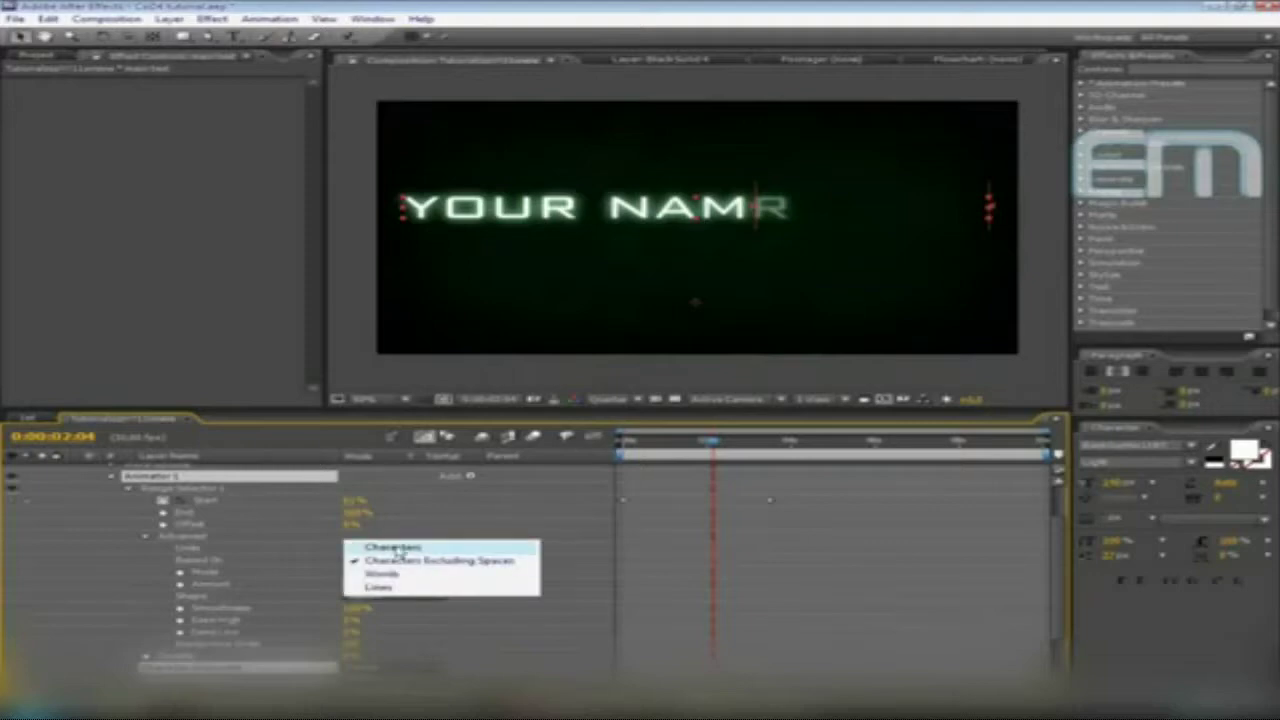
{"action": "left_click", "coordinate": [396, 549]}
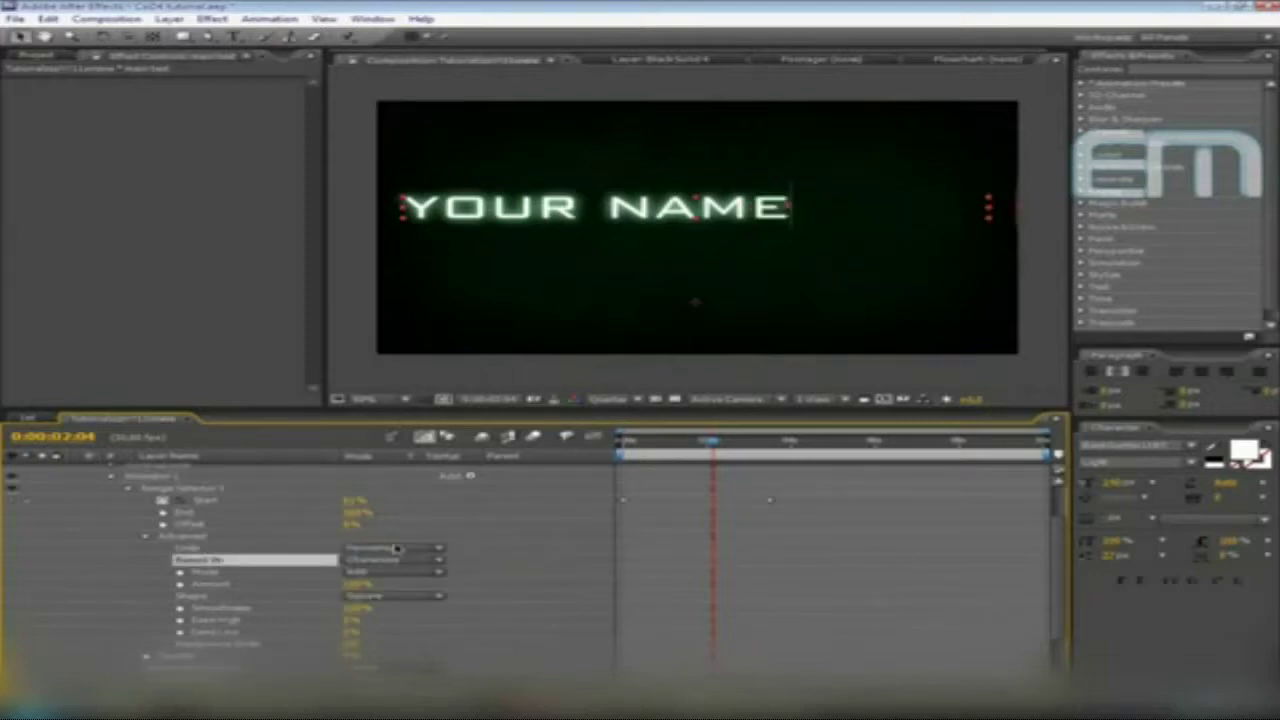
{"action": "left_click", "coordinate": [377, 598]}
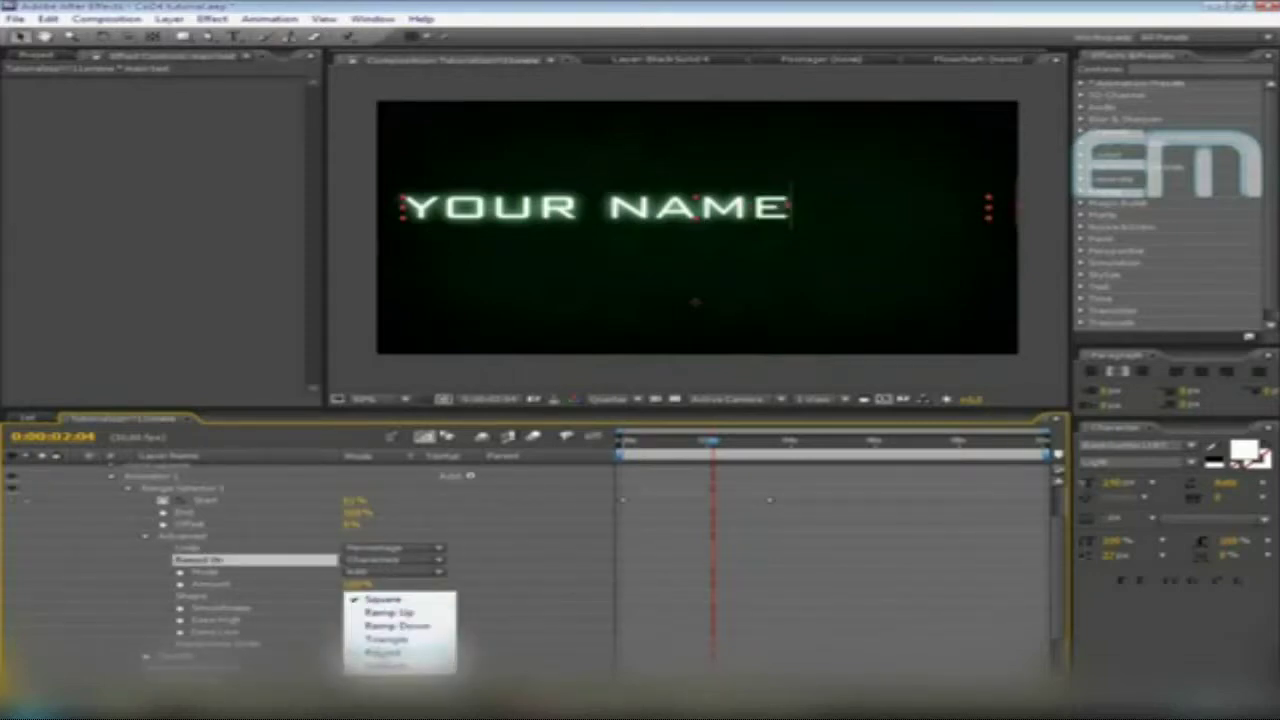
{"action": "left_click", "coordinate": [385, 660]}
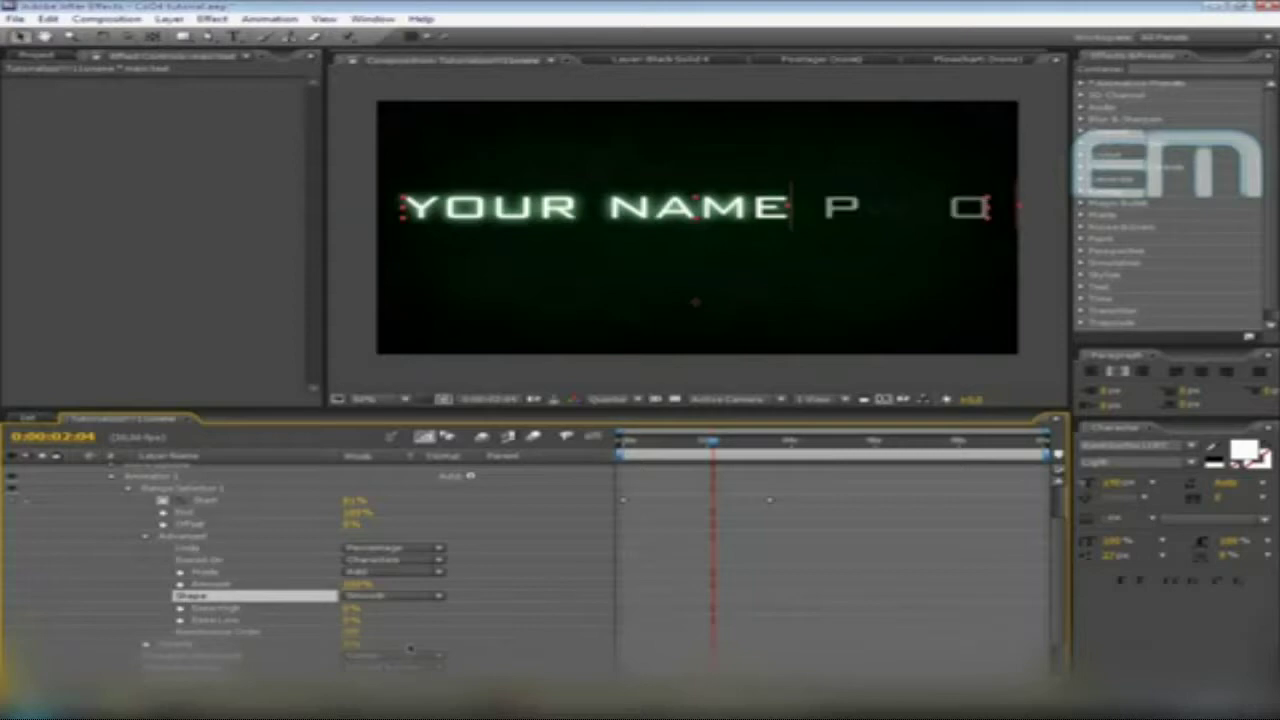
{"action": "left_click", "coordinate": [351, 633]}
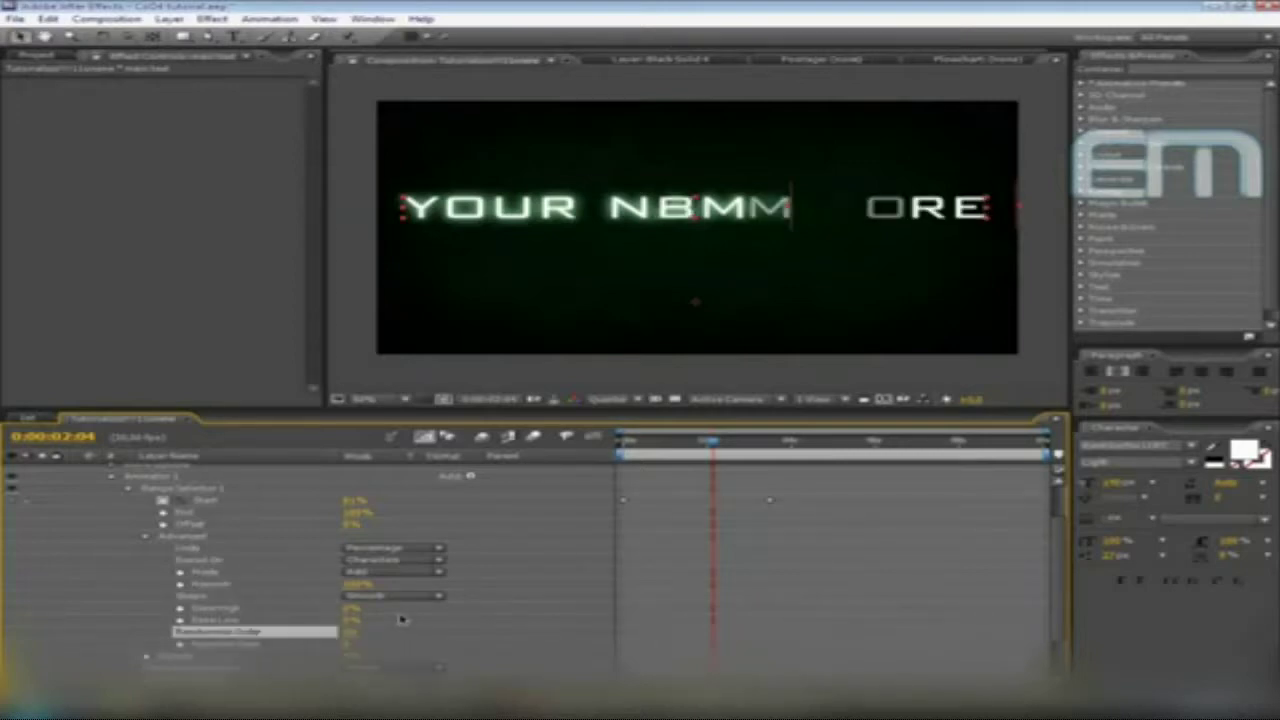
{"action": "left_click", "coordinate": [114, 481]}
On the blur + glow layer's Animator 1, set Character Alignment to Center
{"action": "left_click", "coordinate": [95, 483]}
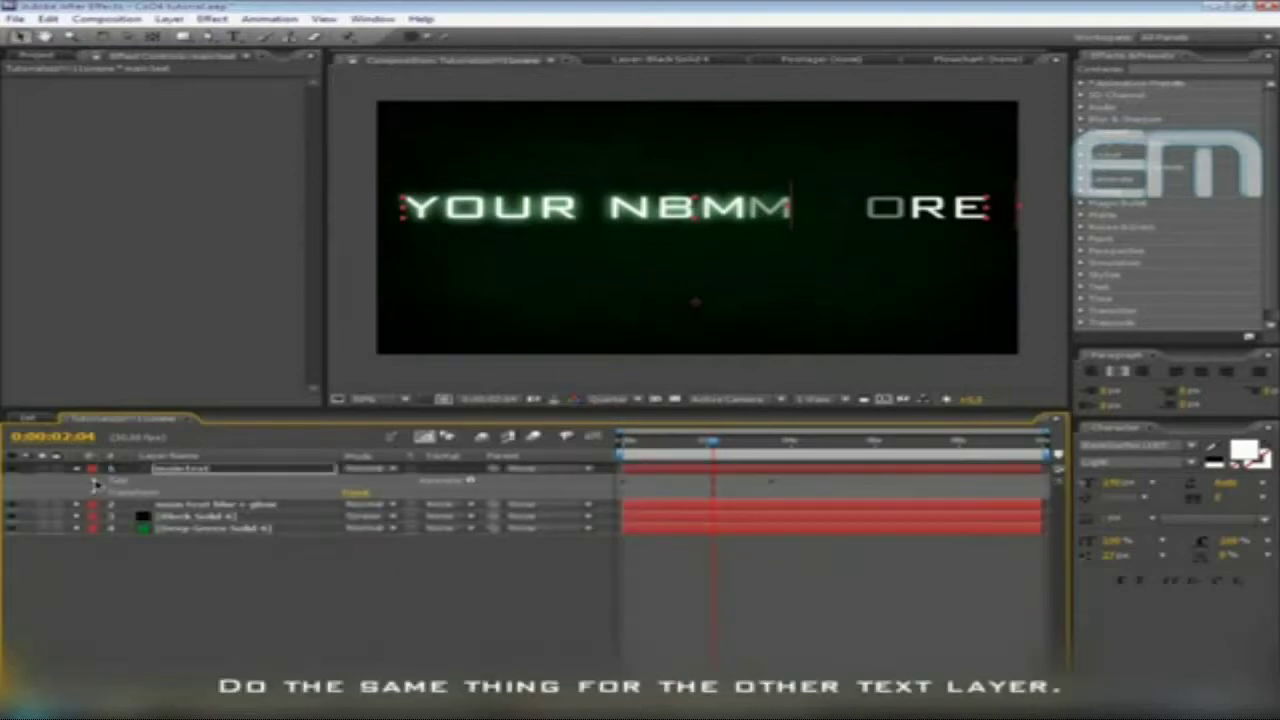
{"action": "left_click", "coordinate": [95, 483]}
{"action": "left_click", "coordinate": [78, 469]}
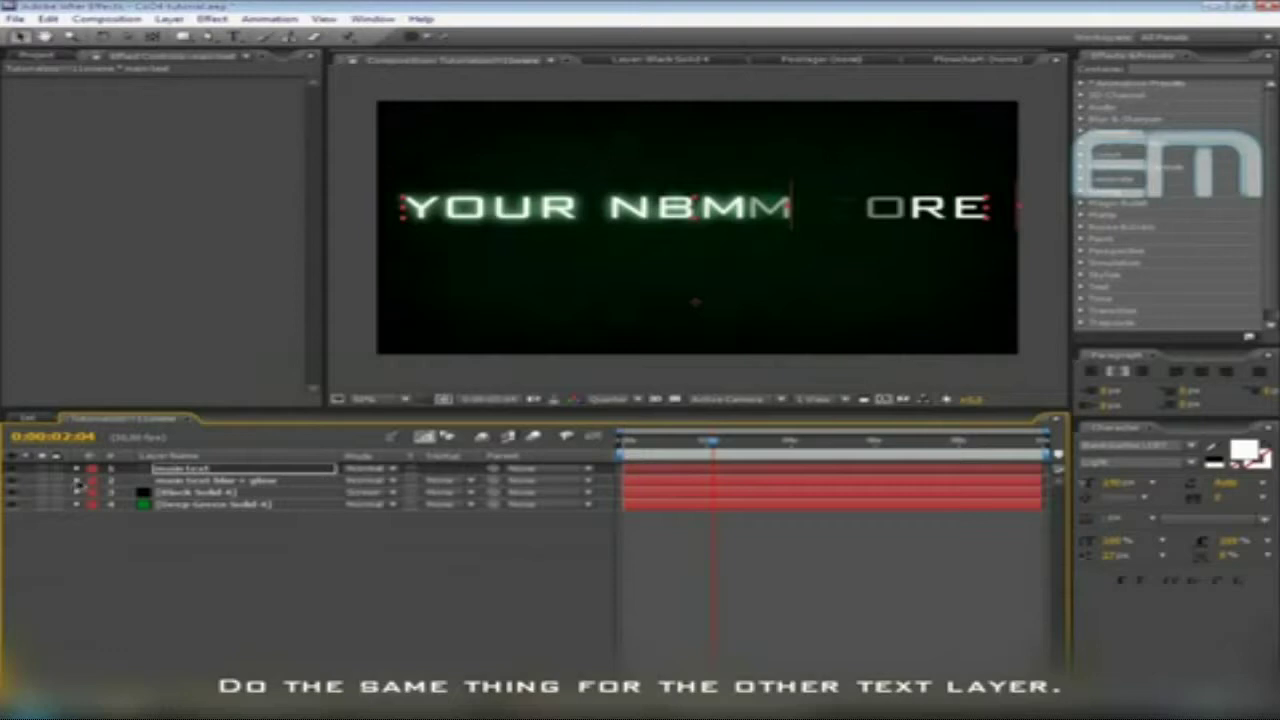
{"action": "left_click", "coordinate": [77, 481]}
{"action": "left_click", "coordinate": [95, 493]}
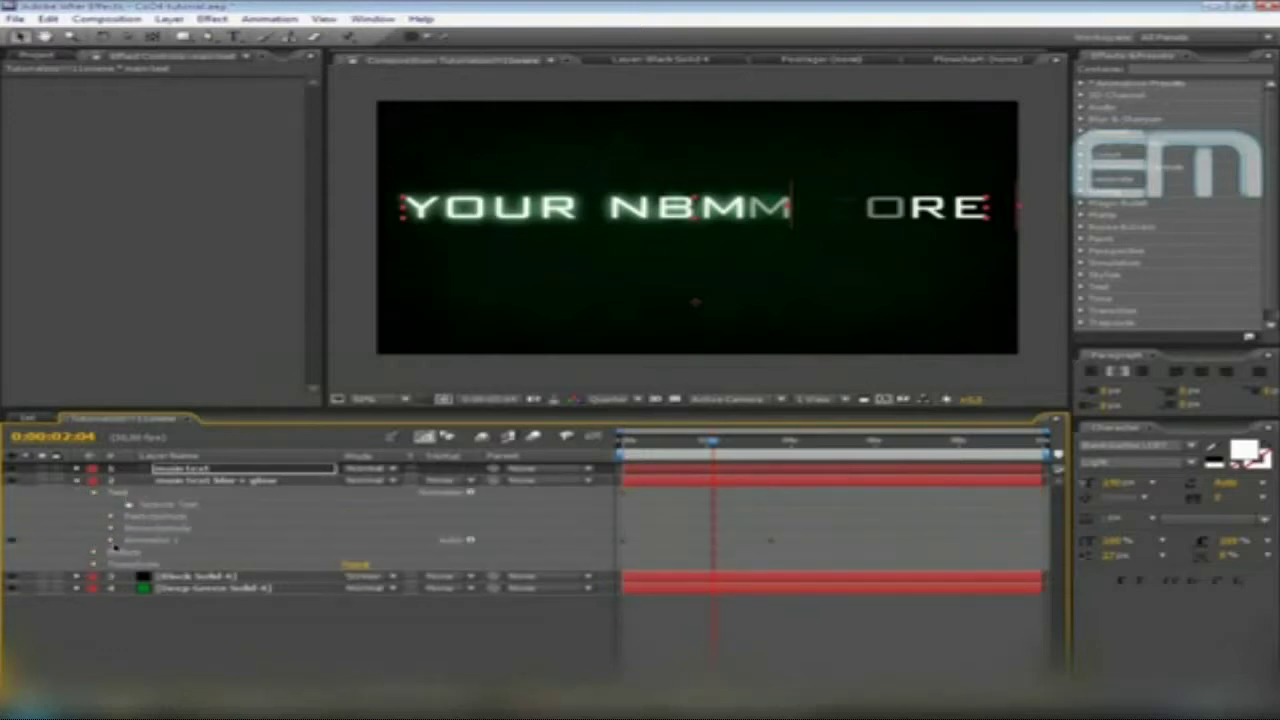
{"action": "left_click", "coordinate": [111, 540]}
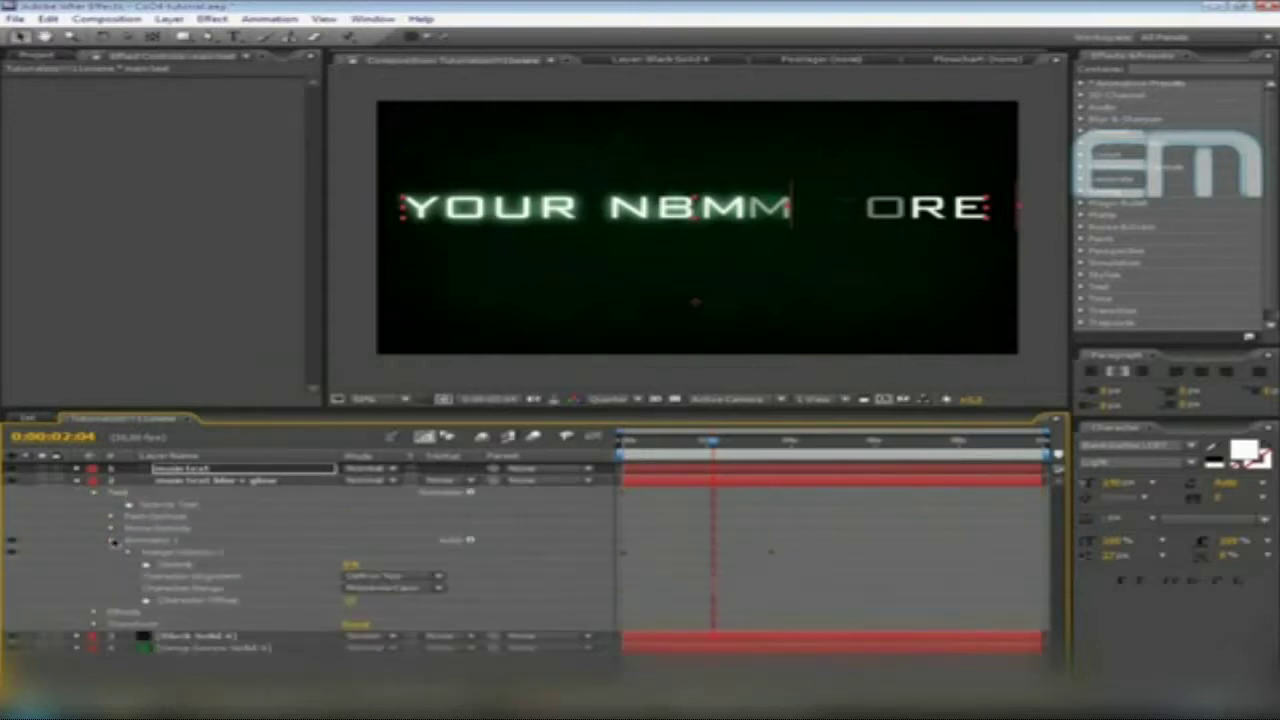
{"action": "left_click", "coordinate": [372, 577]}
{"action": "left_click", "coordinate": [383, 593]}
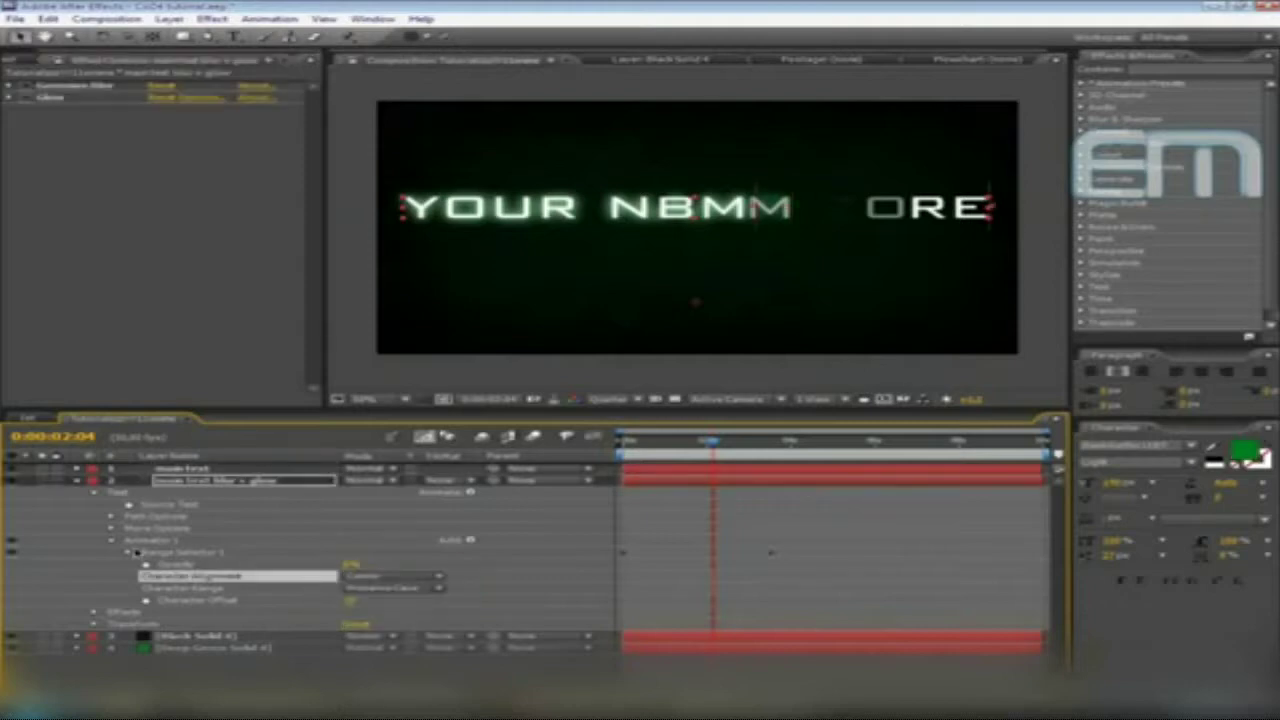
Set its range selector to Based On Characters and Smooth shape, with Randomize Order on
{"action": "left_click", "coordinate": [128, 553]}
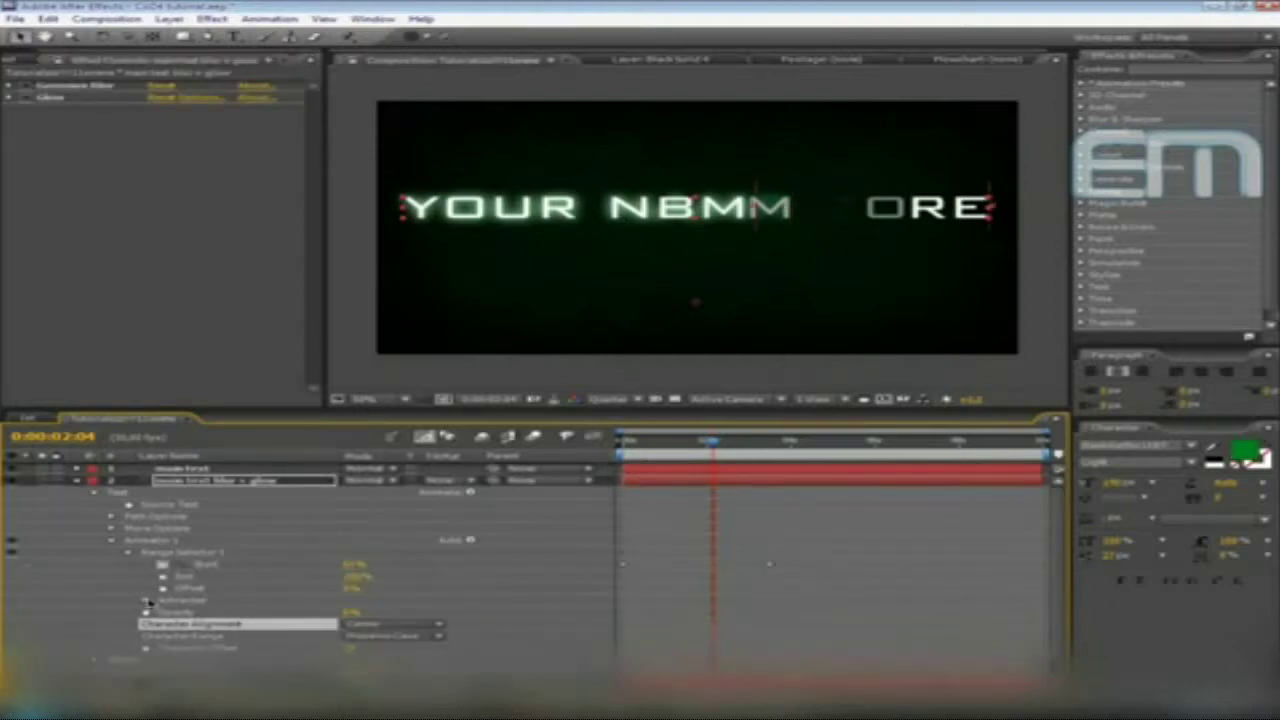
{"action": "left_click", "coordinate": [145, 601]}
{"action": "scroll", "coordinate": [145, 601], "scroll_direction": "down", "scroll_amount": 1}
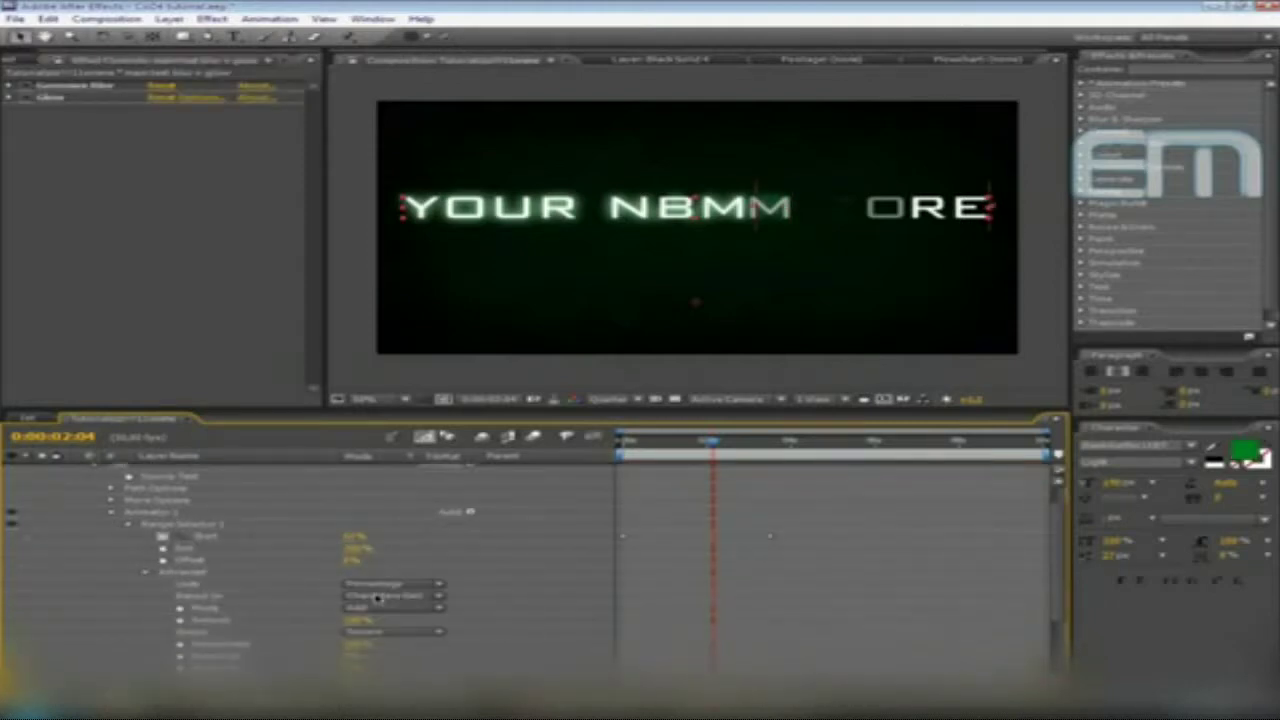
{"action": "left_click", "coordinate": [377, 598]}
{"action": "left_click", "coordinate": [380, 580]}
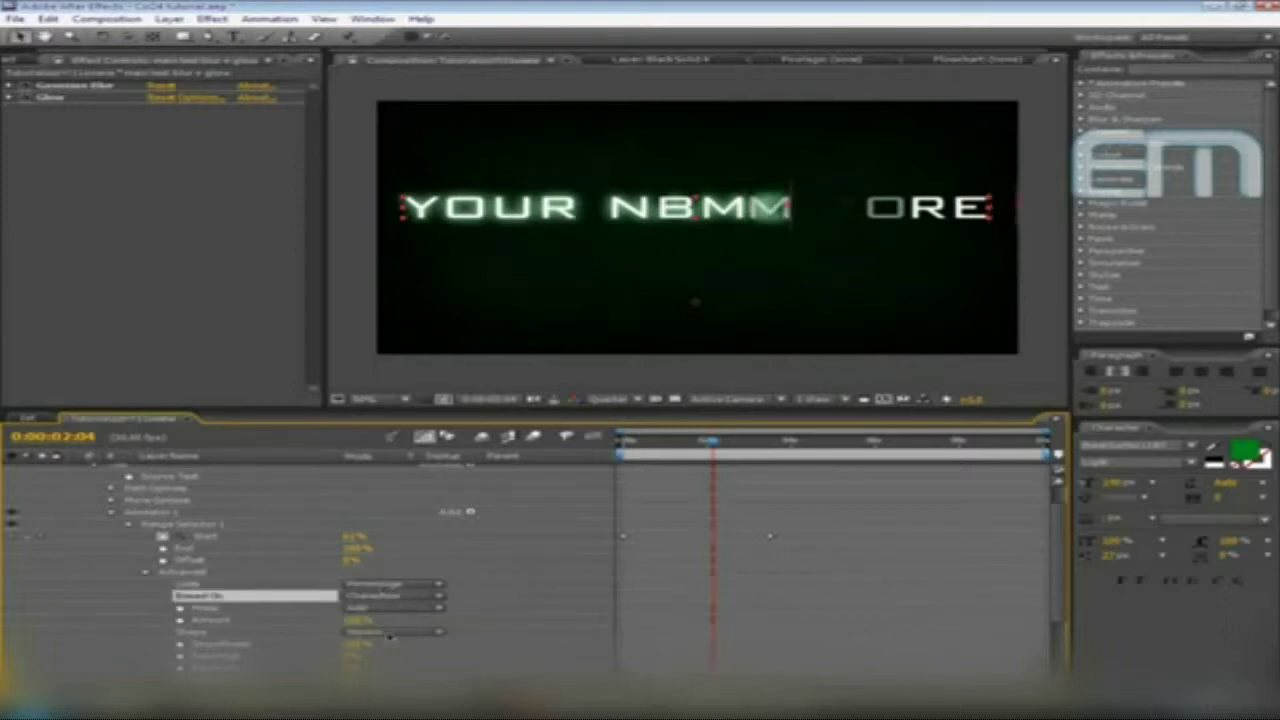
{"action": "left_click", "coordinate": [390, 633]}
{"action": "left_click", "coordinate": [390, 699]}
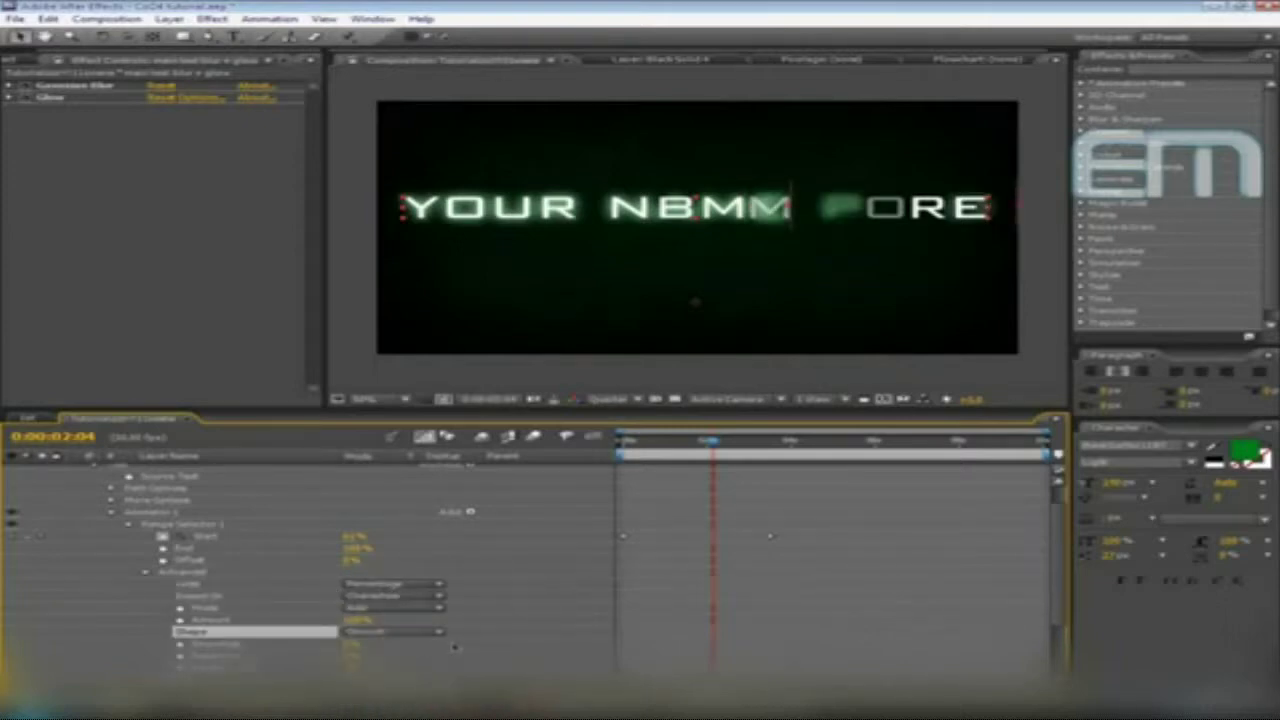
{"action": "scroll", "coordinate": [455, 647], "scroll_direction": "down", "scroll_amount": 2}
{"action": "left_click", "coordinate": [355, 621]}
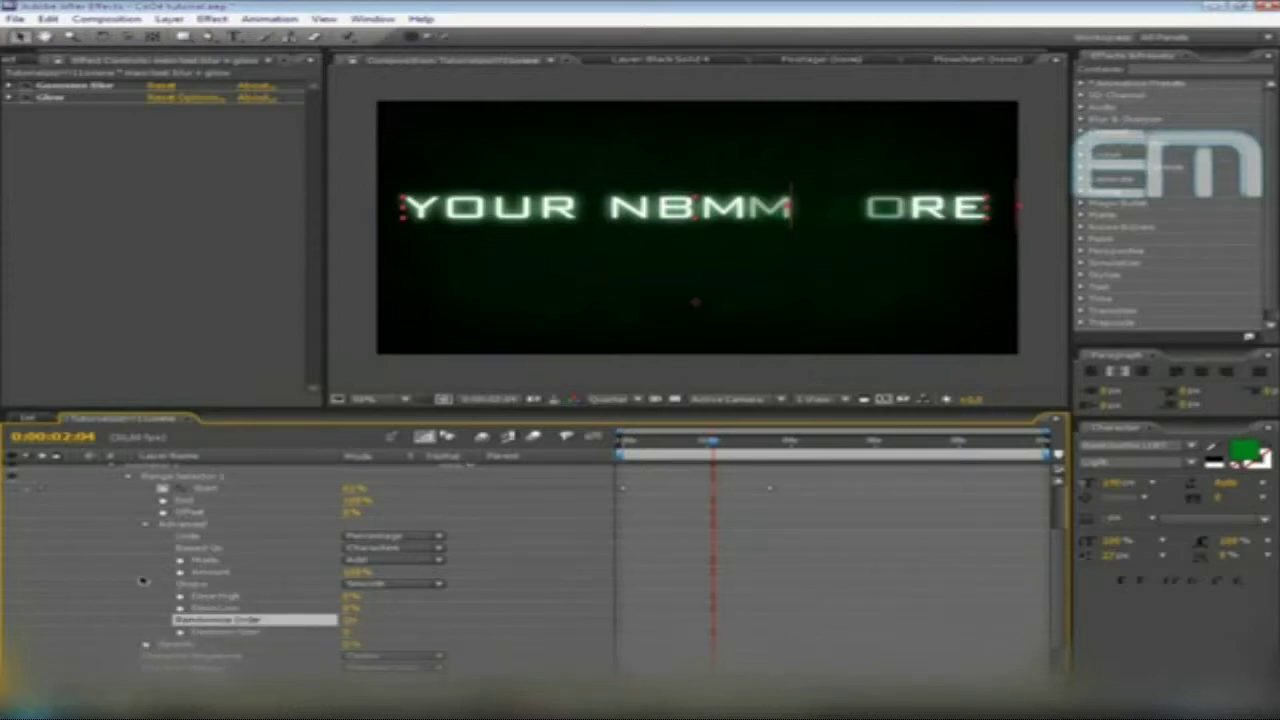
{"action": "scroll", "coordinate": [143, 580], "scroll_direction": "up", "scroll_amount": 2}
{"action": "scroll", "coordinate": [139, 545], "scroll_direction": "up", "scroll_amount": 2}
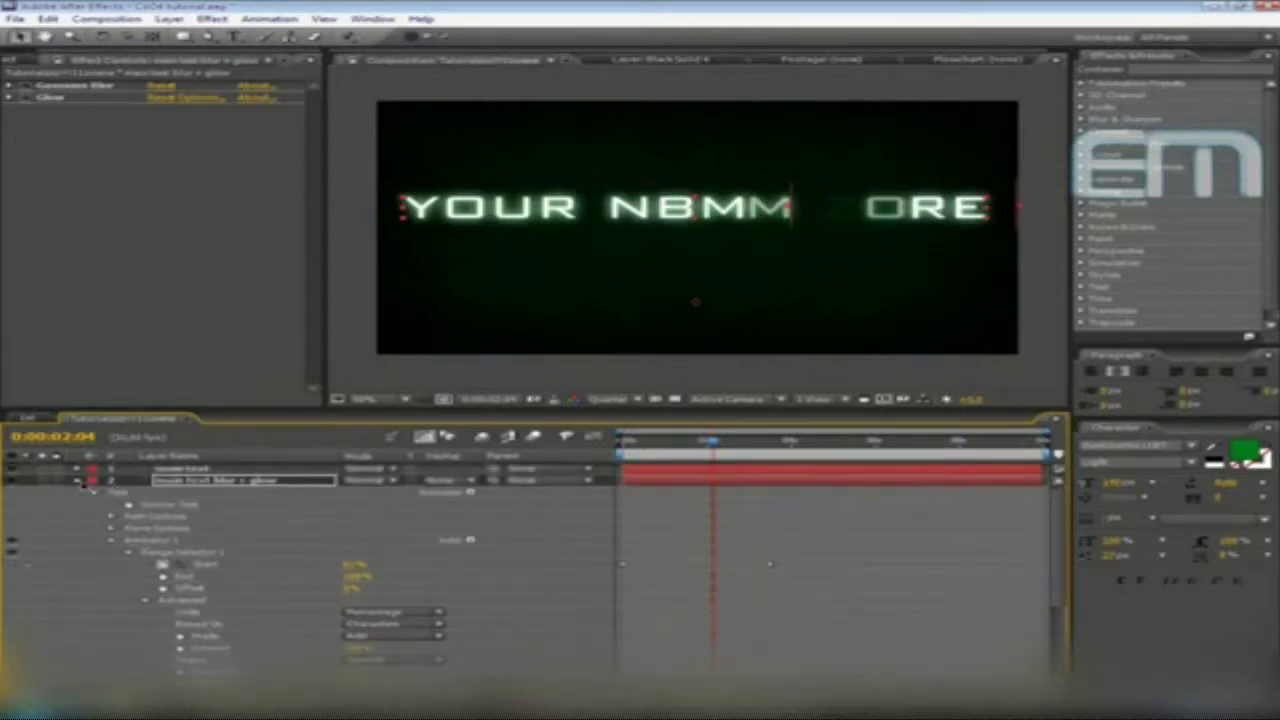
{"action": "left_click", "coordinate": [78, 480]}
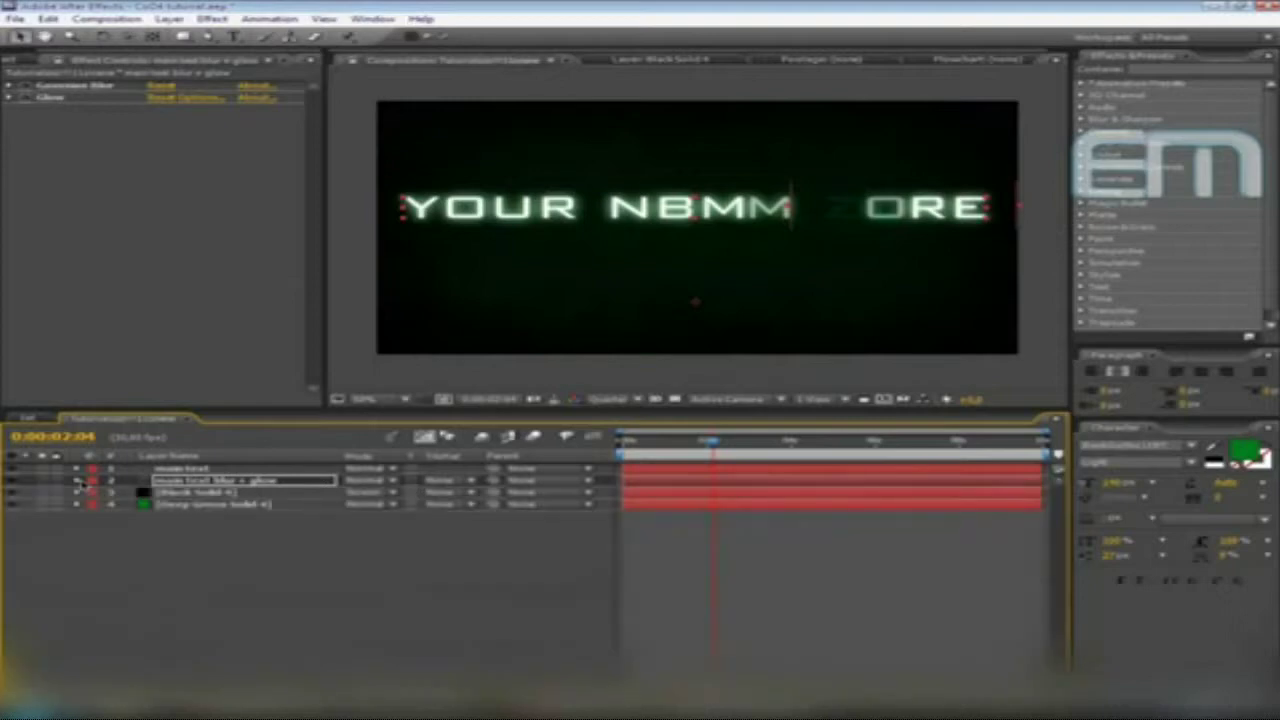
Select the main text layer and choose Animation > Browse Presets
{"action": "left_click", "coordinate": [190, 468]}
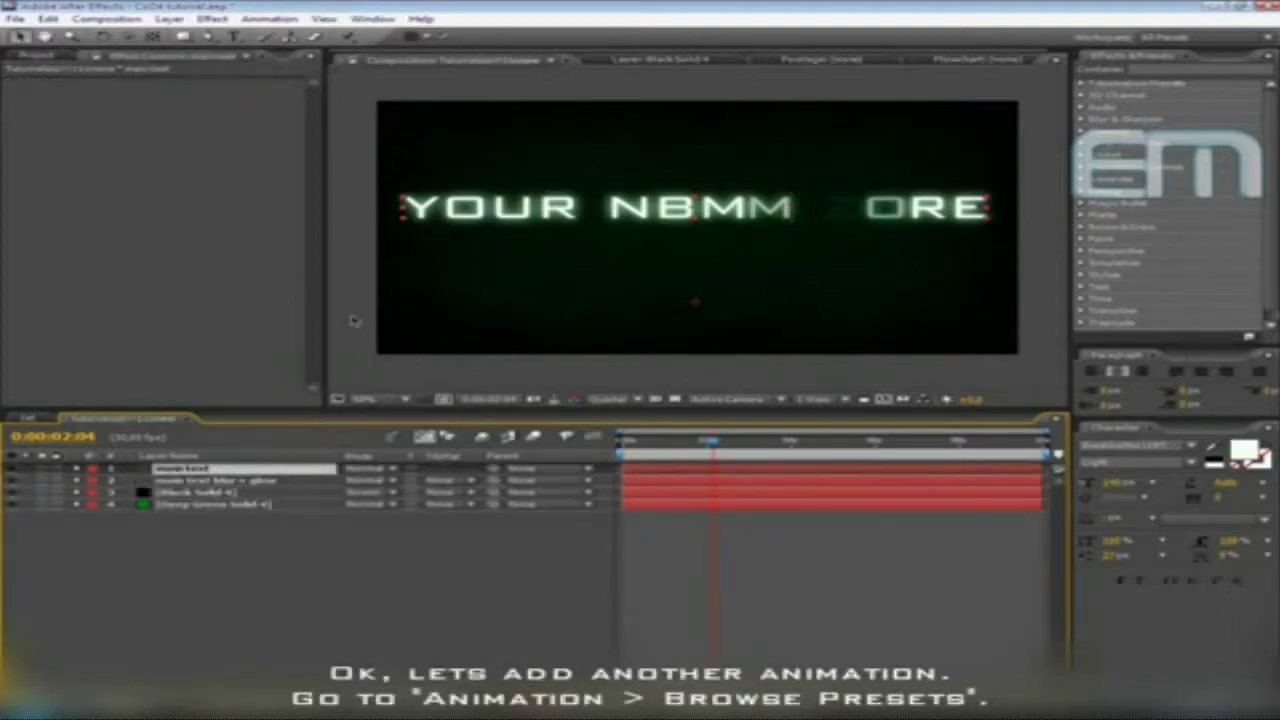
{"action": "left_click", "coordinate": [271, 20]}
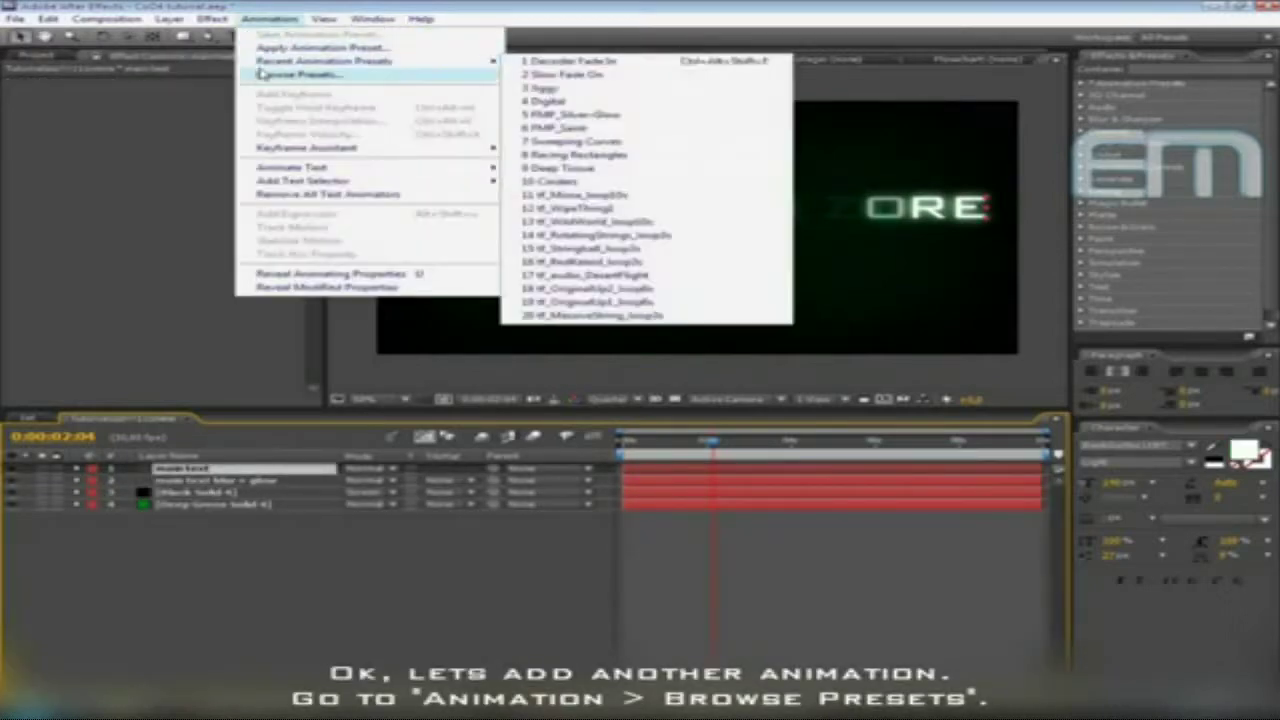
{"action": "left_click", "coordinate": [260, 76]}
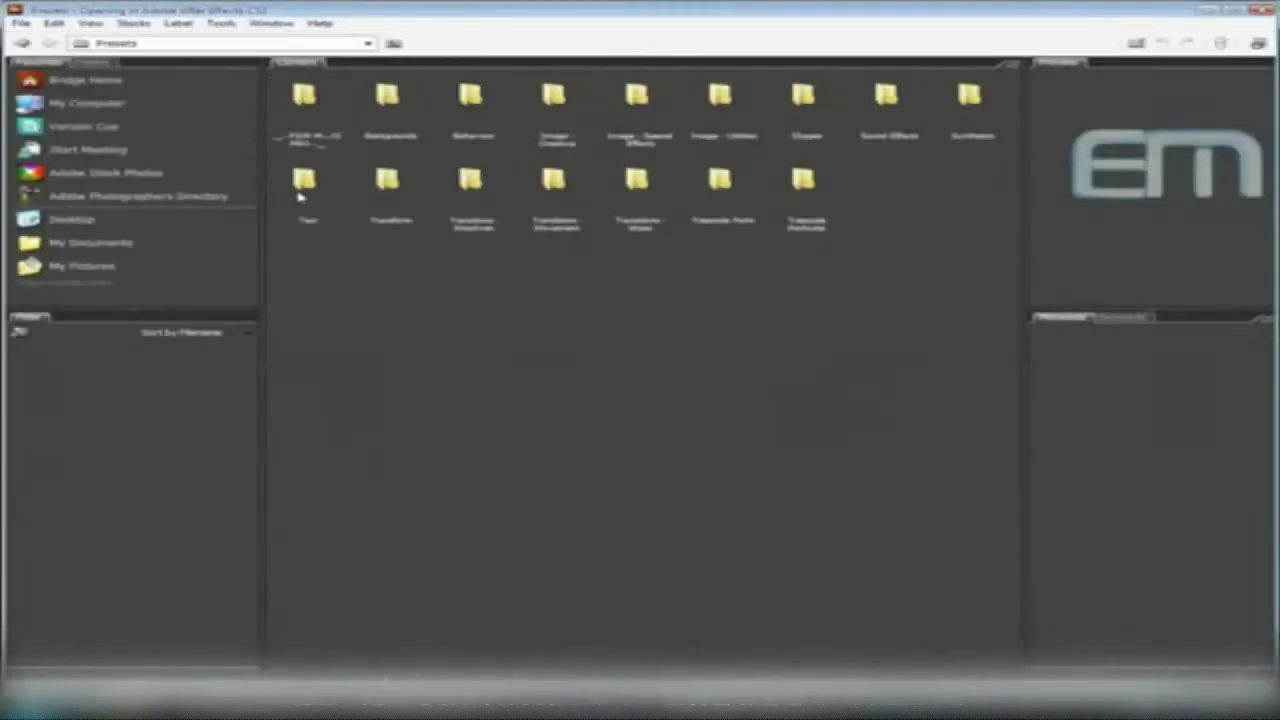
In Bridge, go to Text > Blurs and apply the Jiggy.ffx preset to the main text layer
{"action": "double_click", "coordinate": [302, 190]}
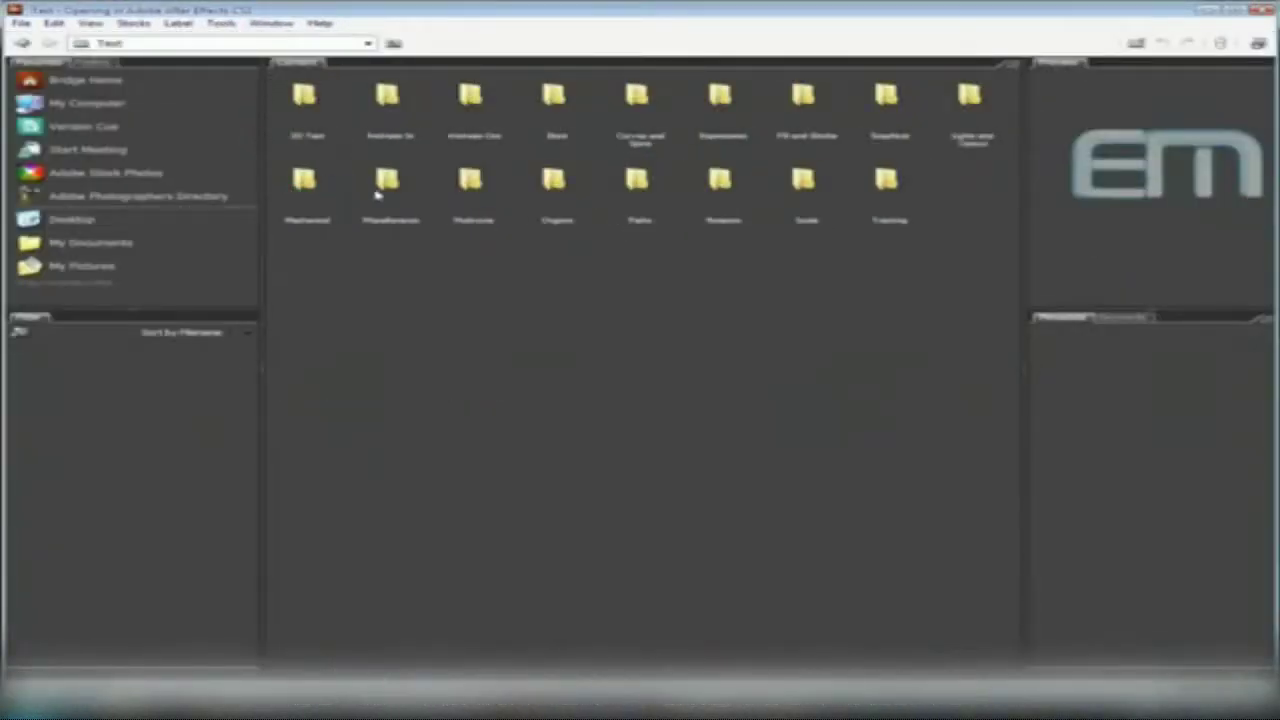
{"action": "left_click", "coordinate": [559, 137]}
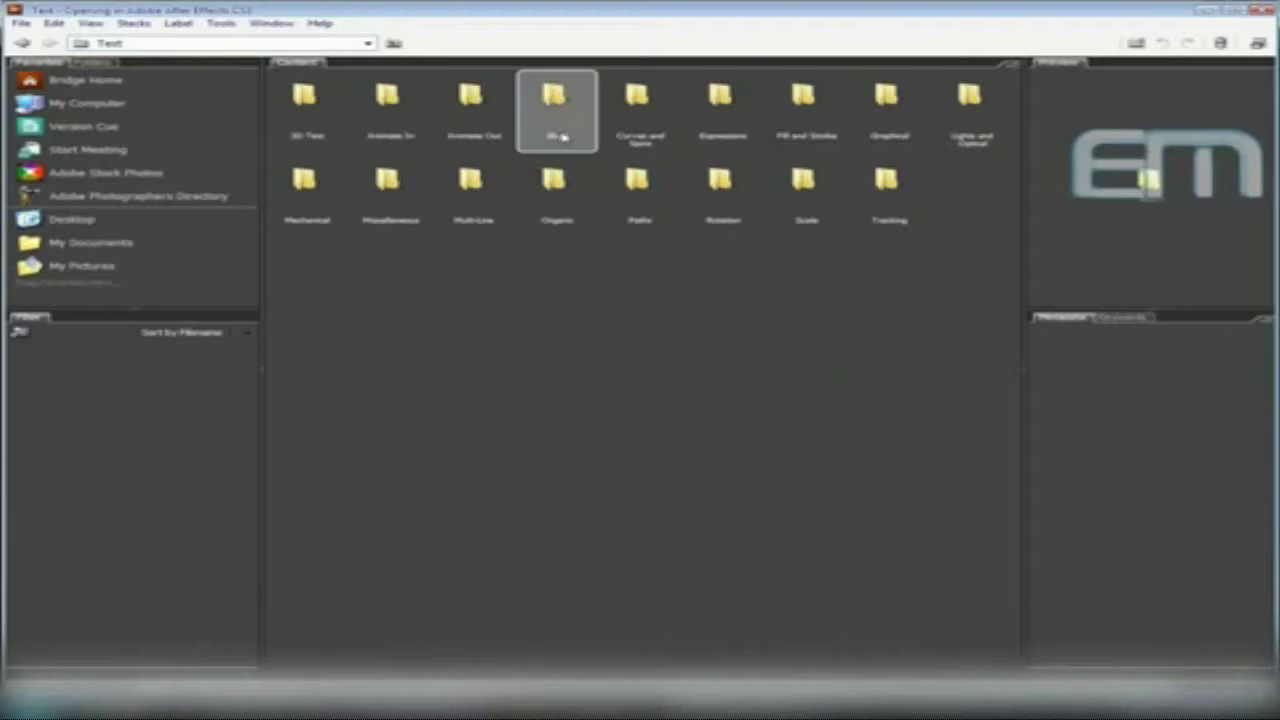
{"action": "double_click", "coordinate": [559, 104]}
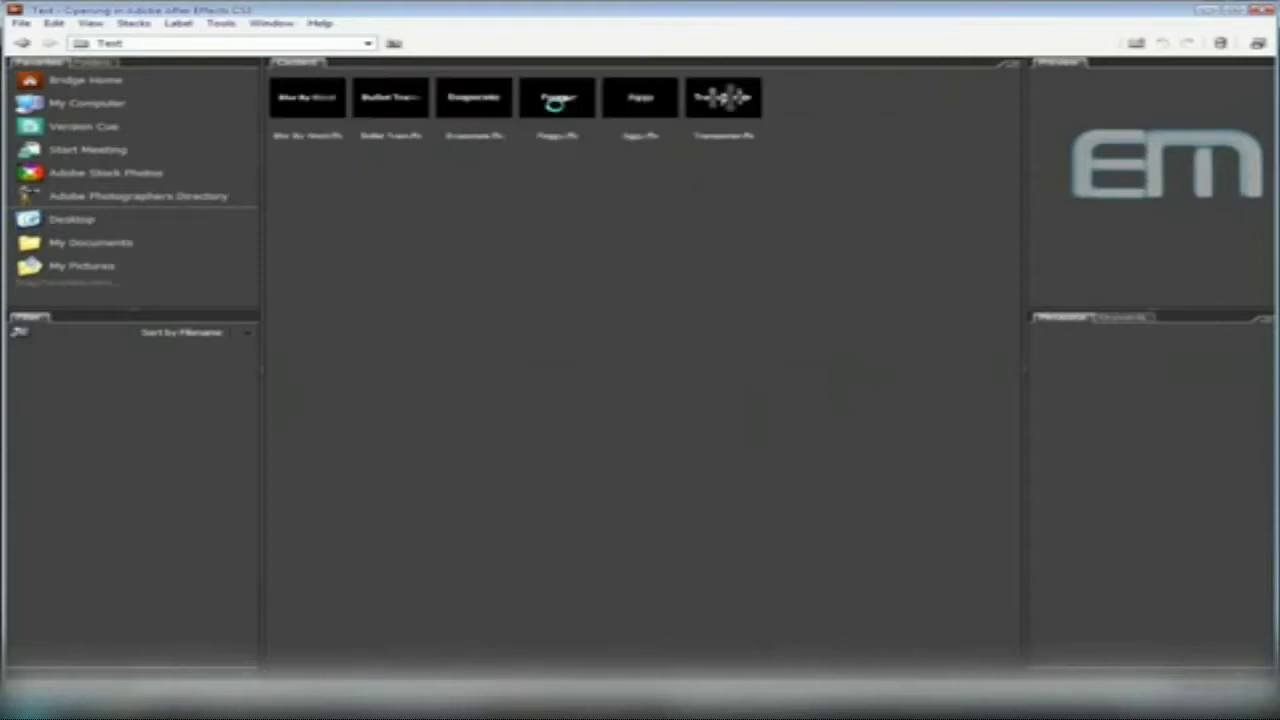
{"action": "left_click", "coordinate": [660, 108]}
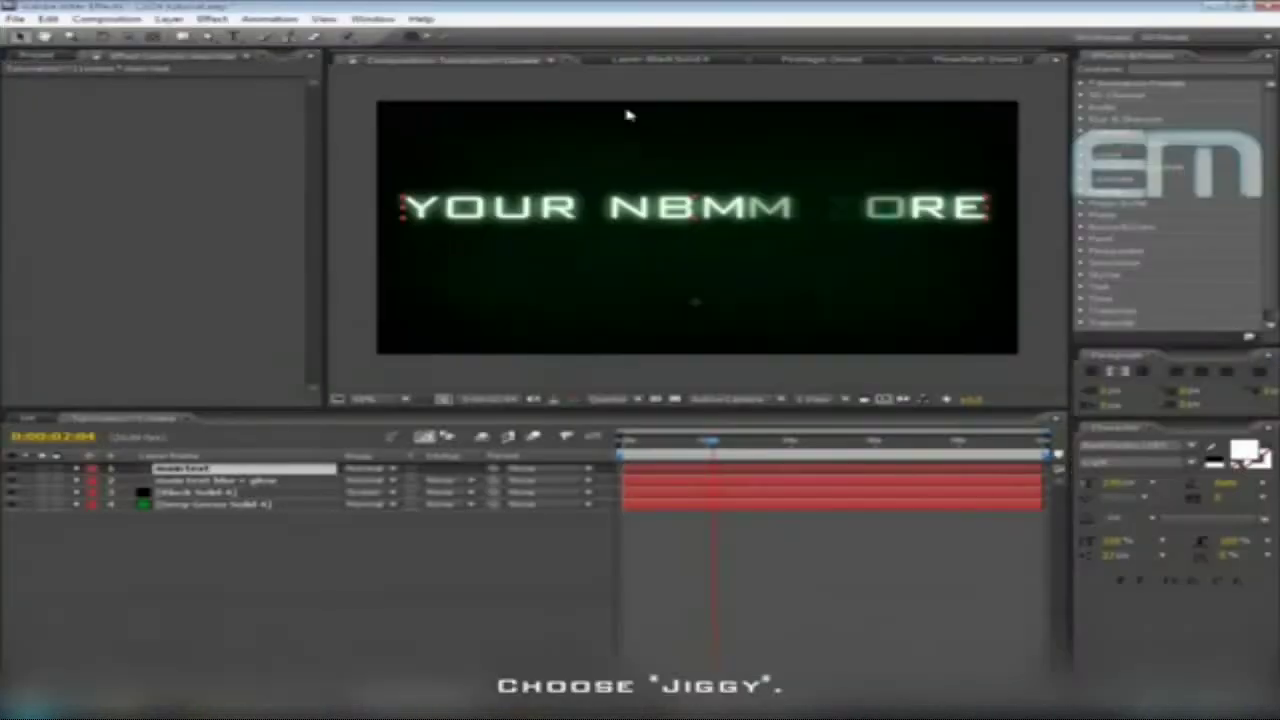
Apply Jiggy from Recent Animation Presets to the blur + glow layer, then reselect main text
{"action": "left_click", "coordinate": [252, 481]}
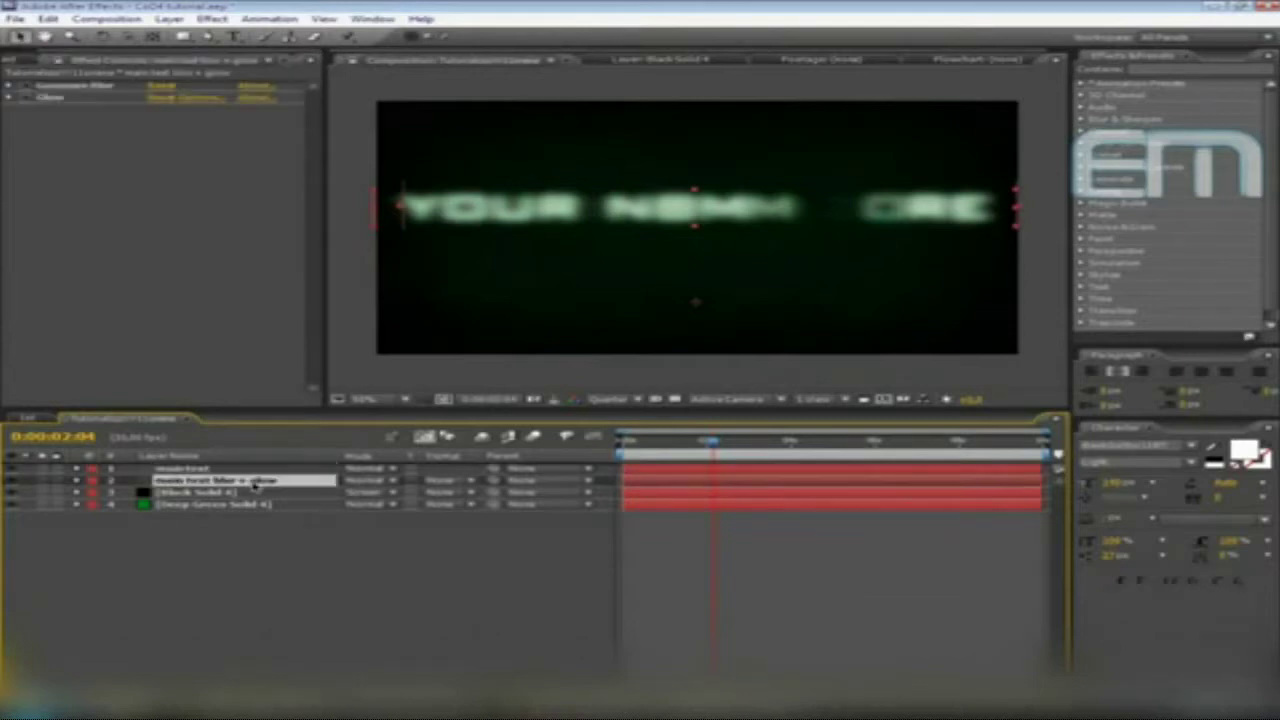
{"action": "left_click", "coordinate": [267, 19]}
{"action": "mouse_move", "coordinate": [305, 63]}
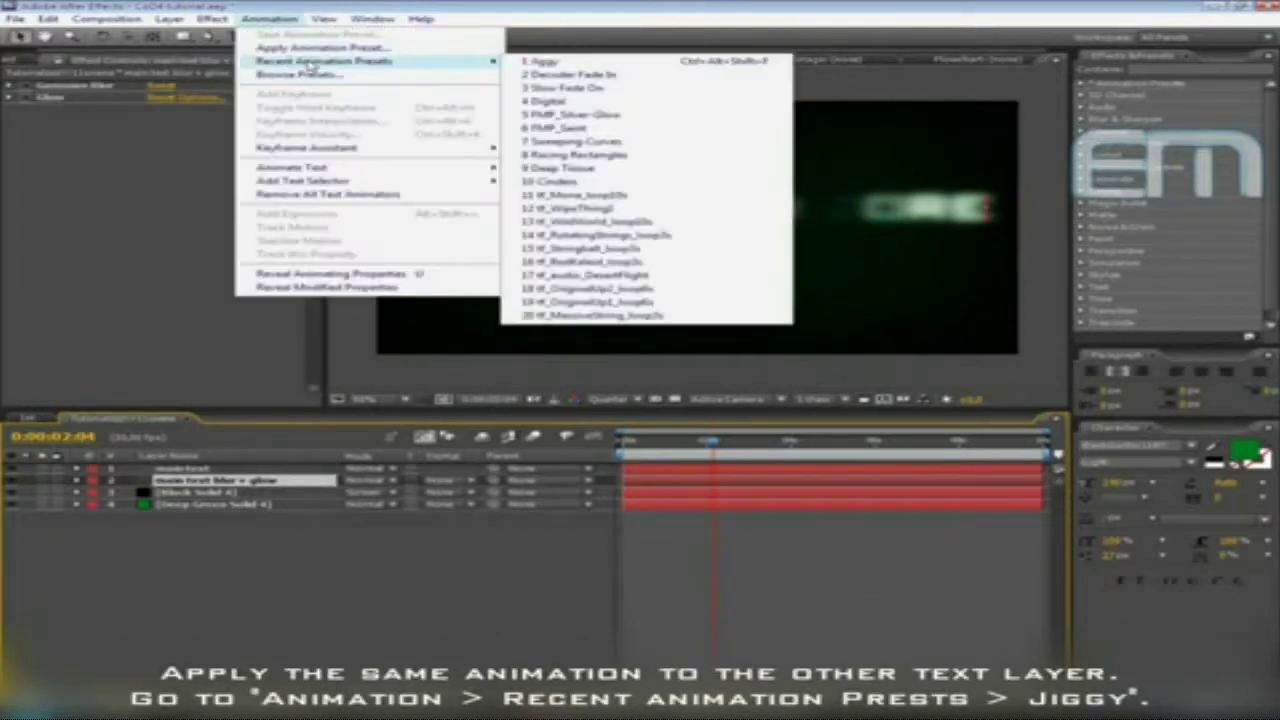
{"action": "left_click", "coordinate": [545, 62]}
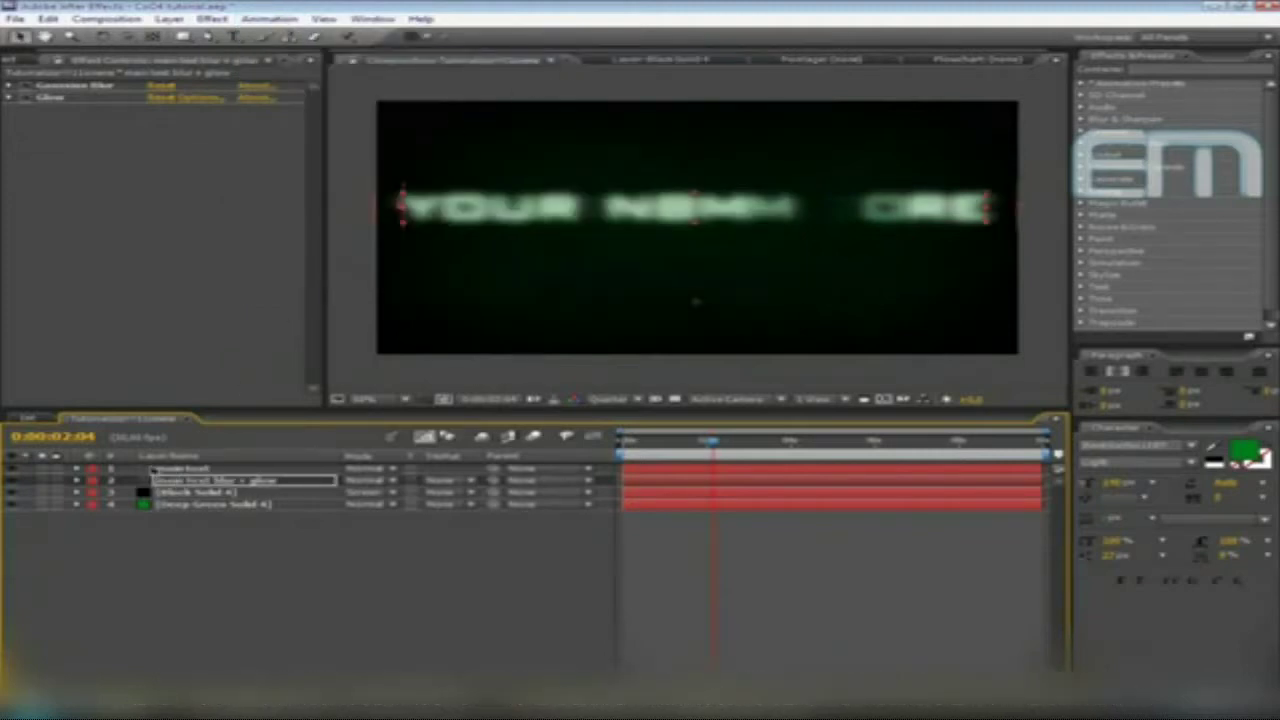
{"action": "left_click", "coordinate": [155, 469]}
Expand the main text layer down to its Jiggy Animator's Wiggly Selector 1 properties
{"action": "left_click", "coordinate": [76, 469]}
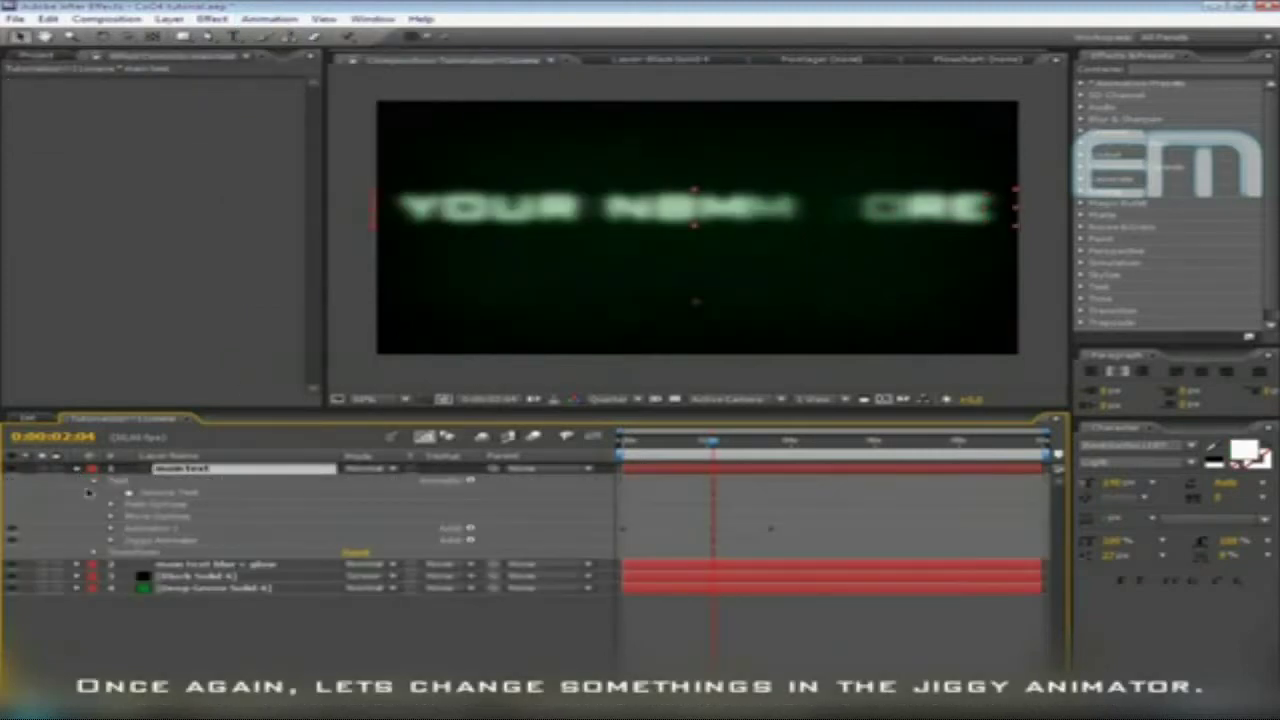
{"action": "left_click", "coordinate": [112, 541]}
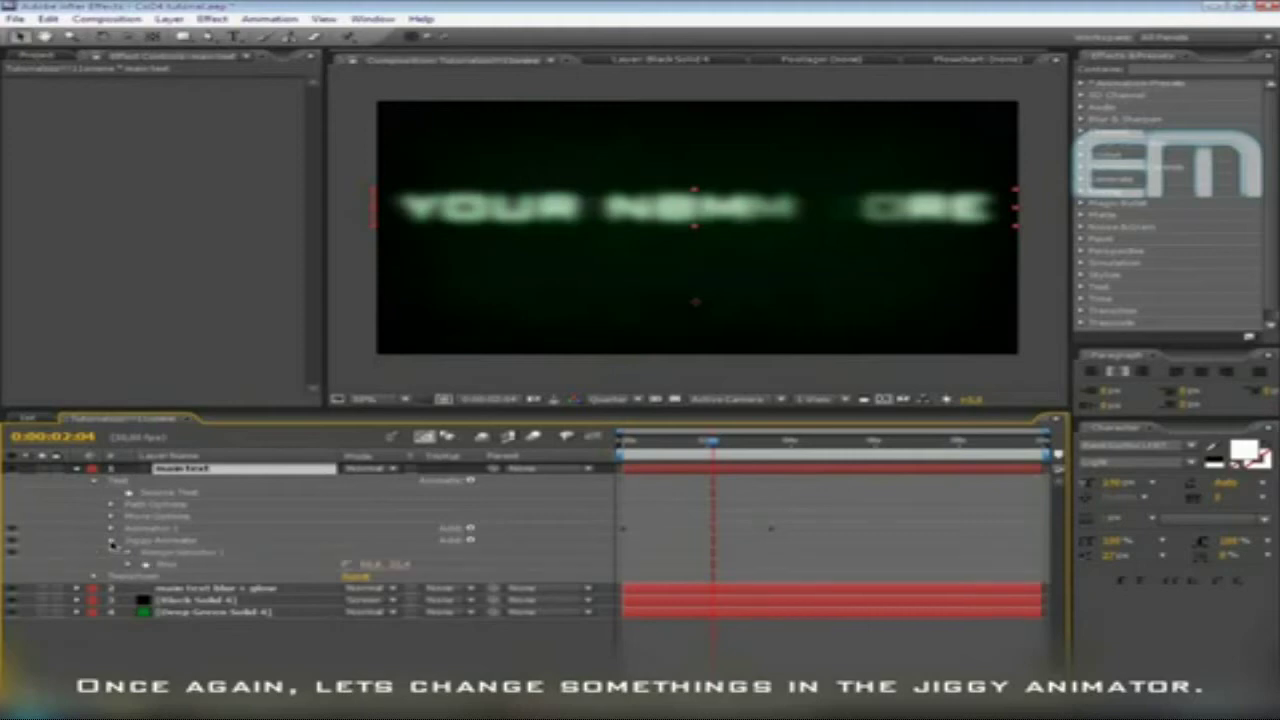
{"action": "left_click", "coordinate": [128, 553]}
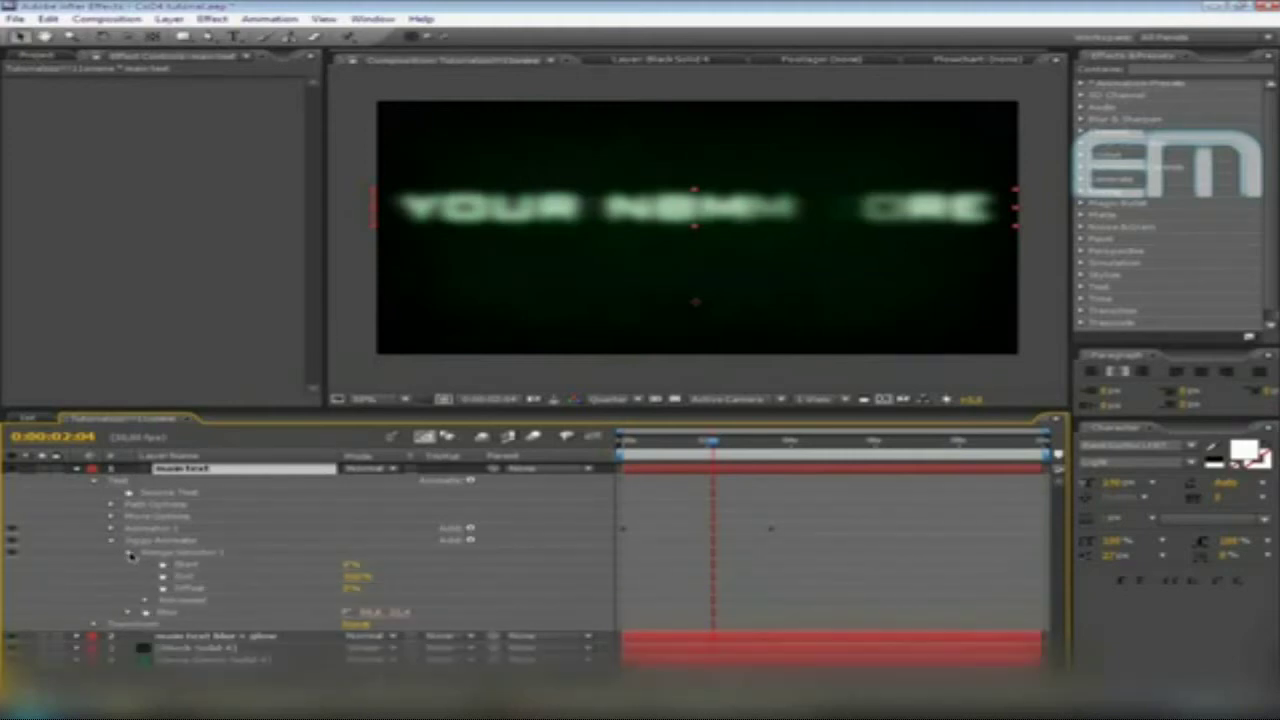